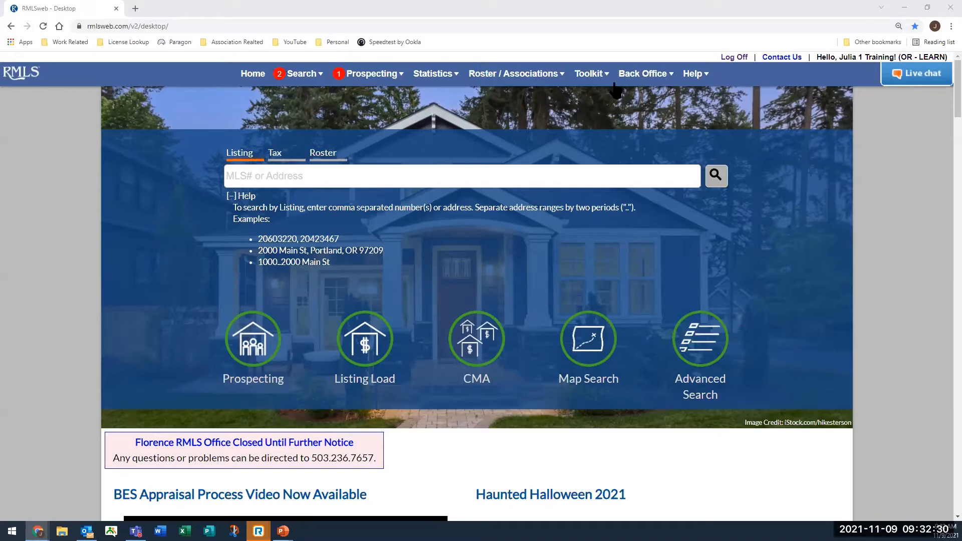
Open the full list of RMLS forms and documents and filter it by the Listing Forms tag.
click(586, 79)
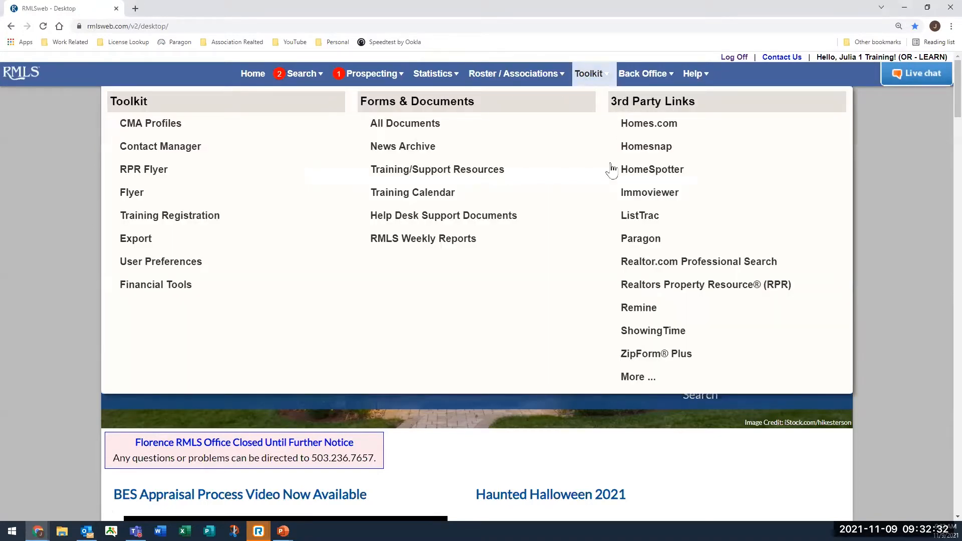
click(442, 129)
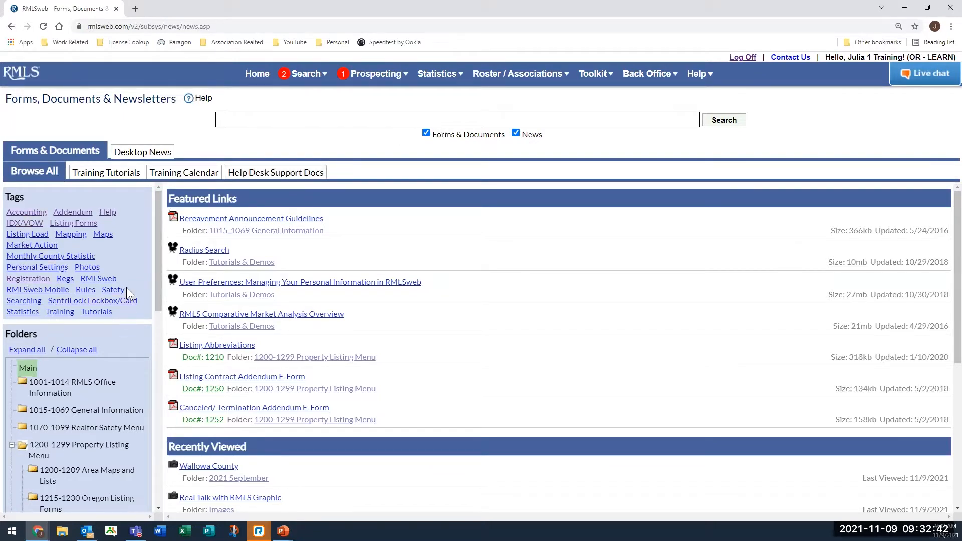
click(69, 225)
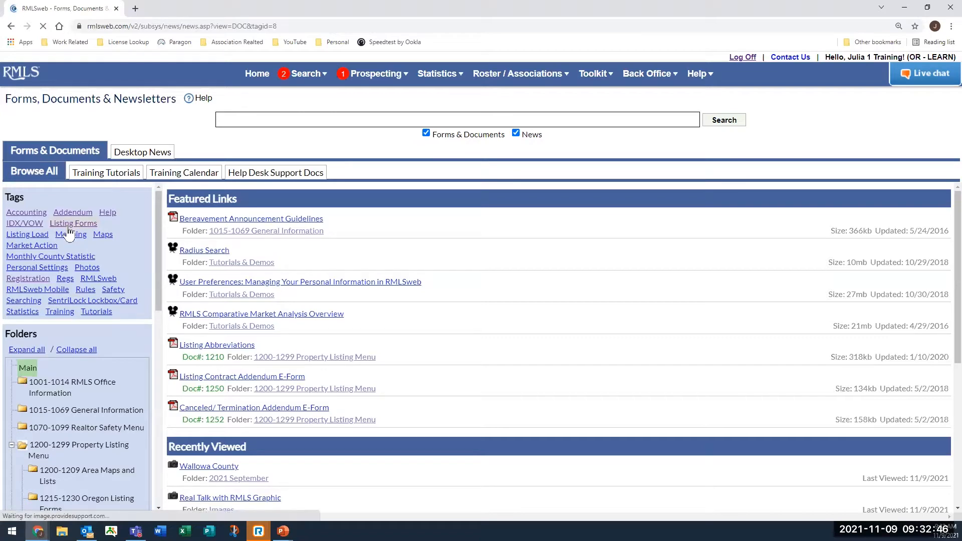
Find the manually completed Oregon Residential Form & Contract (Doc# 1220) among the listing forms and open it.
scroll(422, 385, down, 5)
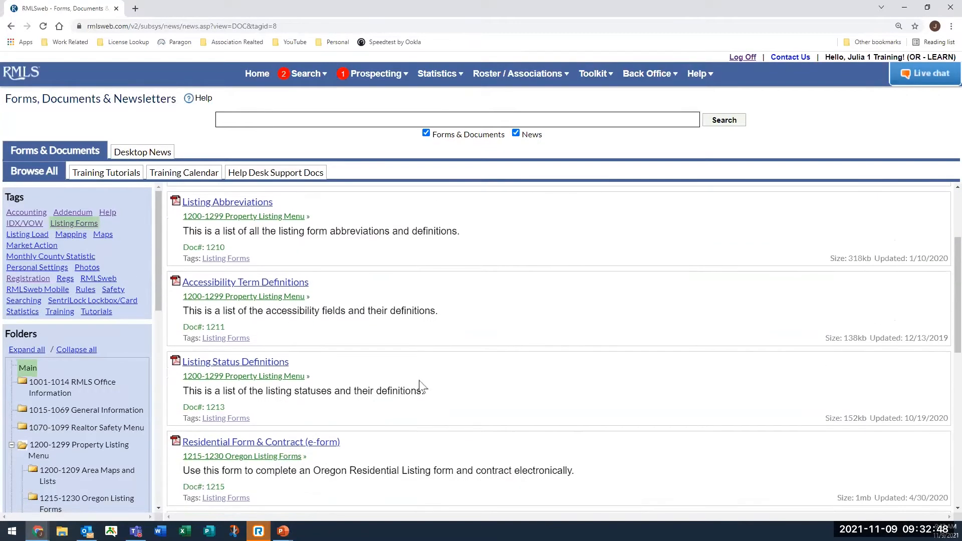
scroll(423, 386, down, 1)
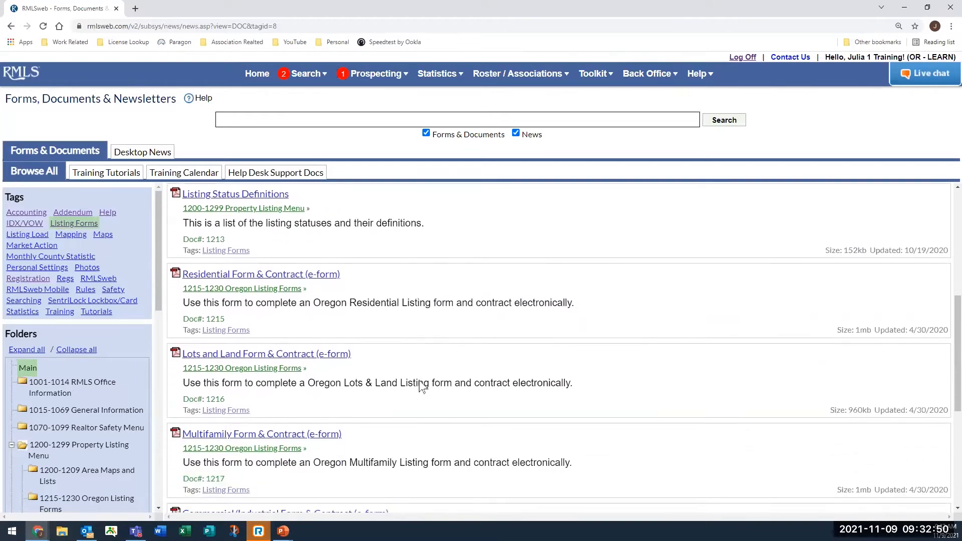
scroll(422, 385, down, 4)
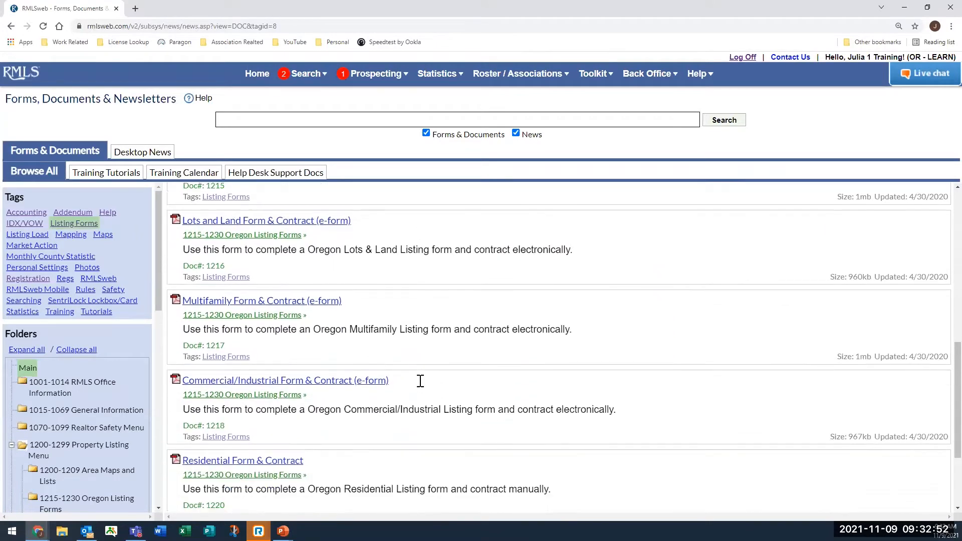
scroll(277, 401, up, 2)
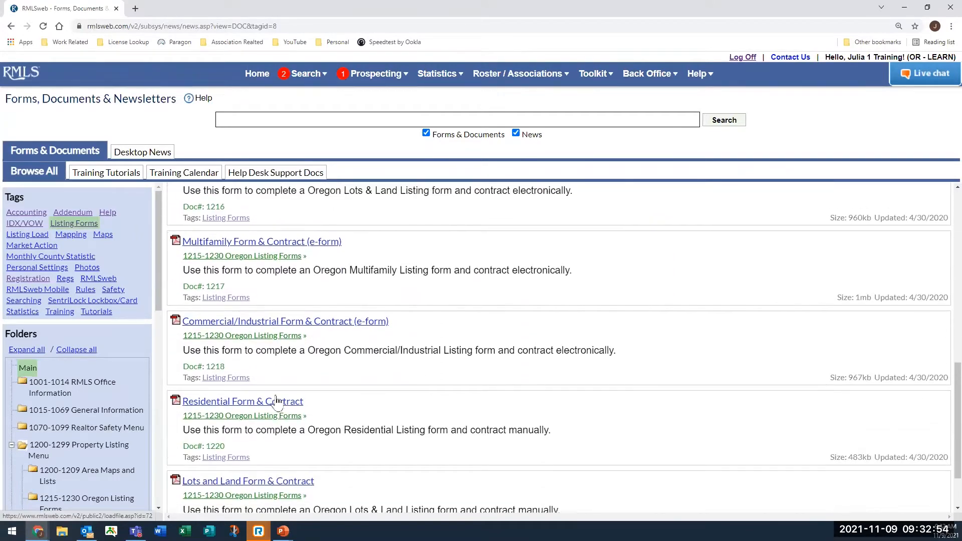
scroll(278, 399, up, 1)
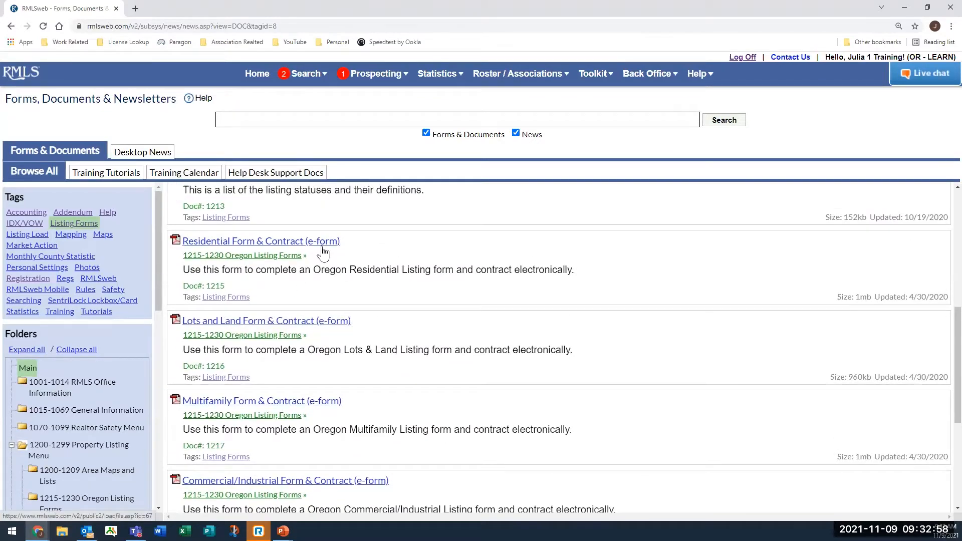
scroll(322, 251, down, 1)
scroll(322, 253, down, 4)
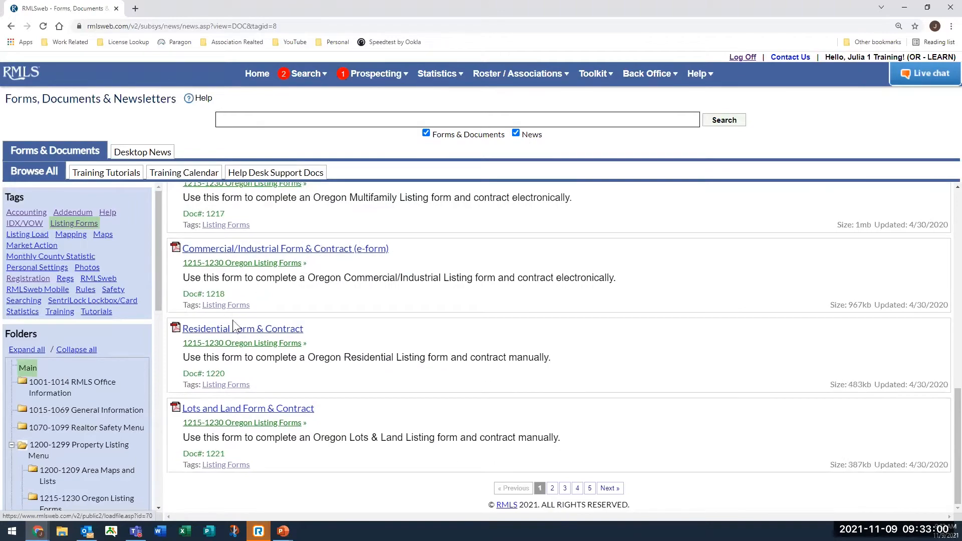
click(259, 329)
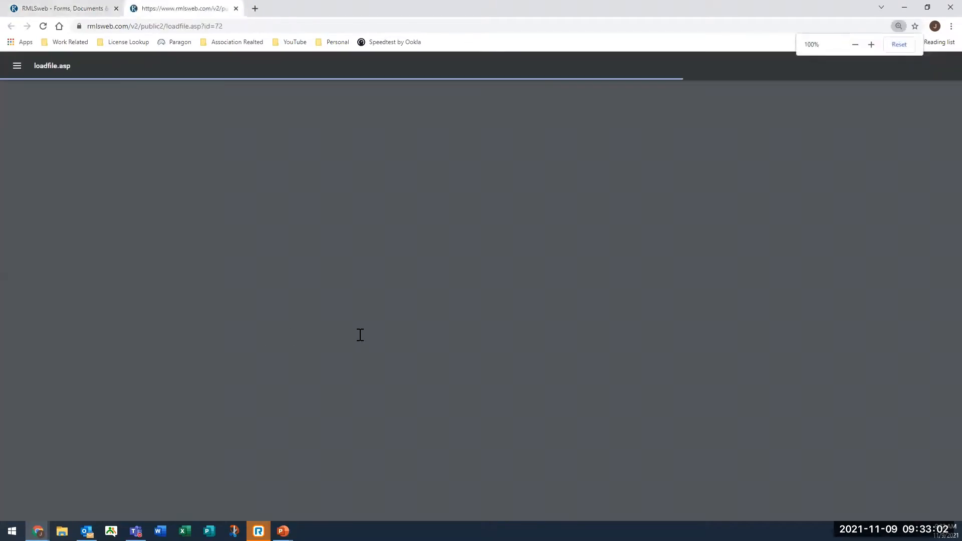
Review the listing contract pages and the Residential Data Input Form through its remarks and room sizes sections.
scroll(386, 275, down, 8)
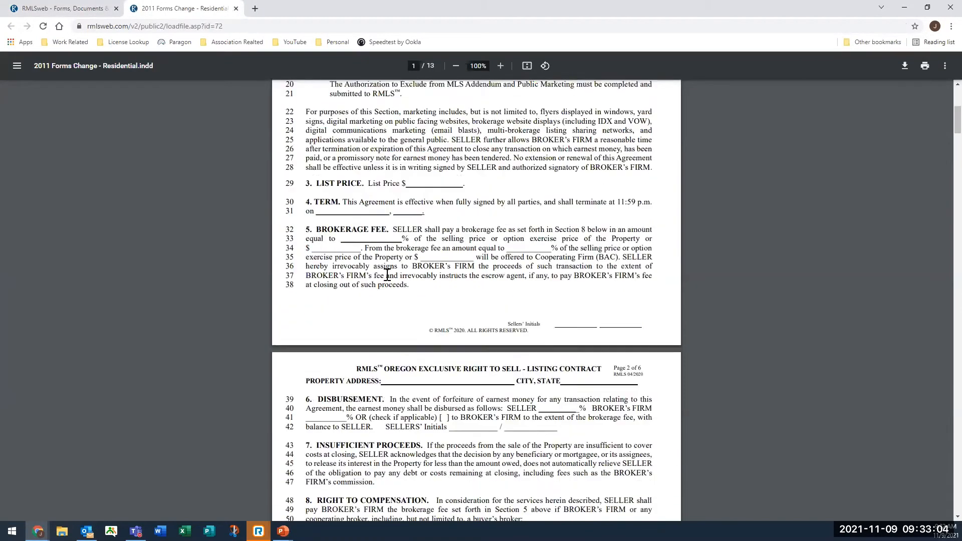
scroll(387, 275, down, 10)
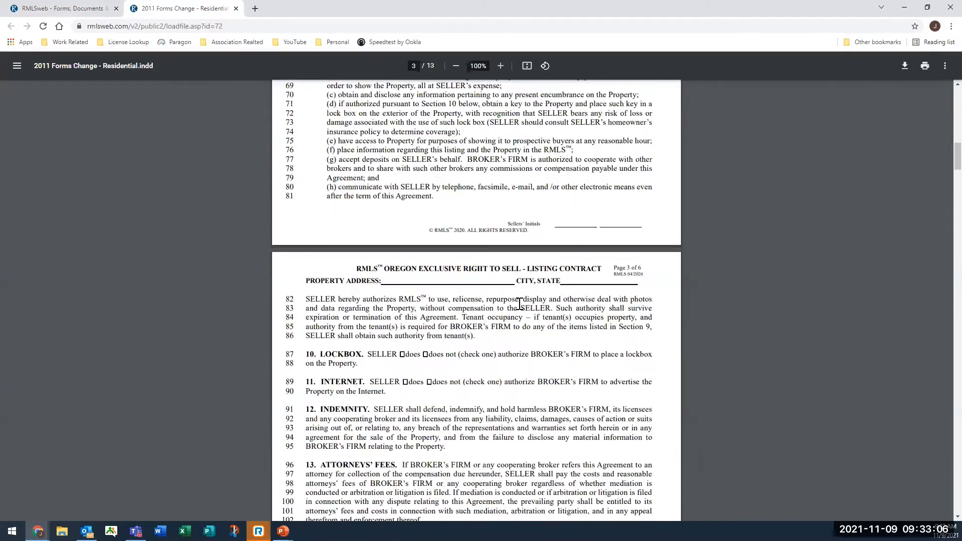
scroll(940, 213, down, 9)
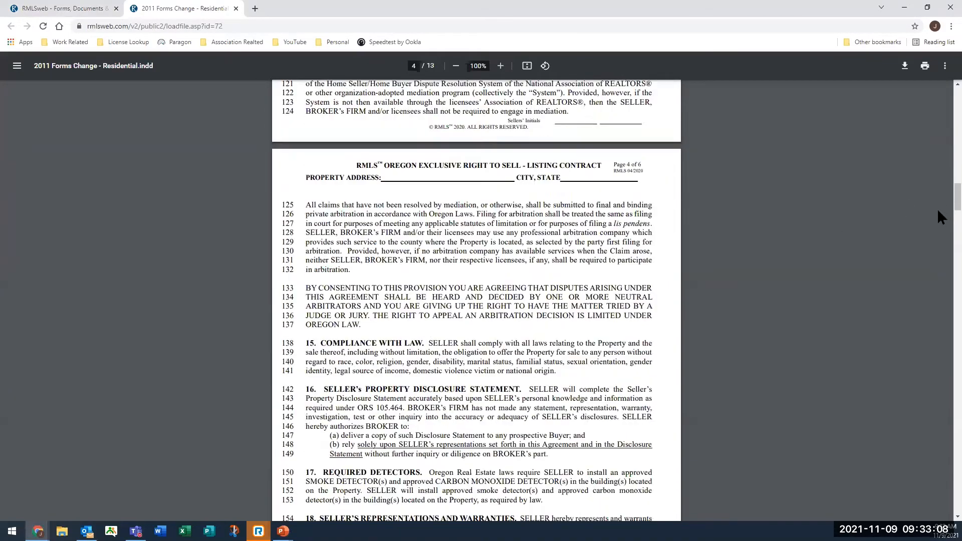
scroll(937, 232, down, 20)
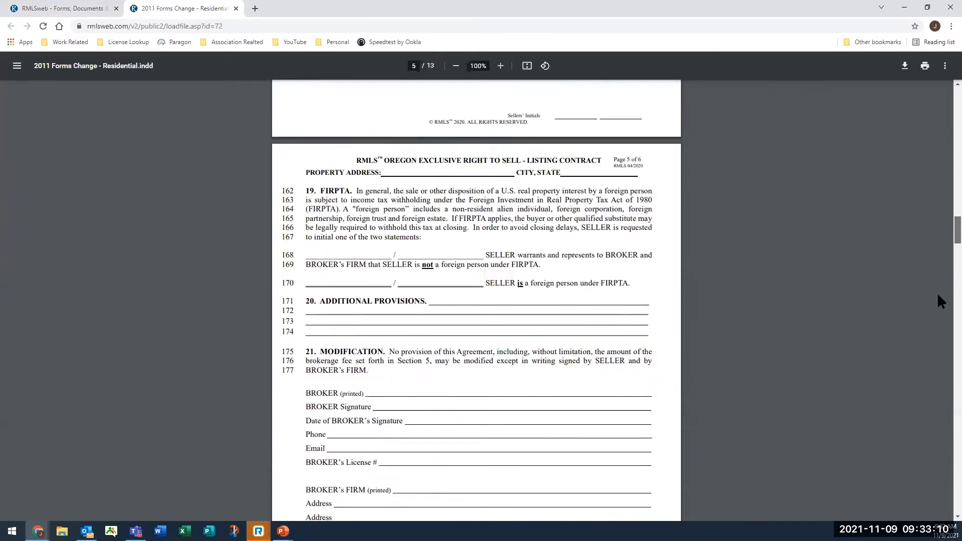
scroll(938, 295, down, 3)
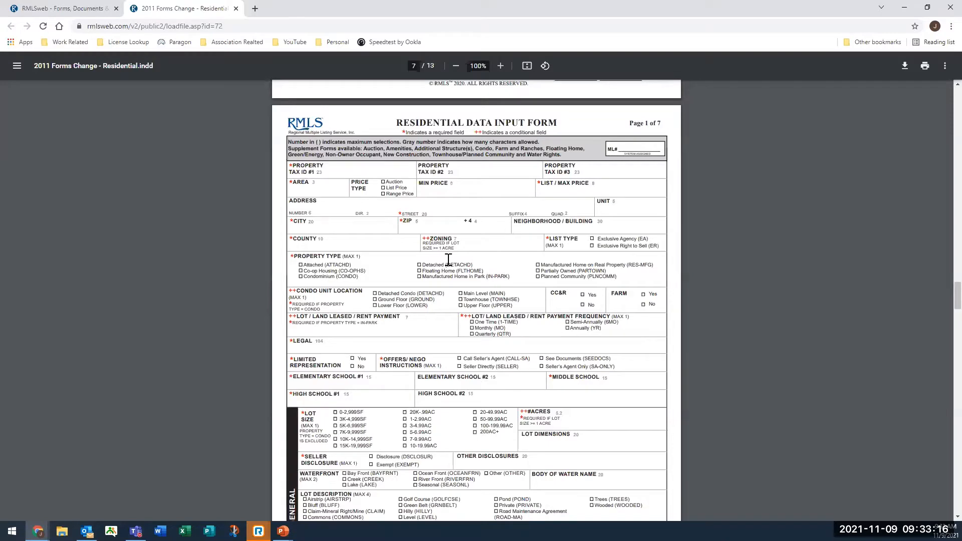
scroll(447, 262, down, 2)
scroll(446, 261, down, 3)
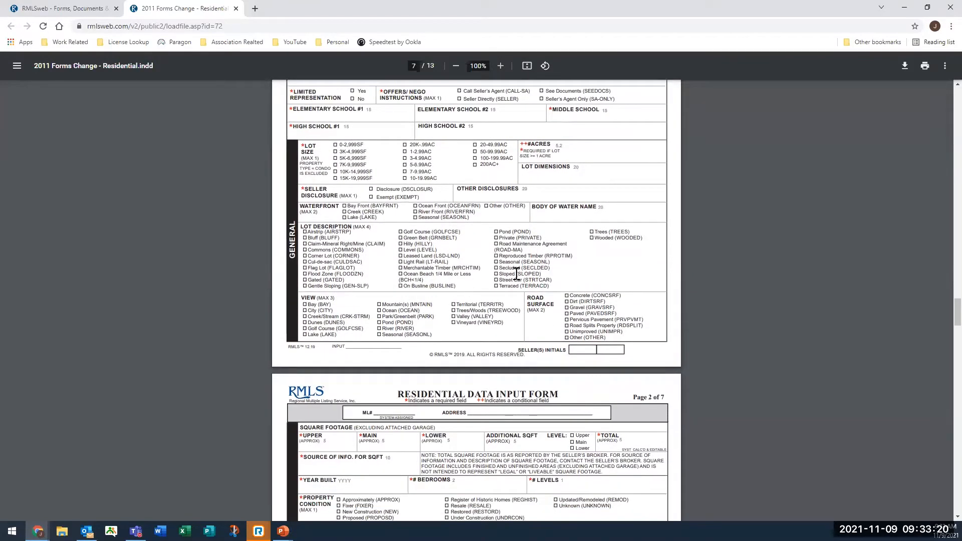
scroll(516, 274, down, 4)
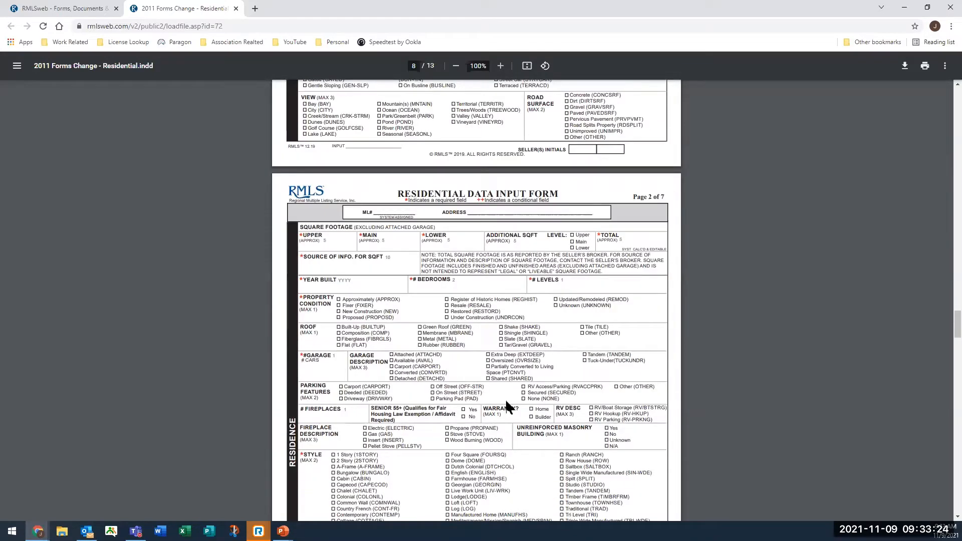
scroll(507, 406, down, 2)
scroll(505, 406, down, 1)
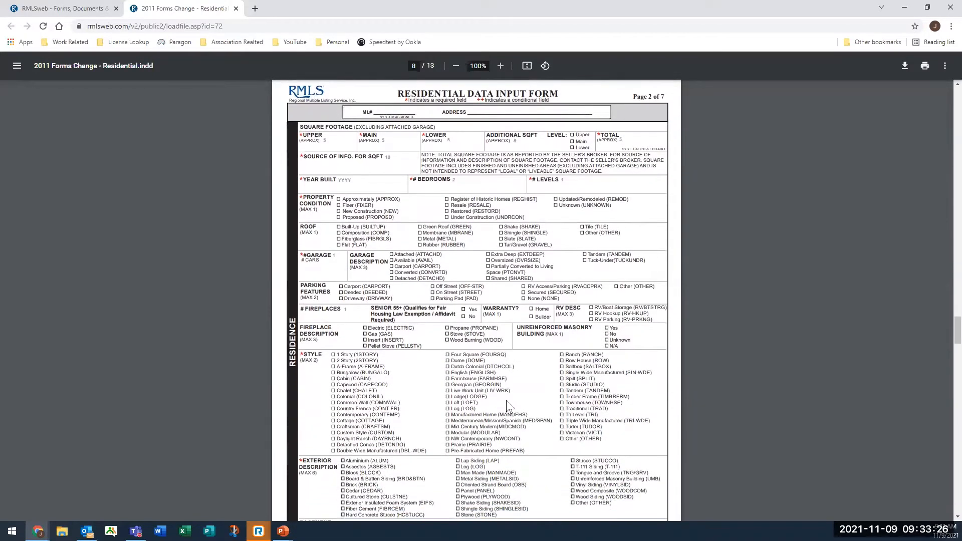
scroll(507, 405, down, 3)
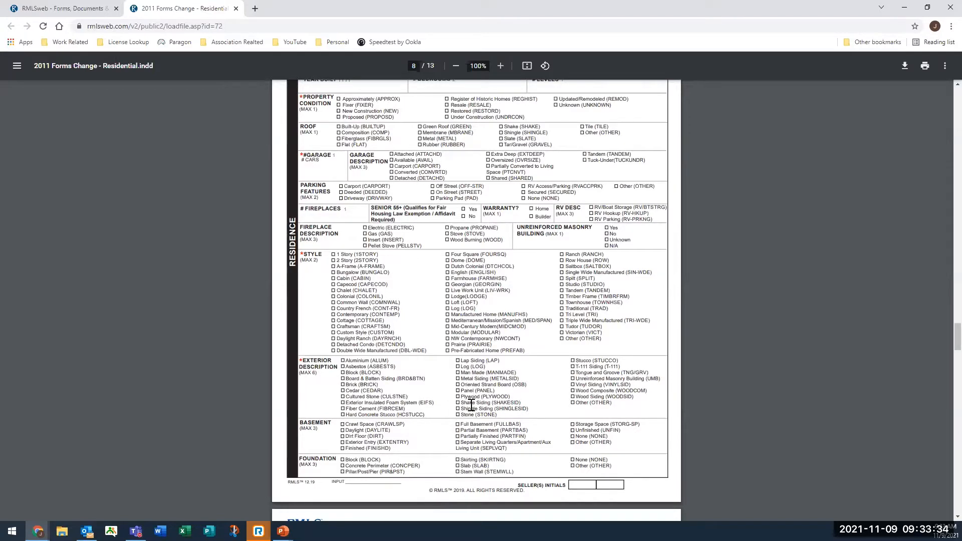
scroll(471, 406, down, 5)
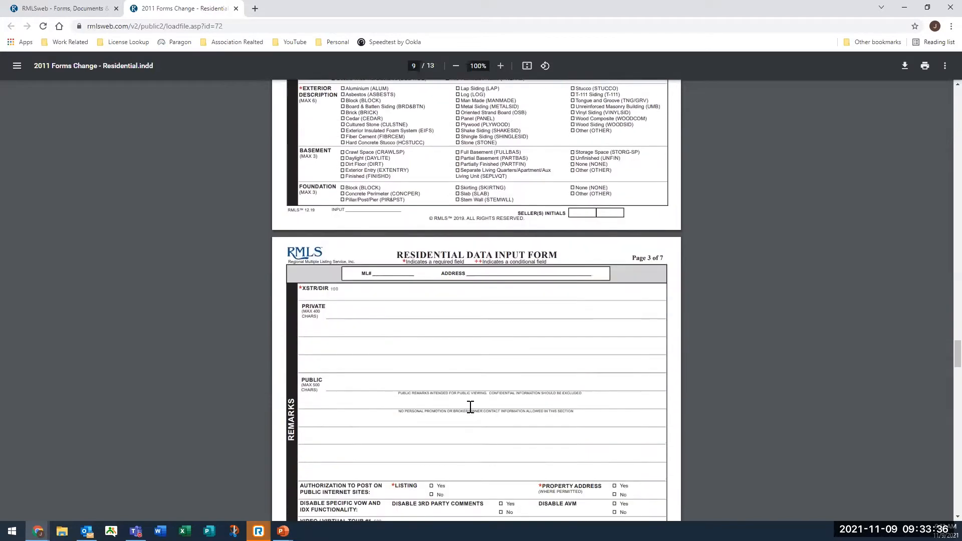
scroll(470, 407, down, 5)
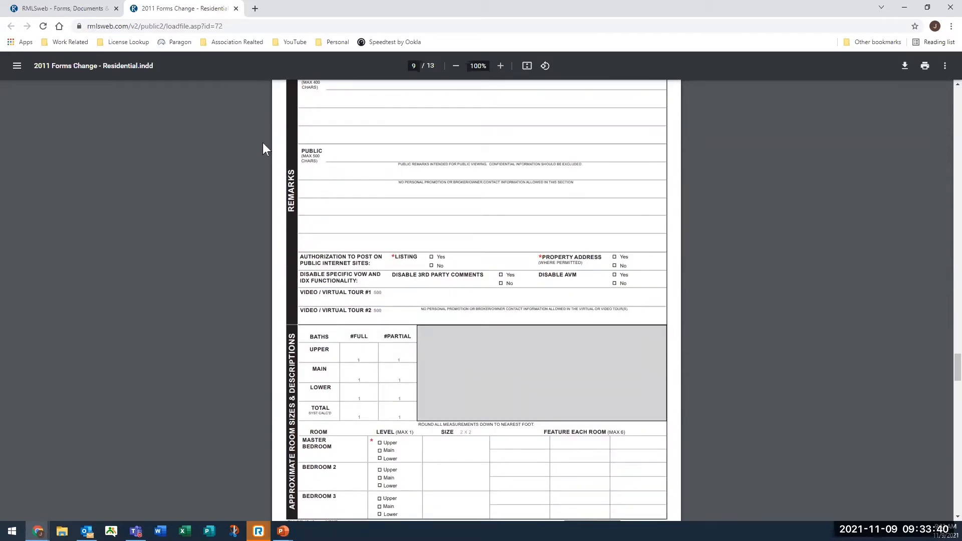
scroll(279, 153, up, 1)
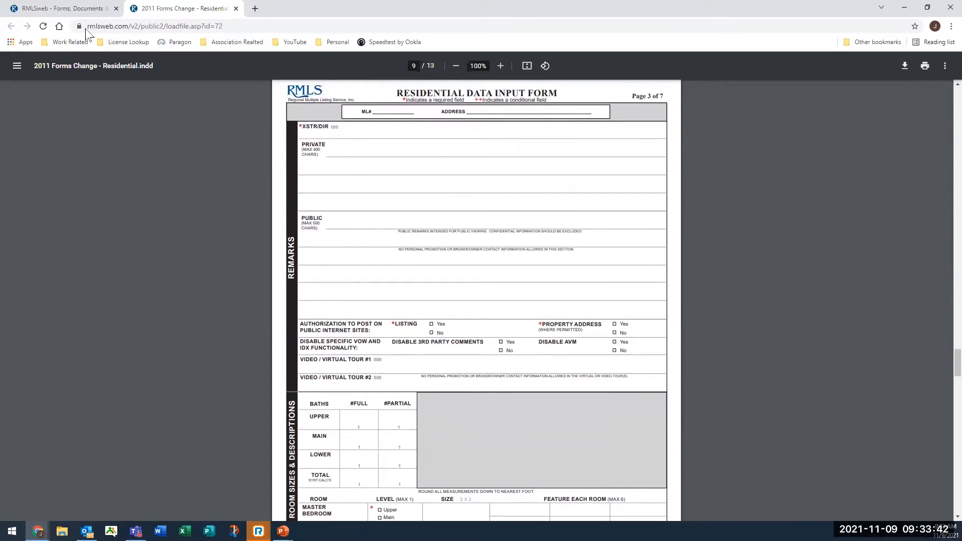
Leave the open form, return to the RMLSweb documents page and go to the home desktop.
click(98, 15)
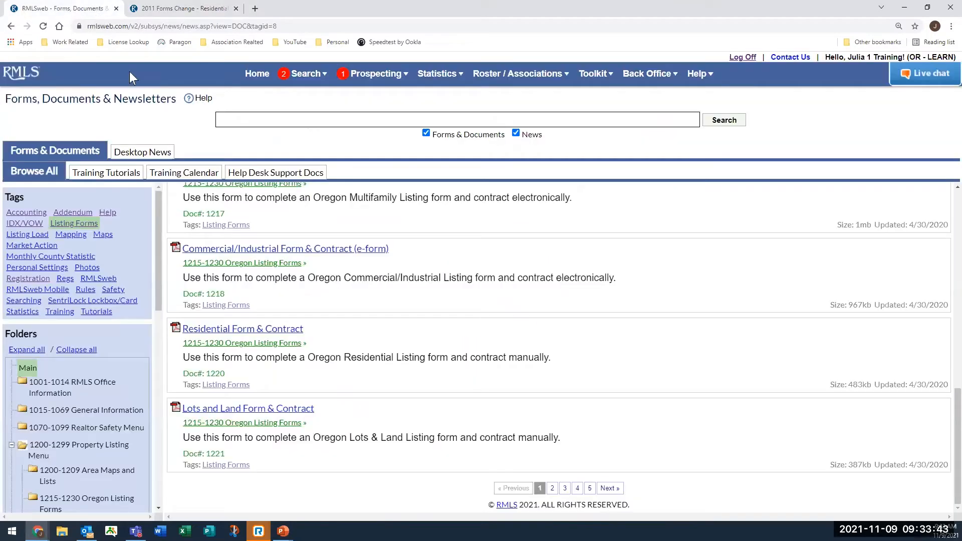
click(601, 76)
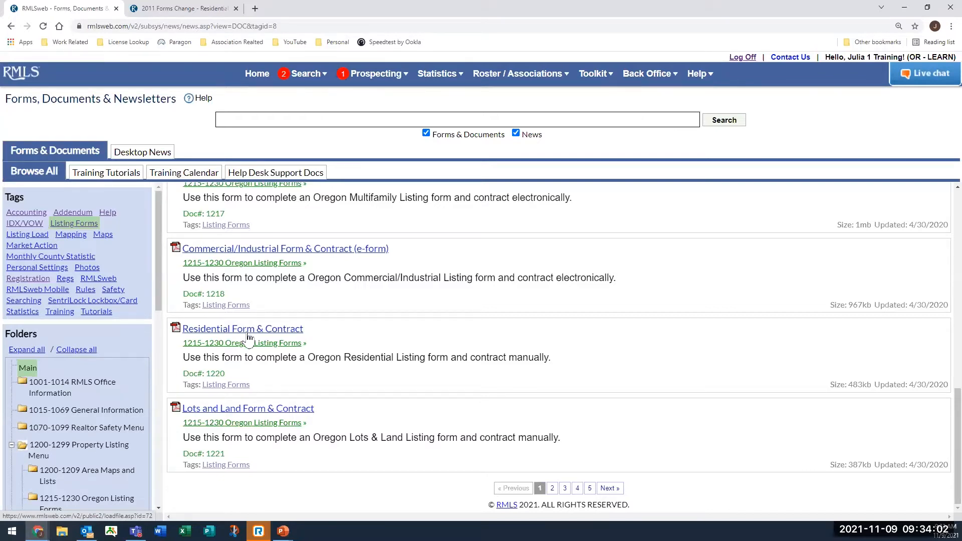
click(255, 86)
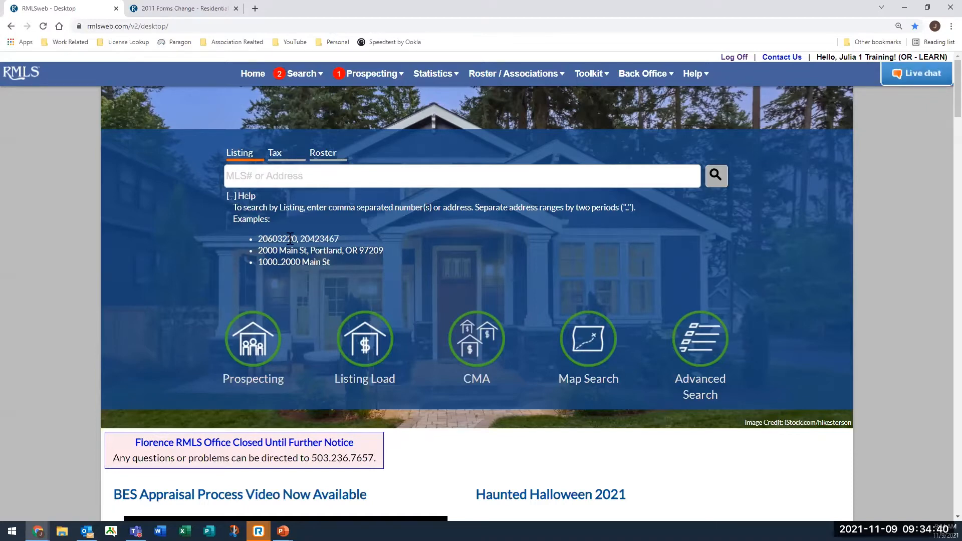
Enter the comma-separated MLS numbers 12345678 and 12345677 in the listing search.
click(297, 180)
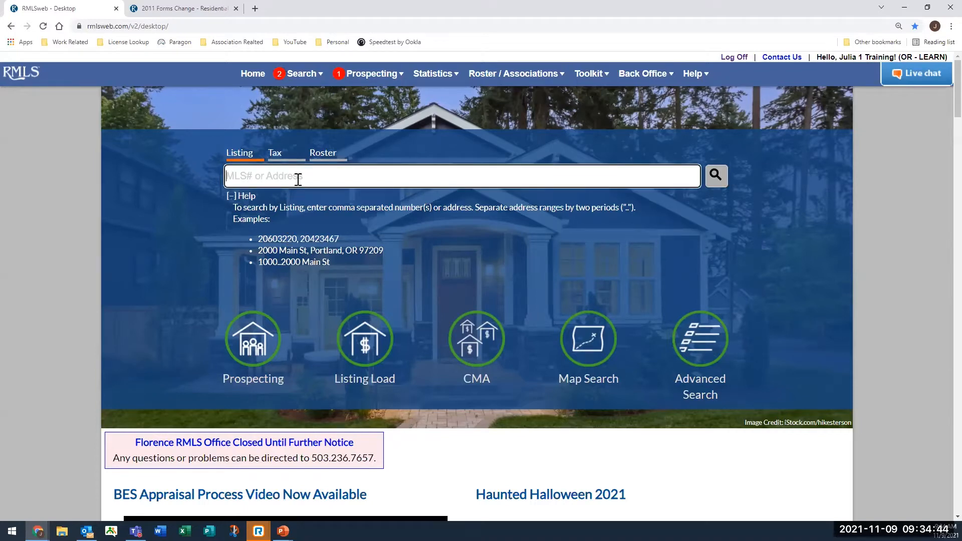
text(12345678, 1234)
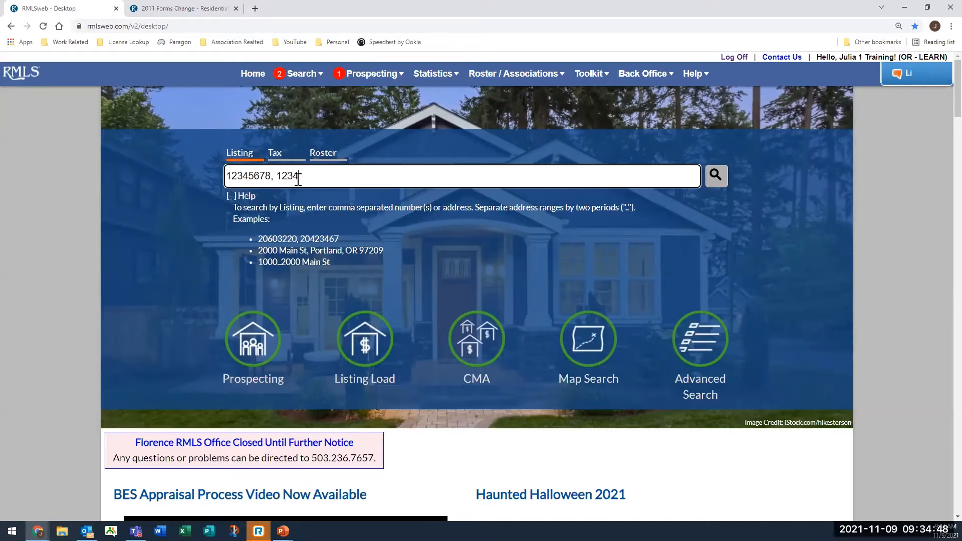
text(5677,)
Replace the MLS numbers in the listing search with a sample street address and its city.
drag(337, 176, 227, 181)
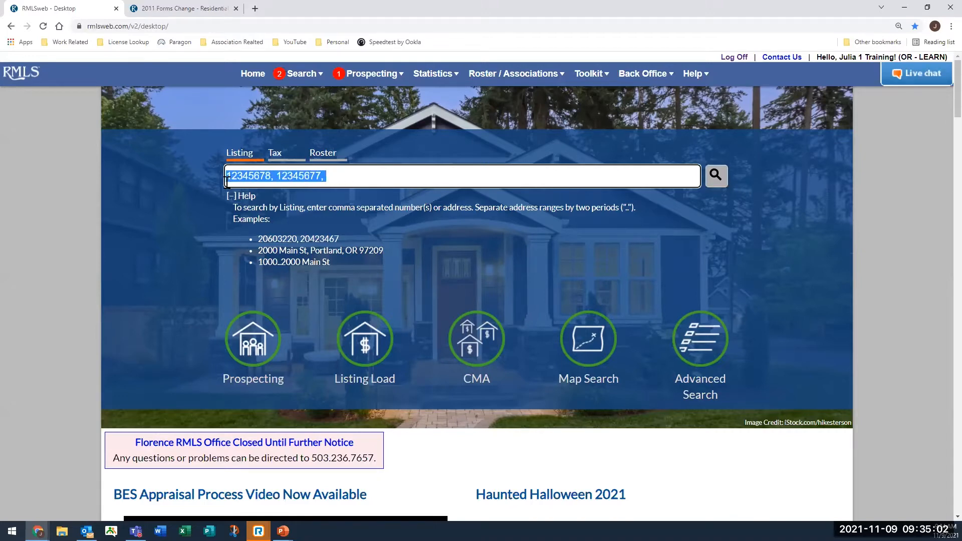
text(231 Plu)
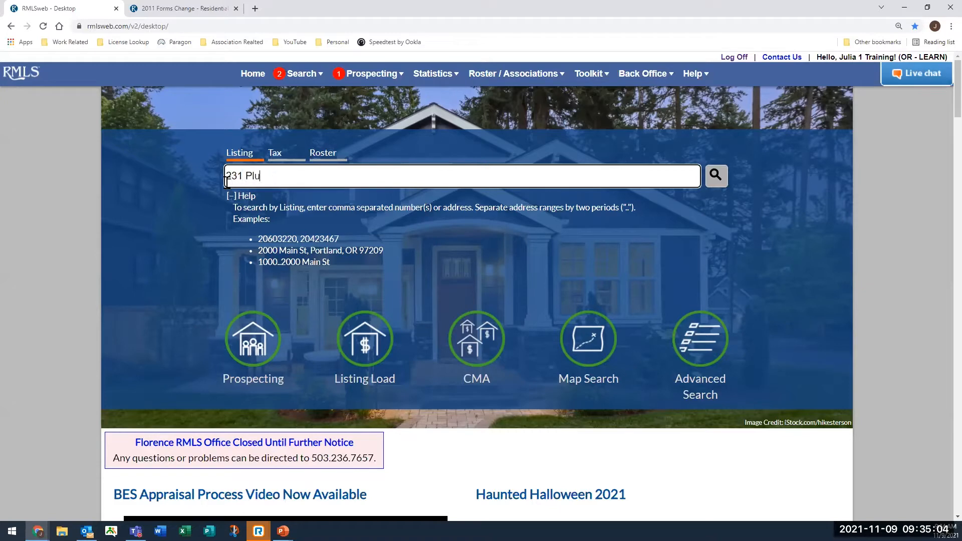
text(m)
key(BackSpace)
key(BackSpace)
key(BackSpace)
key(BackSpace)
key(BackSpace)
text(Main)
text(Winston)
Replace the address in the listing search with the address range "200..300 plum".
key(BackSpace)
key(BackSpace)
key(BackSpace)
key(BackSpace)
key(BackSpace)
key(BackSpace)
key(BackSpace)
key(BackSpace)
key(BackSpace)
key(BackSpace)
key(BackSpace)
key(BackSpace)
key(BackSpace)
key(BackSpace)
key(BackSpace)
key(BackSpace)
key(BackSpace)
text(1)
key(BackSpace)
text(200..300 plum)
Switch the home page search to Tax and replace the address range with "=" for an owner name search.
click(285, 156)
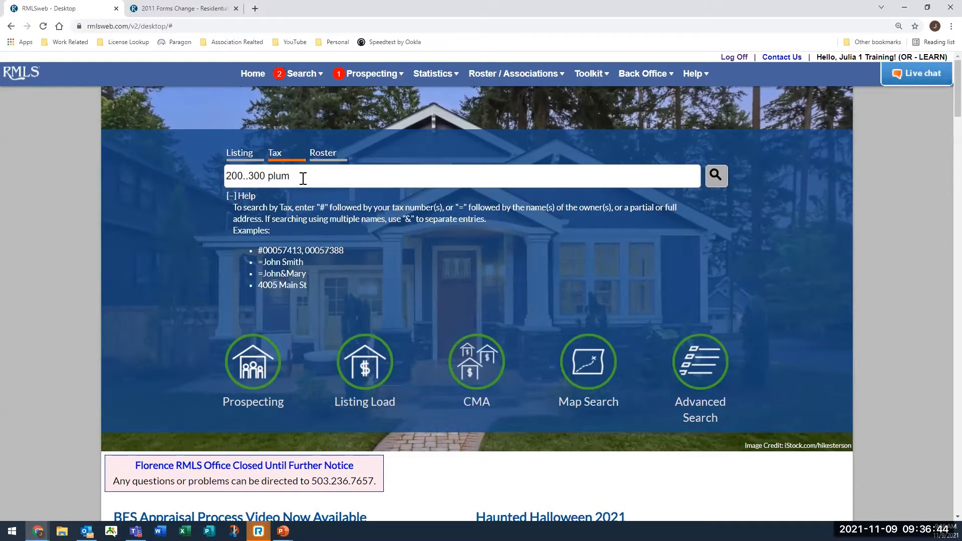
drag(302, 178, 185, 187)
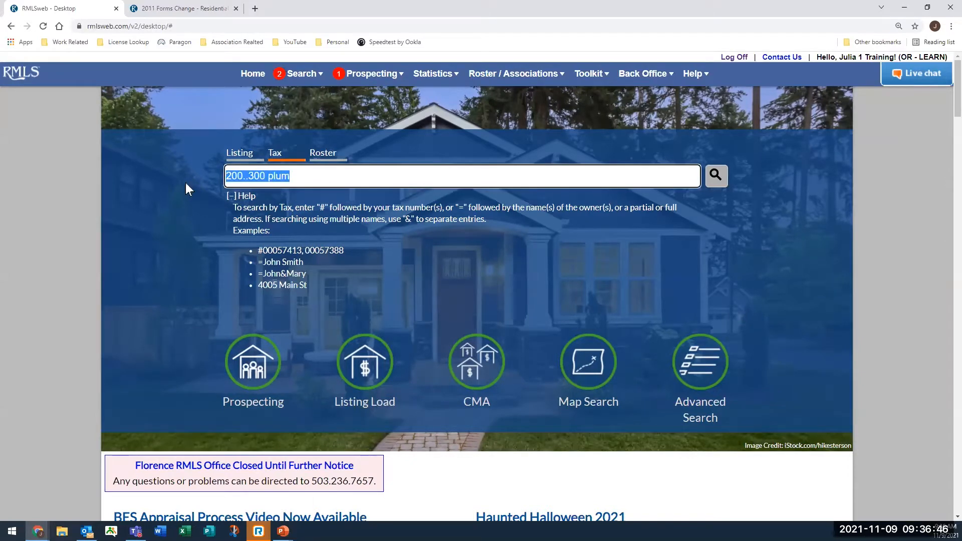
text(=)
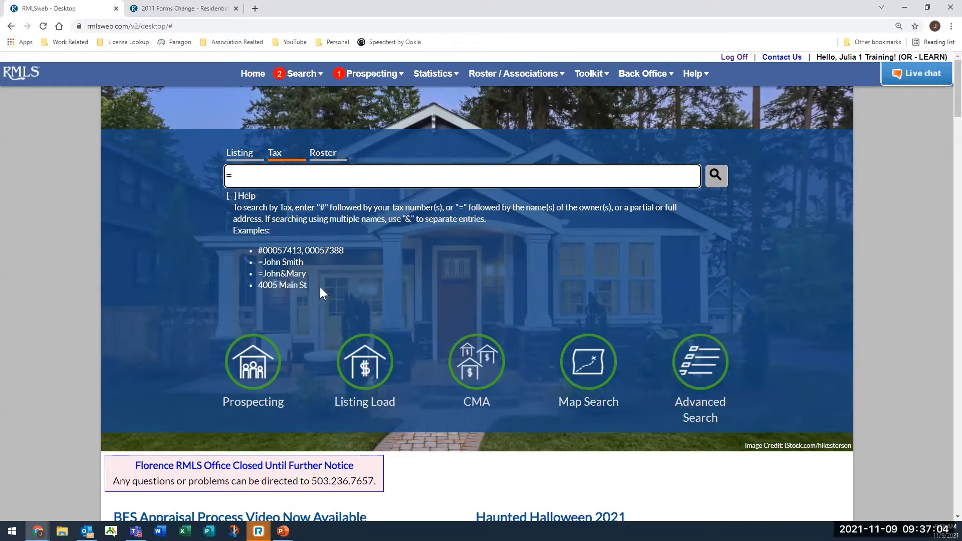
Switch the home page search to Roster with an empty search box, and show the site's available search types.
click(339, 161)
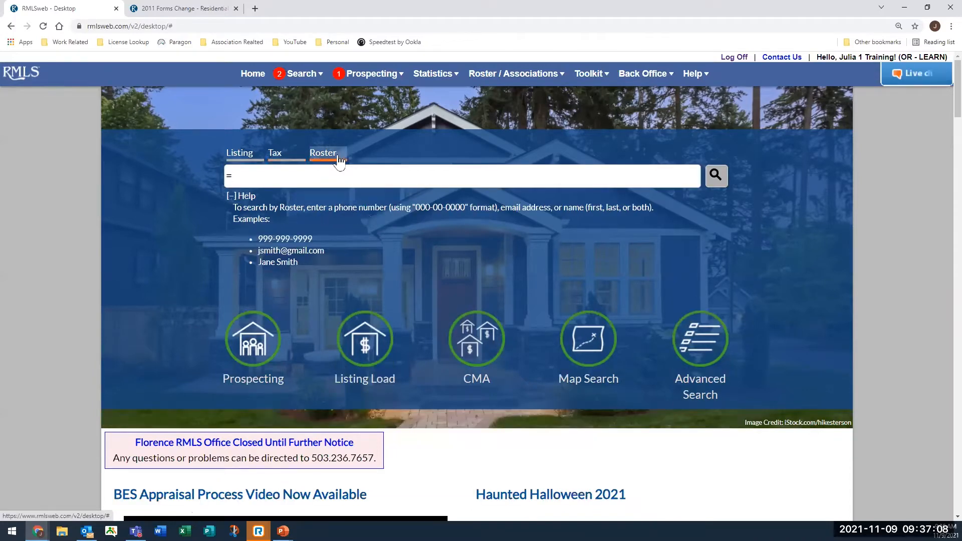
click(278, 181)
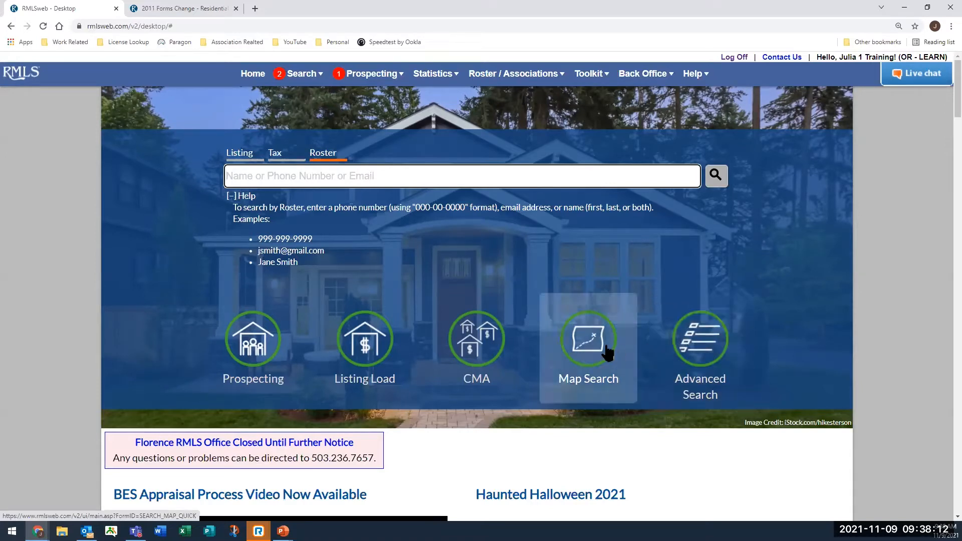
click(303, 73)
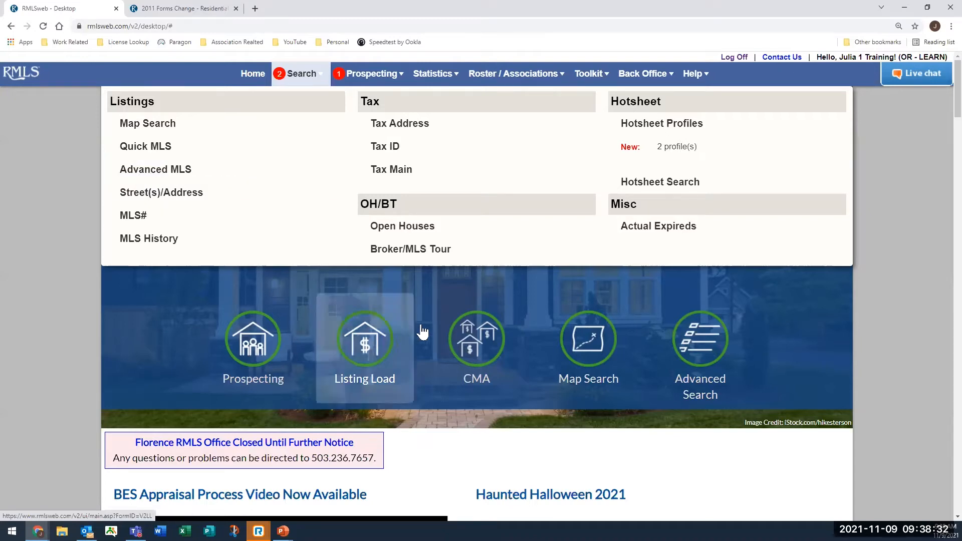
Open the map search and clear its existing search criteria.
click(597, 338)
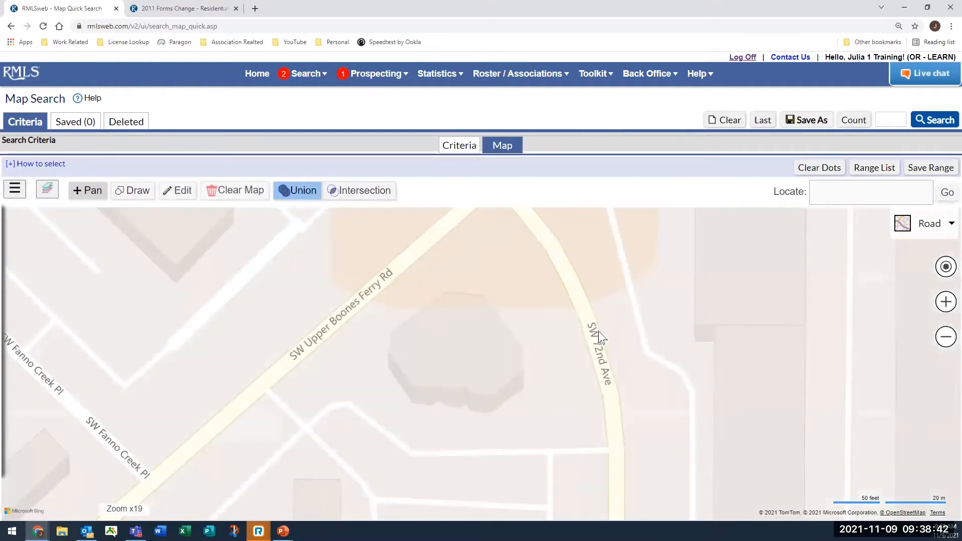
click(735, 122)
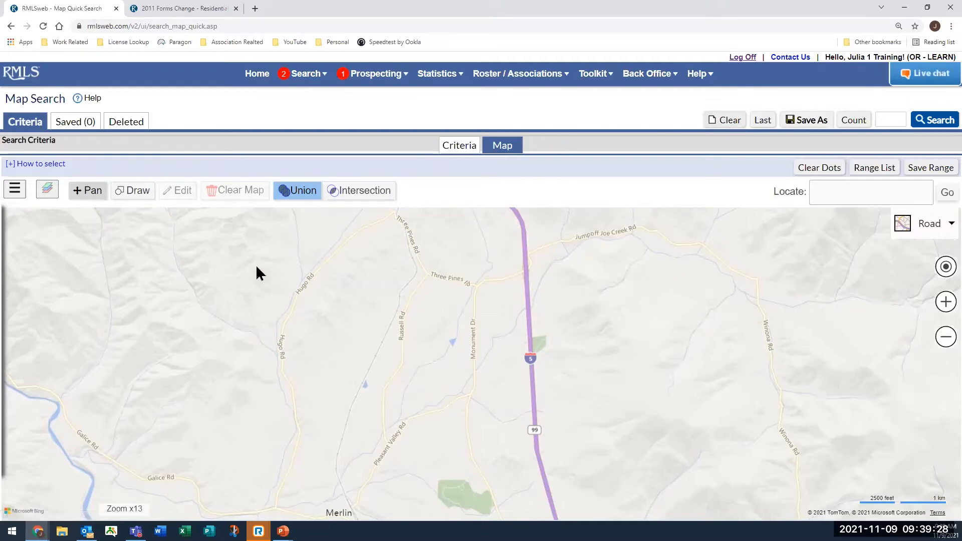
scroll(403, 344, down, 2)
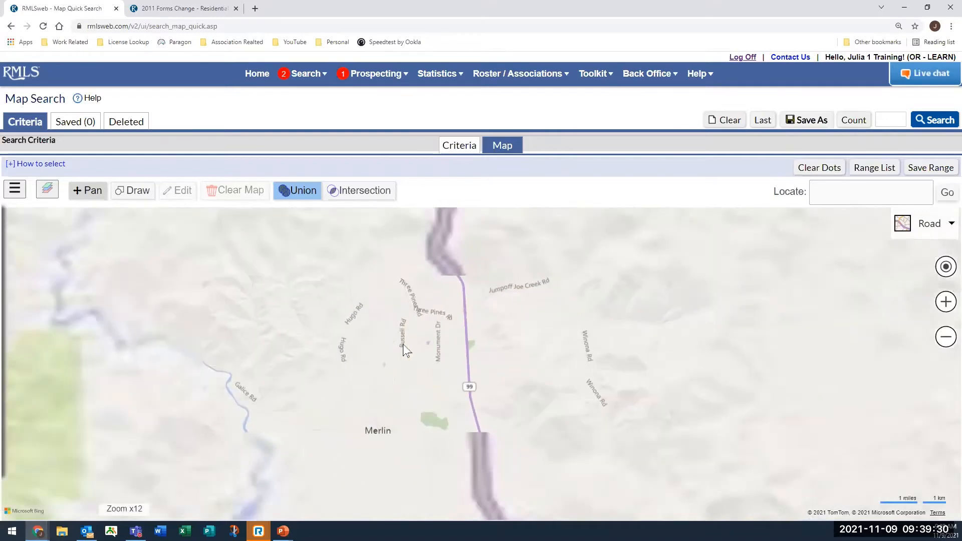
scroll(403, 344, down, 1)
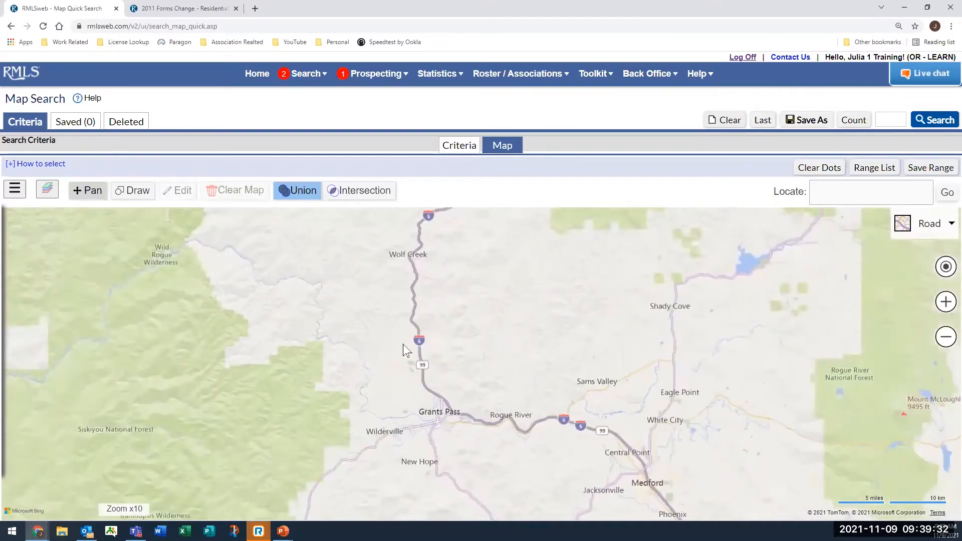
scroll(386, 280, down, 1)
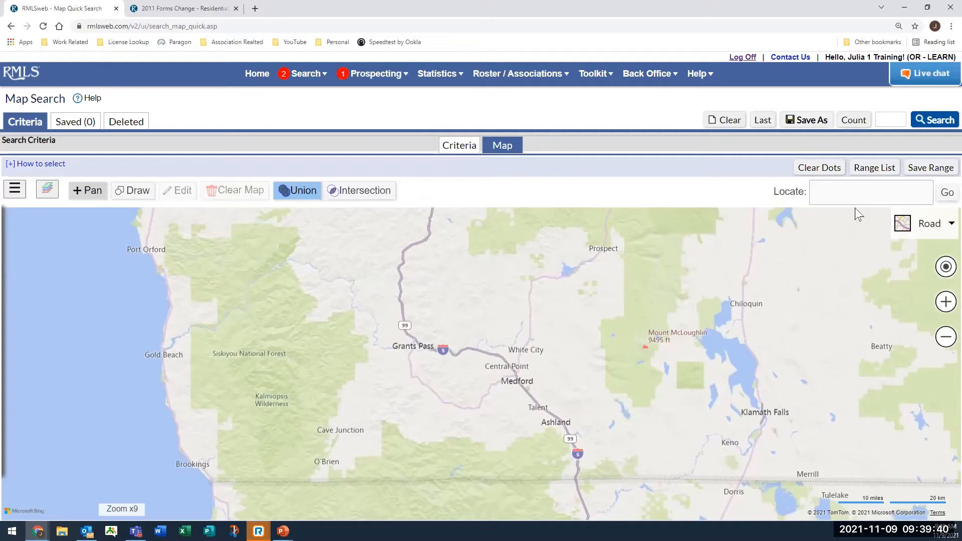
Locate "Portland, OR" on the search map.
click(858, 194)
text(Plo)
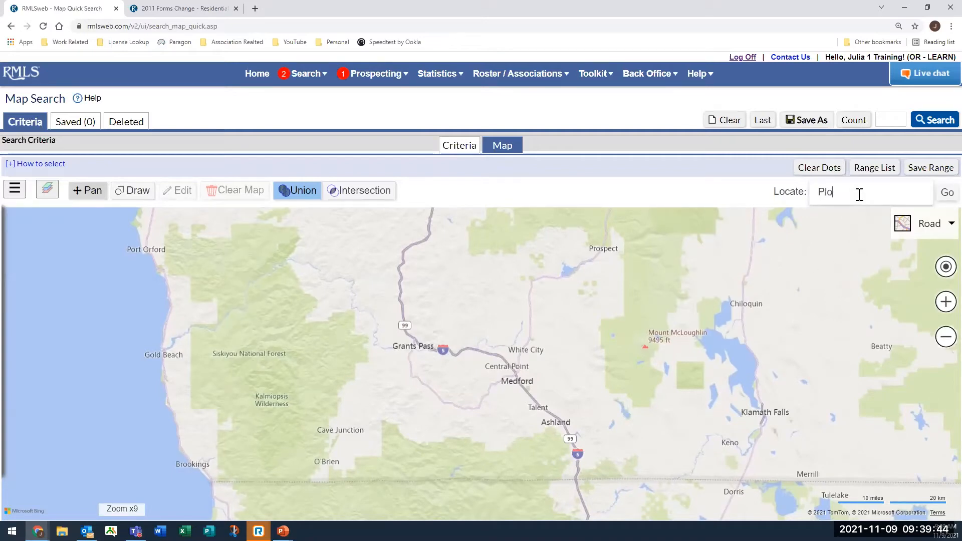
key(BackSpace)
key(BackSpace)
text(ortland, OR)
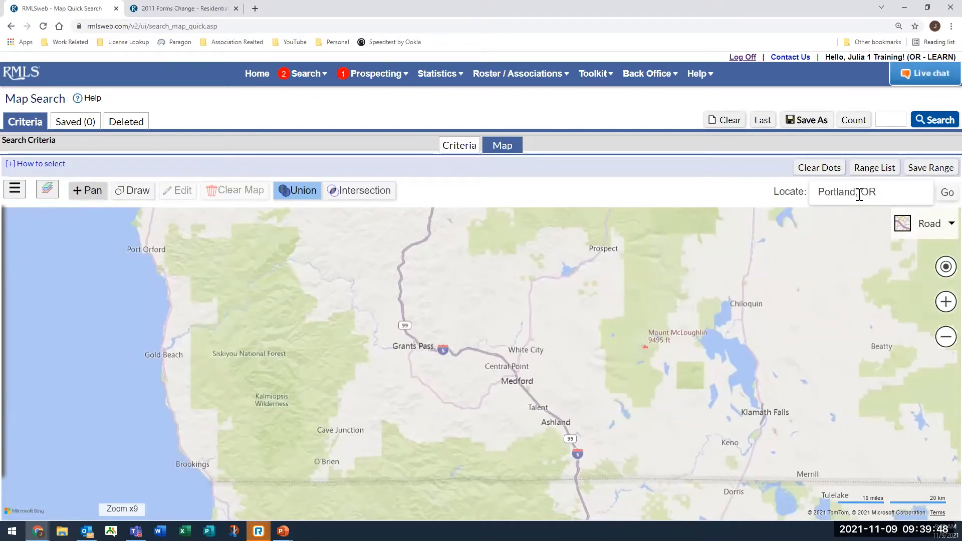
click(944, 198)
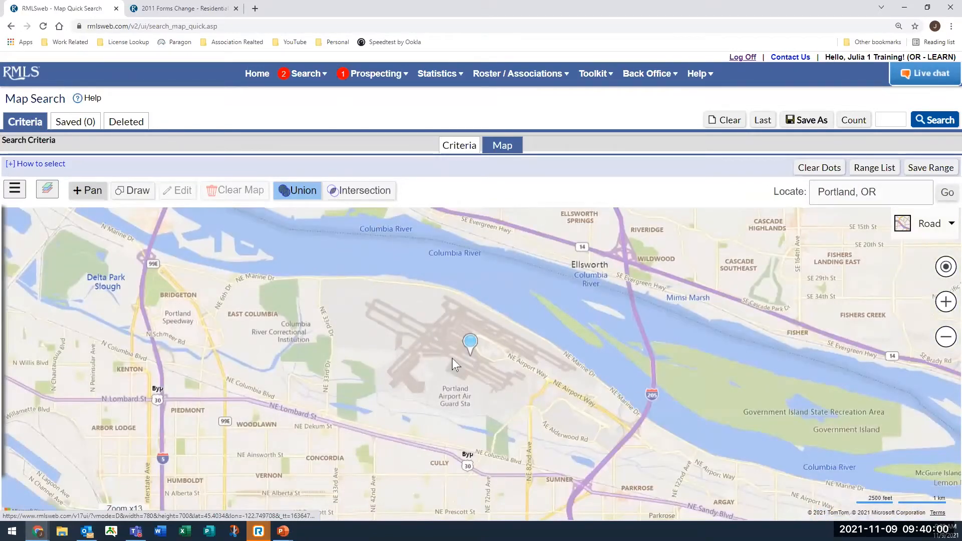
Draw a rectangular search area around Hillsboro on the map.
scroll(452, 359, down, 2)
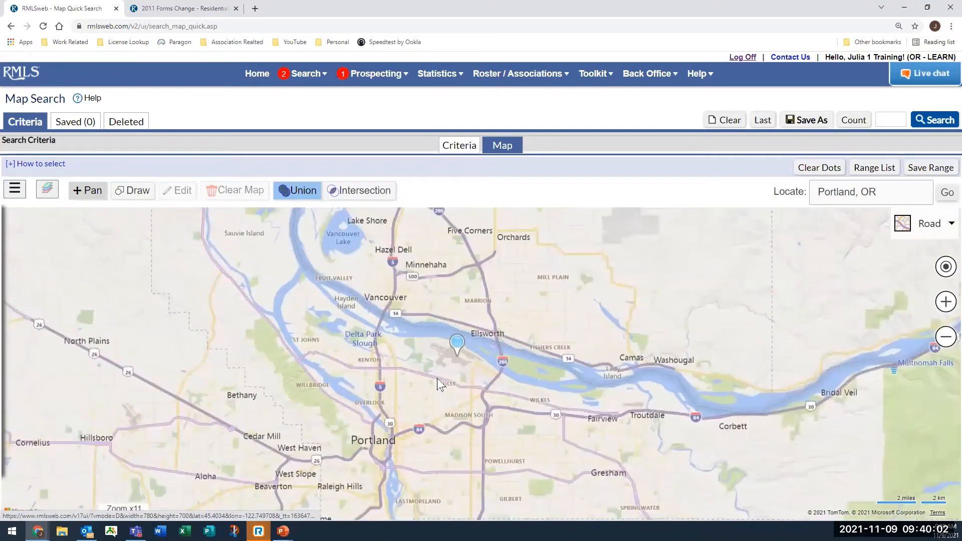
drag(535, 314, 711, 254)
drag(623, 336, 542, 296)
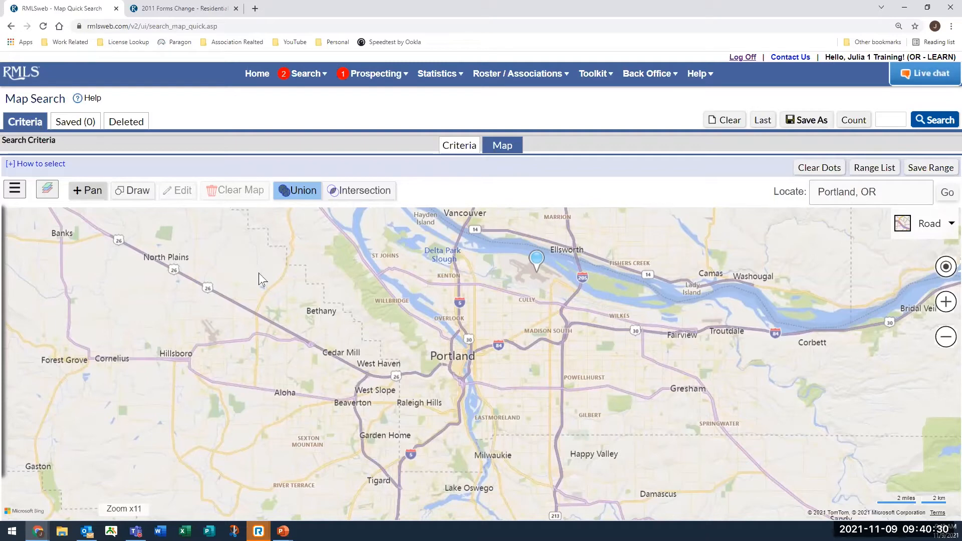
click(145, 199)
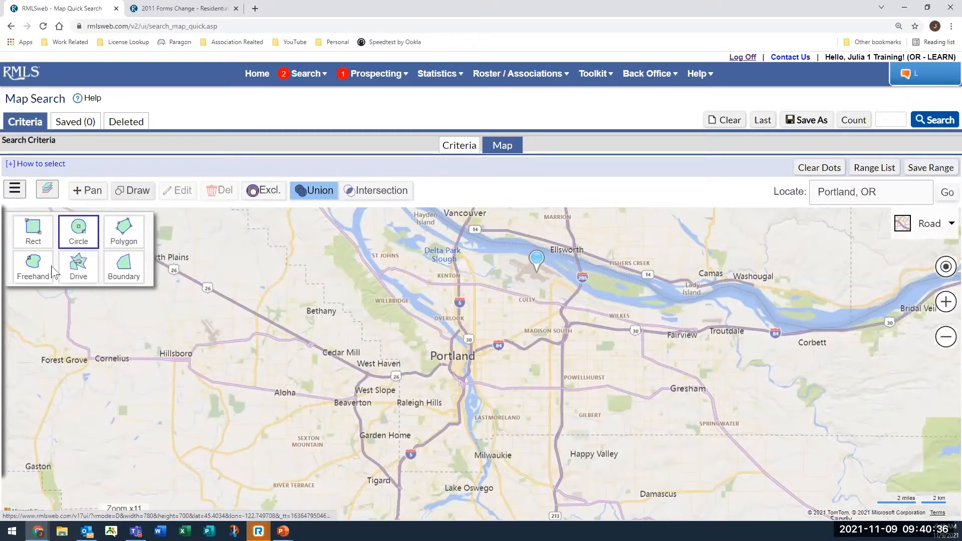
click(34, 236)
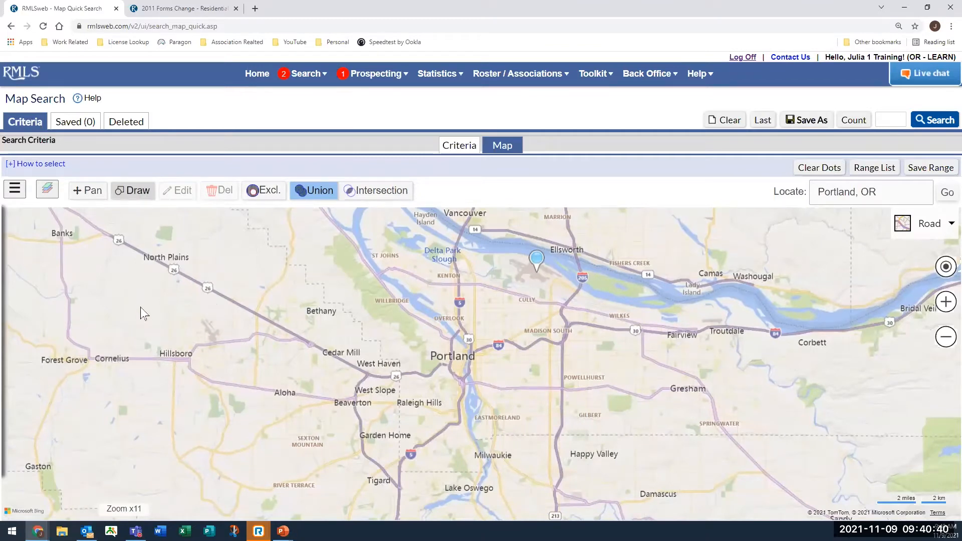
drag(141, 308, 253, 434)
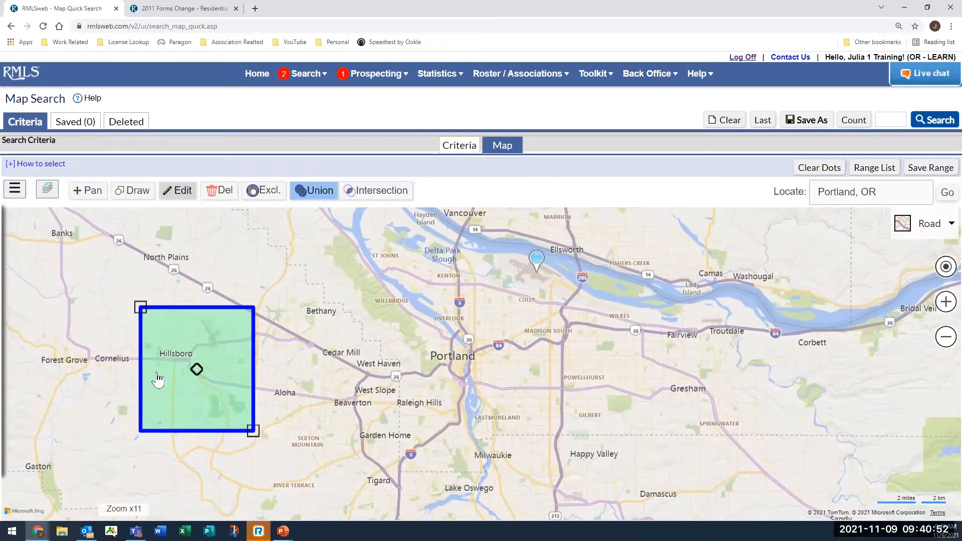
Draw a circular search area centred on the Portland location pin, reaching out to the edge of downtown Portland.
click(128, 196)
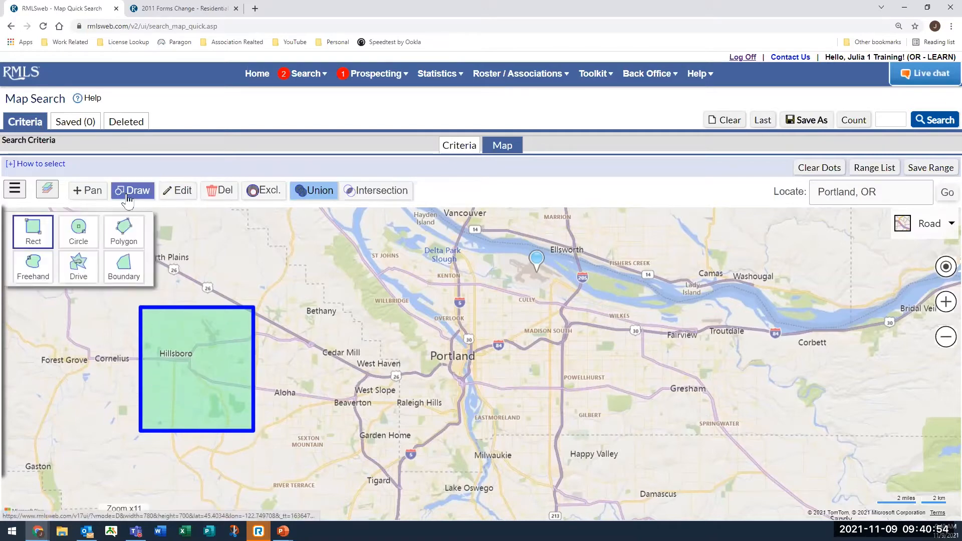
click(79, 233)
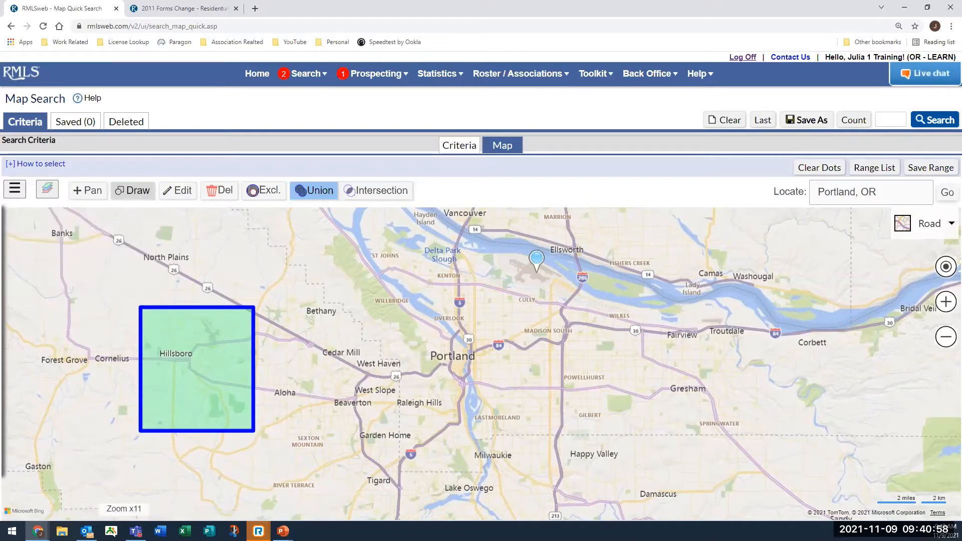
click(145, 196)
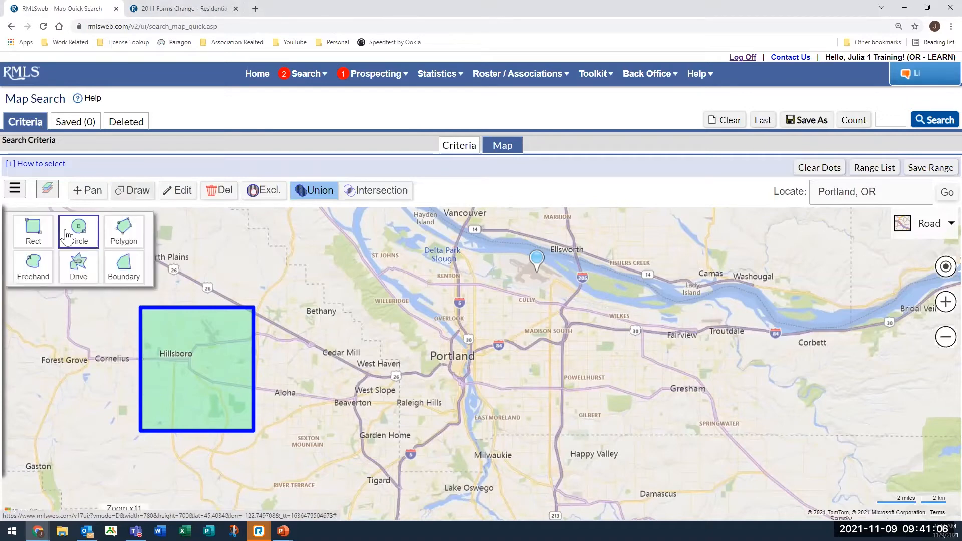
click(80, 234)
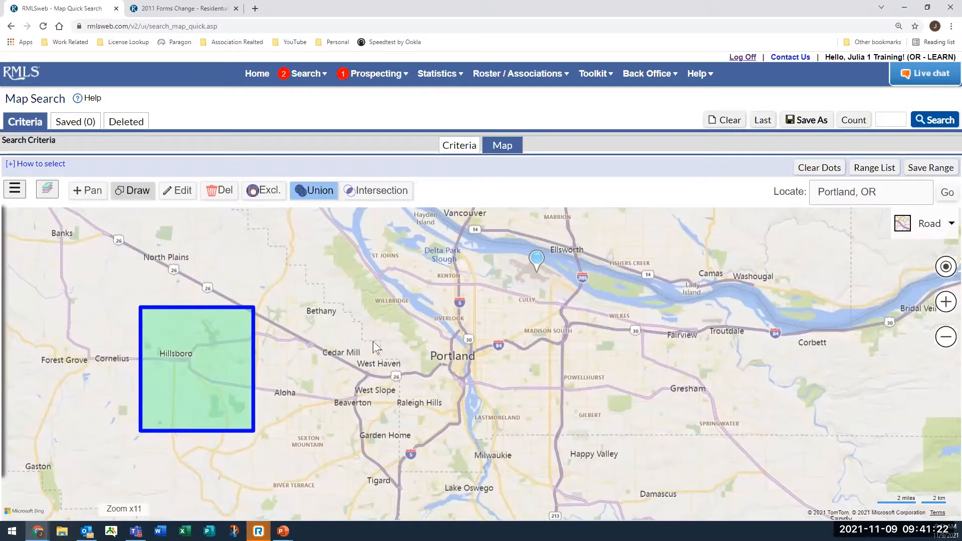
click(536, 274)
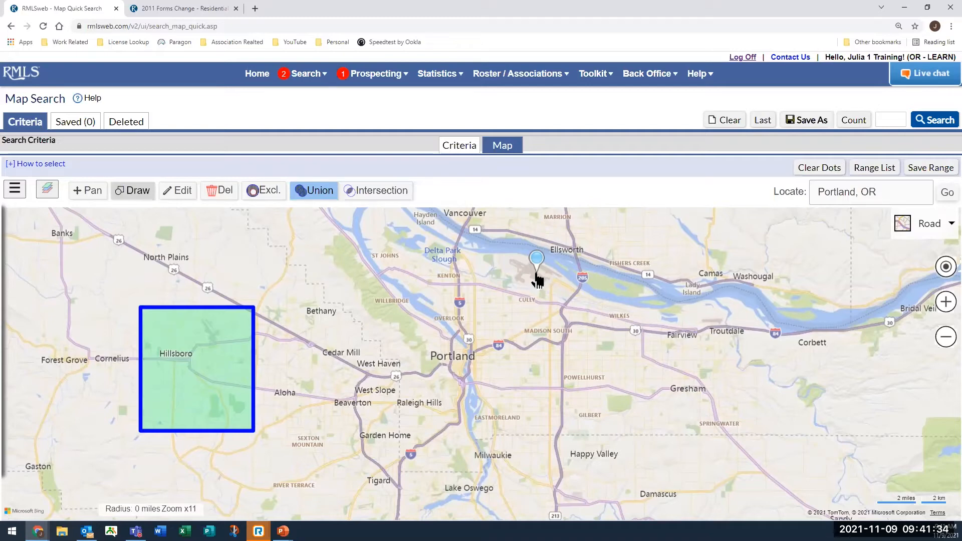
drag(537, 281, 490, 360)
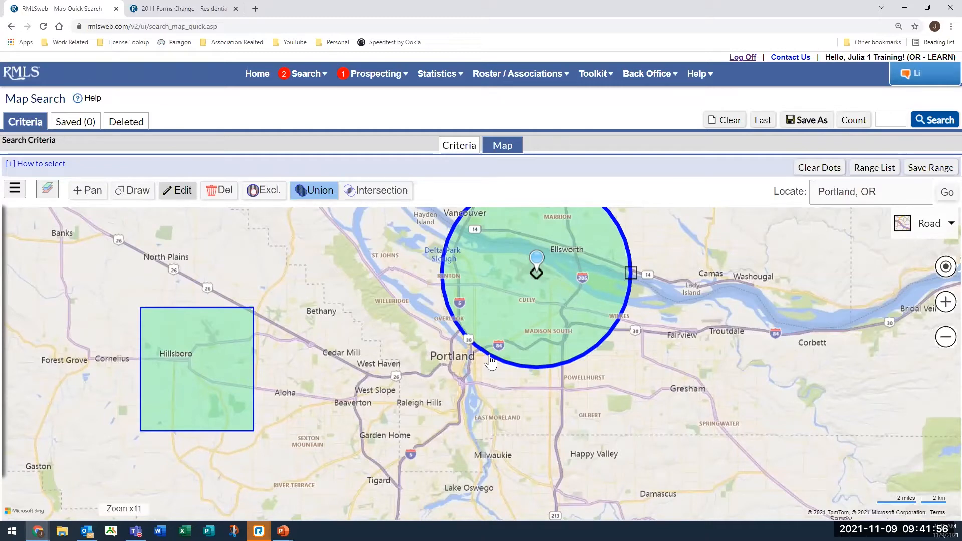
Outline a polygon search area enclosing West Slope, Raleigh Hills and Garden Home, from Highway 26 south to near Tigard.
click(142, 195)
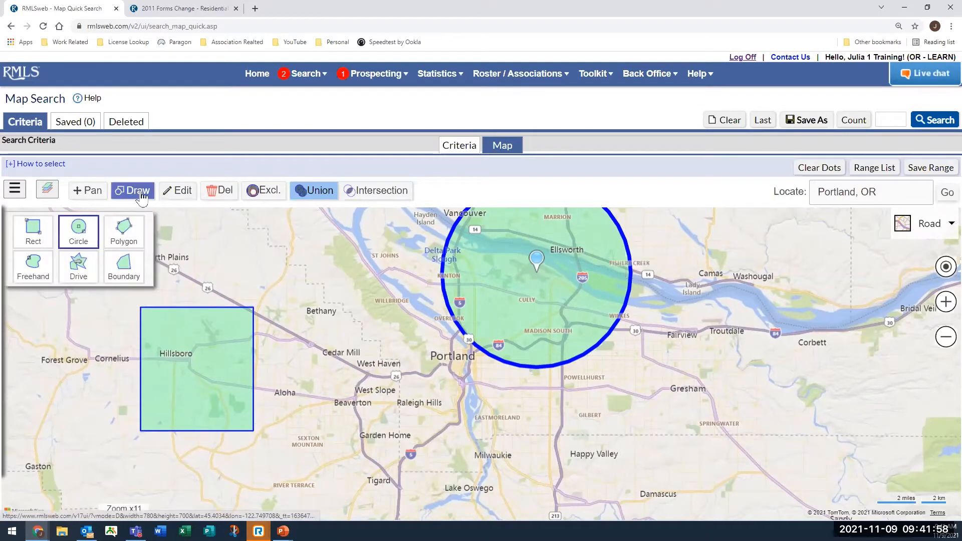
click(125, 240)
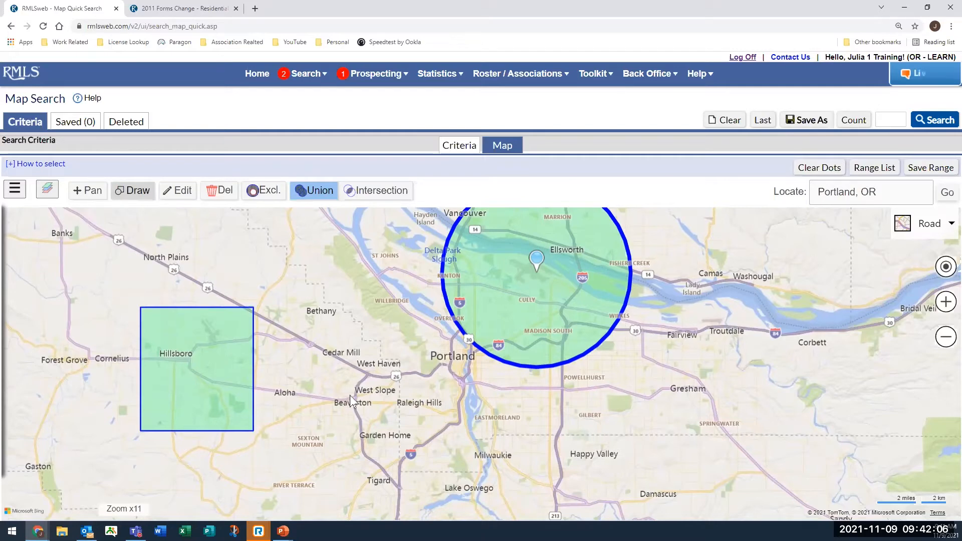
click(366, 373)
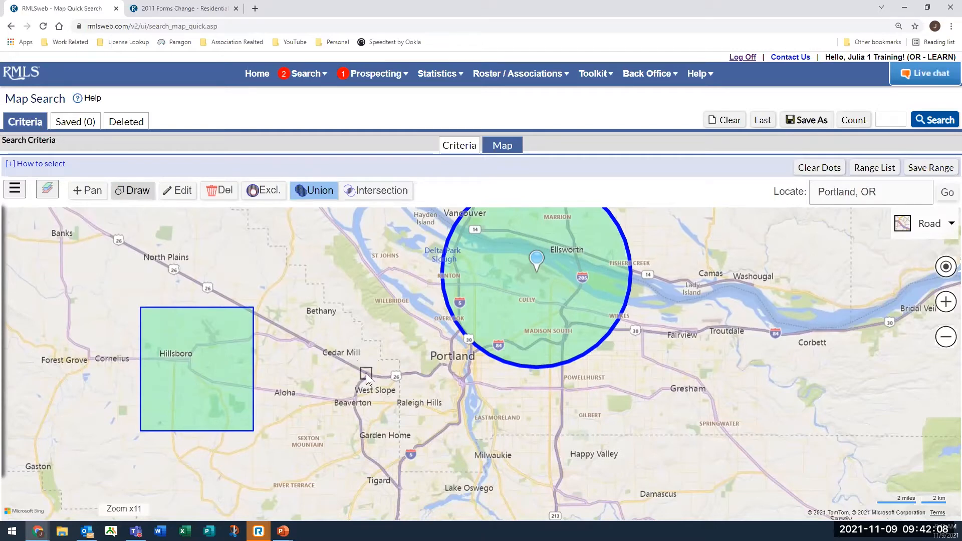
click(353, 402)
click(365, 455)
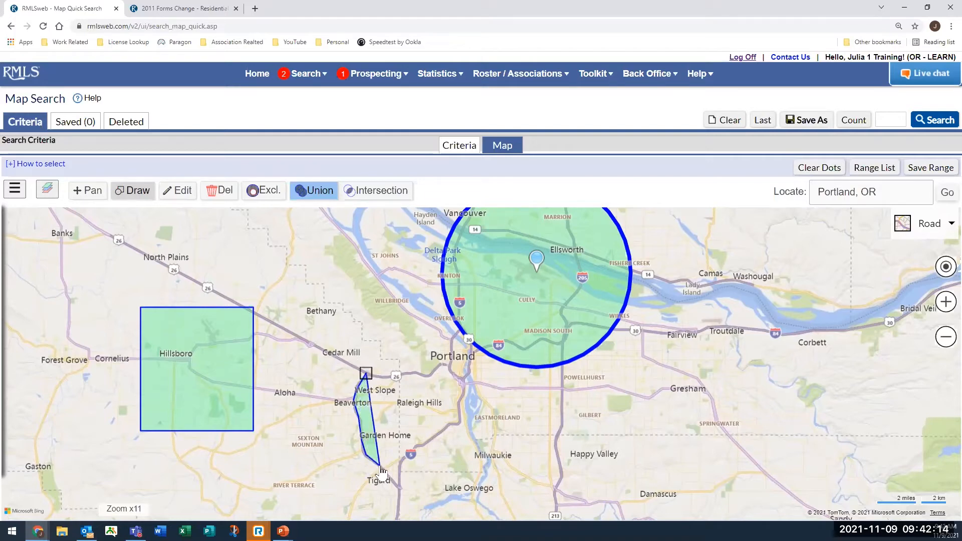
click(379, 466)
click(399, 488)
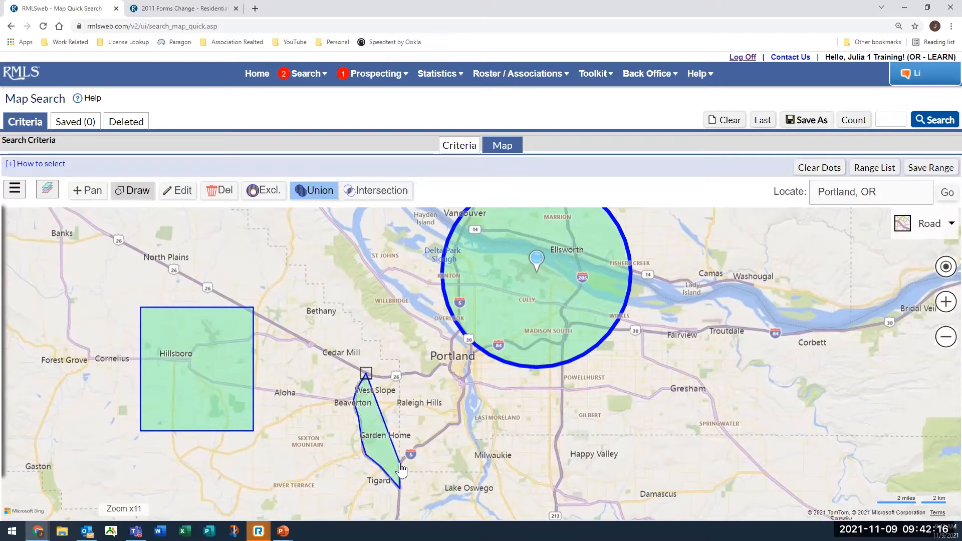
click(400, 462)
click(412, 445)
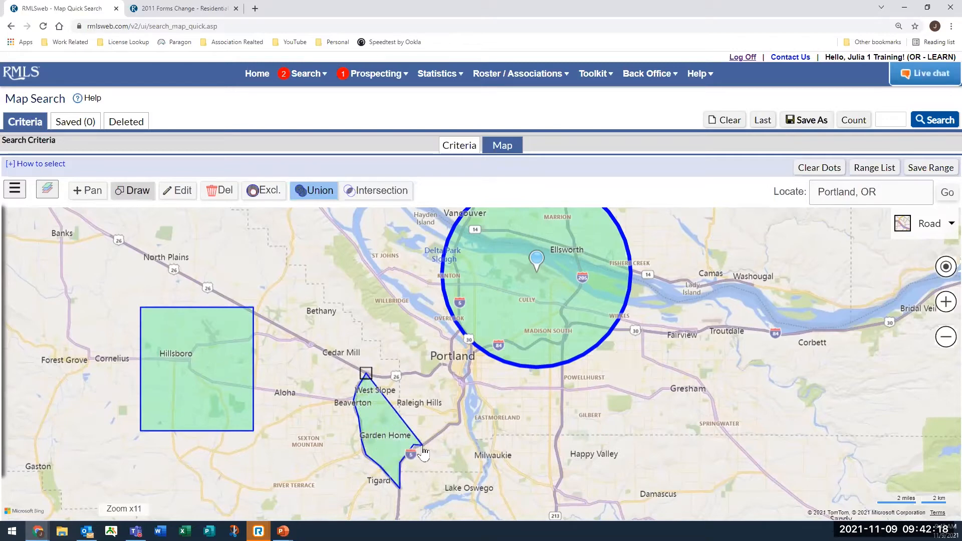
click(422, 446)
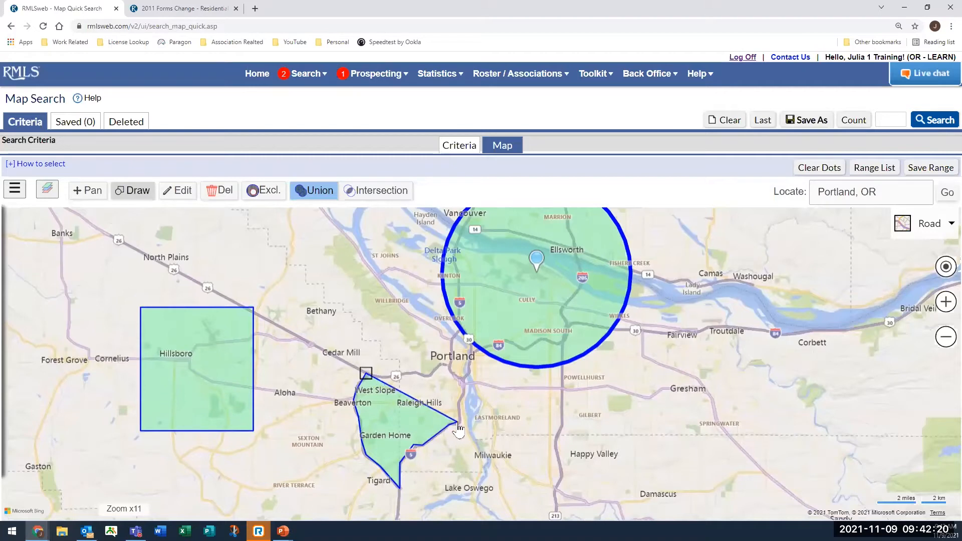
click(457, 422)
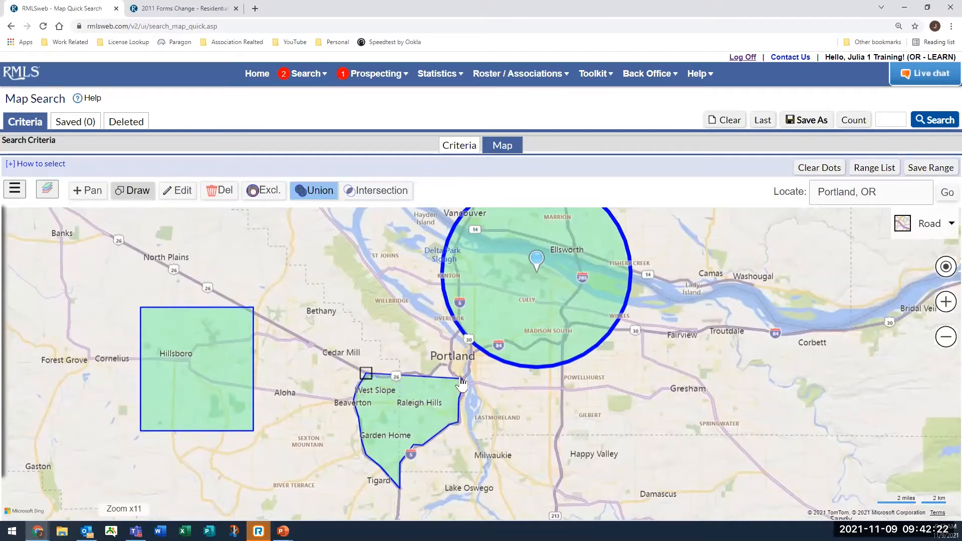
click(462, 379)
click(451, 373)
click(449, 364)
click(441, 362)
click(429, 374)
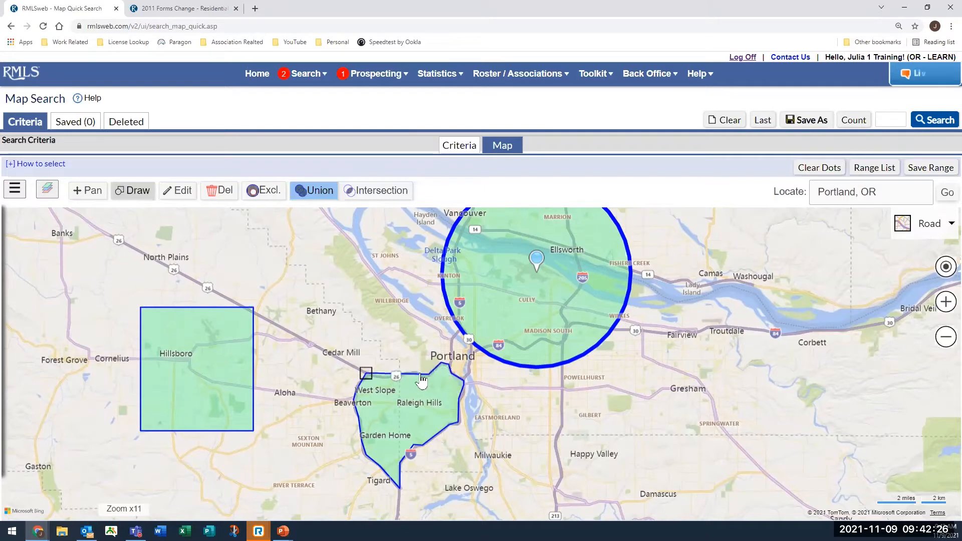
click(365, 374)
click(427, 416)
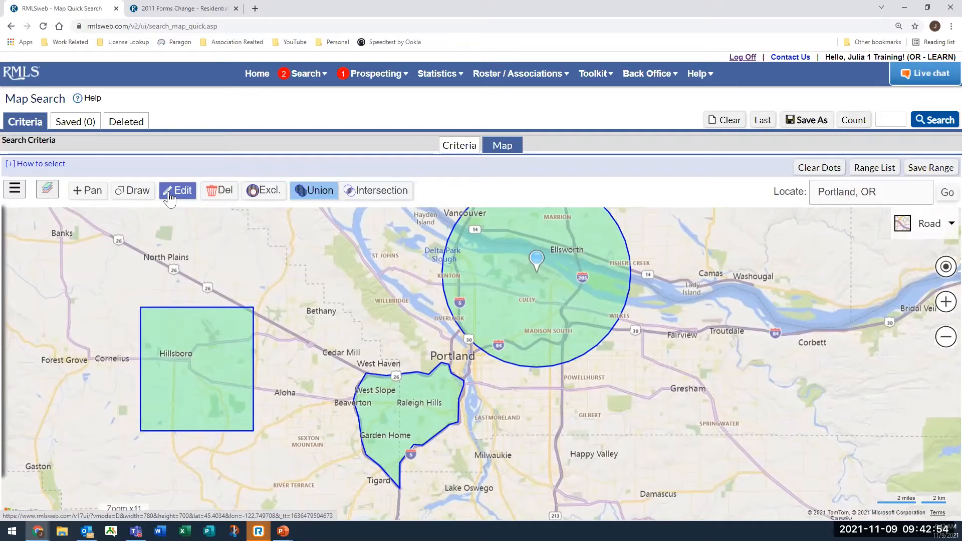
Draw a freehand search area around Fairview and Troutdale, east of the circle.
click(131, 190)
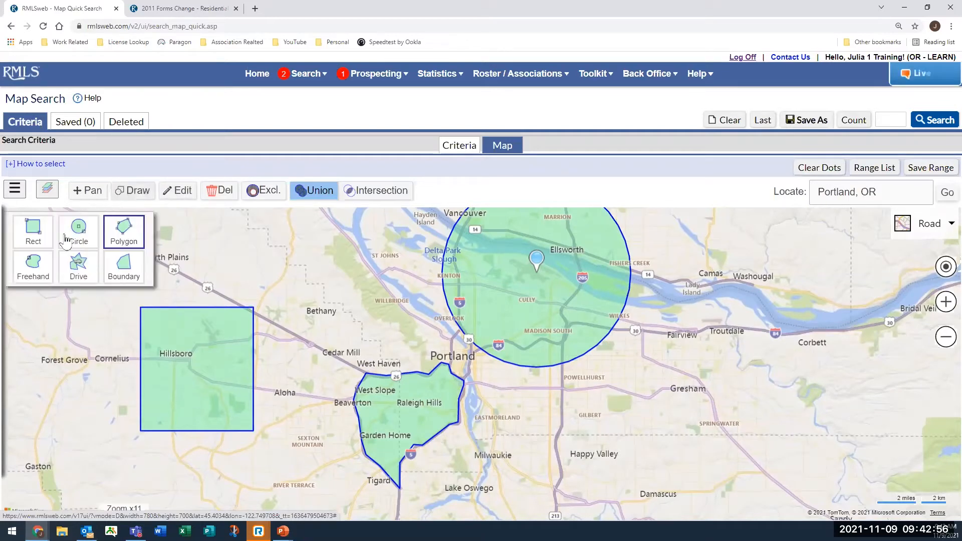
click(27, 269)
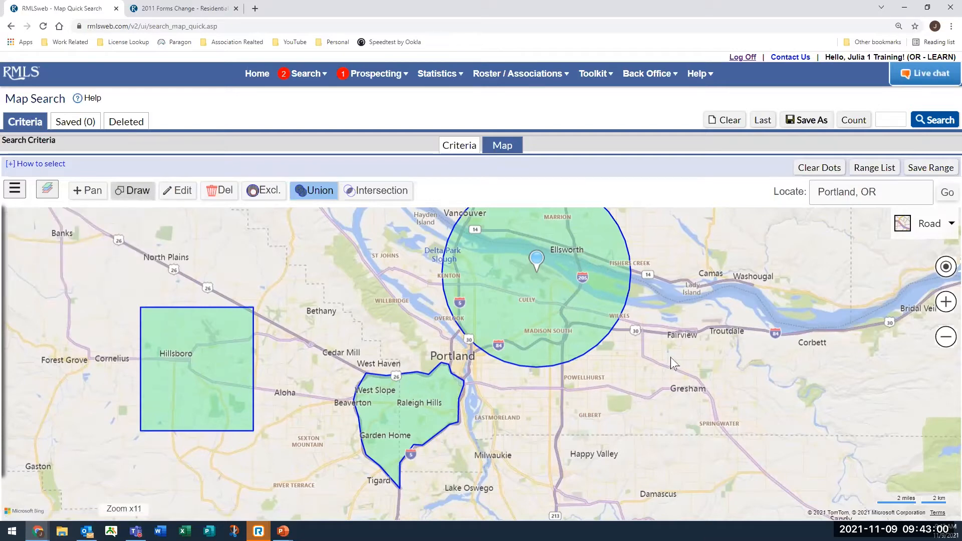
mouse_move(722, 291)
mouse_down()
mouse_move(674, 316)
mouse_move(648, 308)
mouse_move(685, 383)
mouse_move(768, 340)
mouse_move(724, 302)
mouse_up()
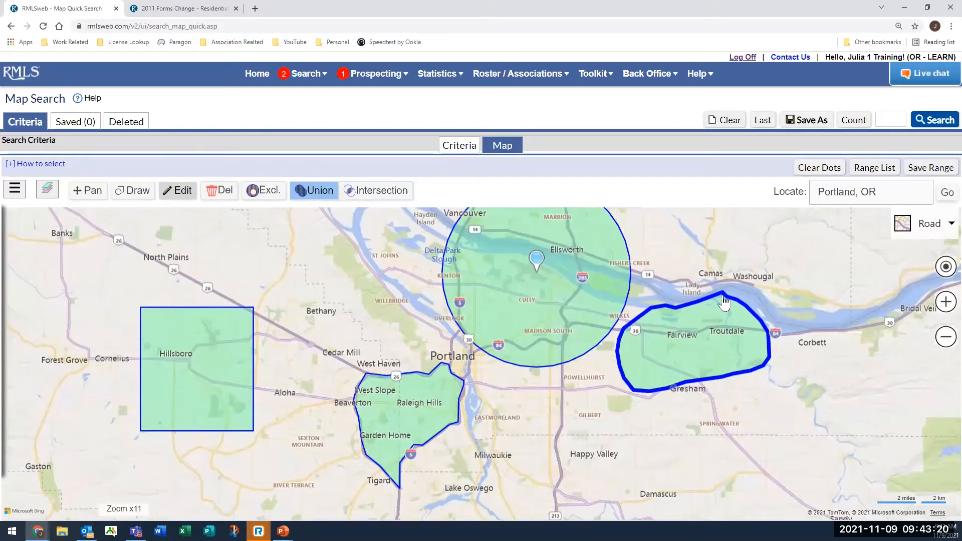
Delete the freehand search area around Fairview and Troutdale.
click(666, 364)
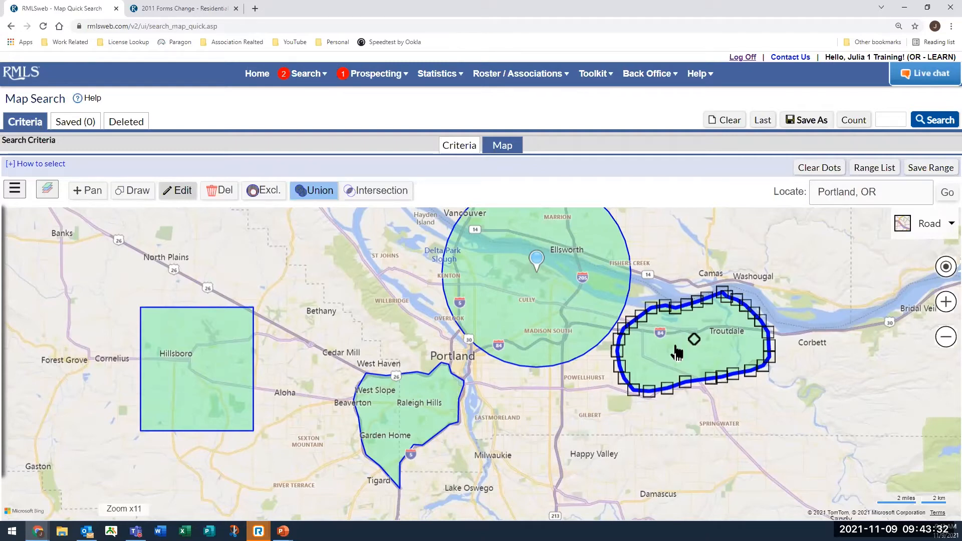
click(217, 195)
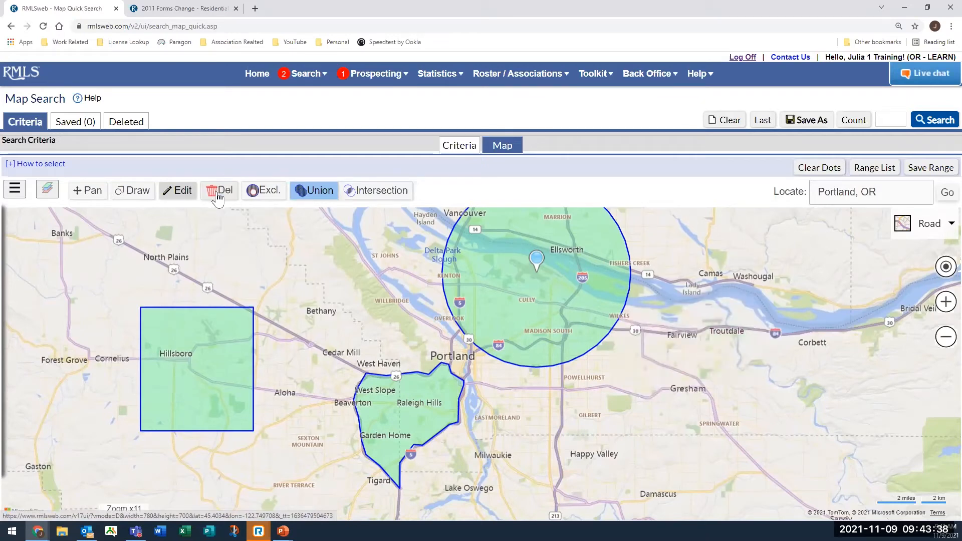
Resize the Hillsboro rectangle to about 6.8 by 6.2 miles and shift it northeast towards Bethany, and delete it.
click(230, 366)
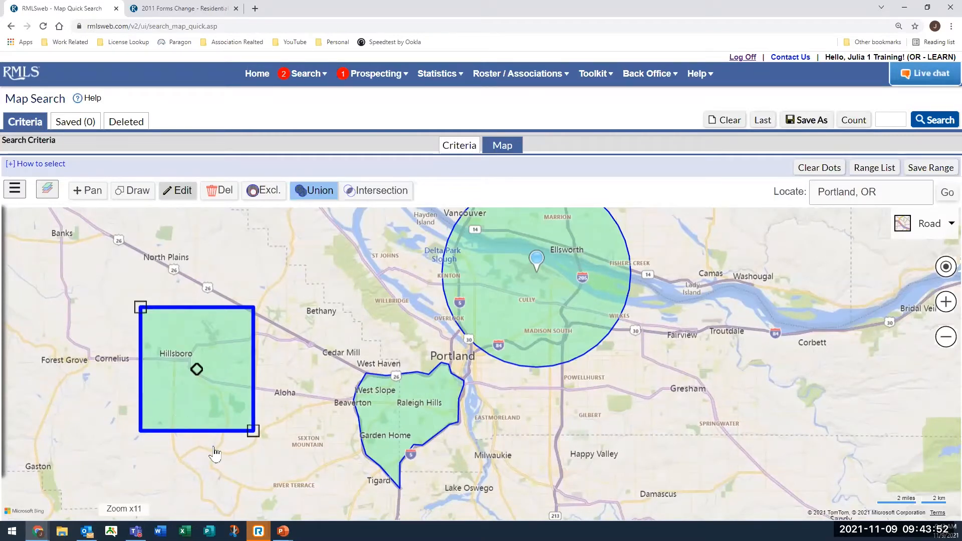
mouse_move(254, 438)
mouse_down()
mouse_move(227, 399)
mouse_move(304, 456)
mouse_move(265, 418)
mouse_move(269, 429)
mouse_up()
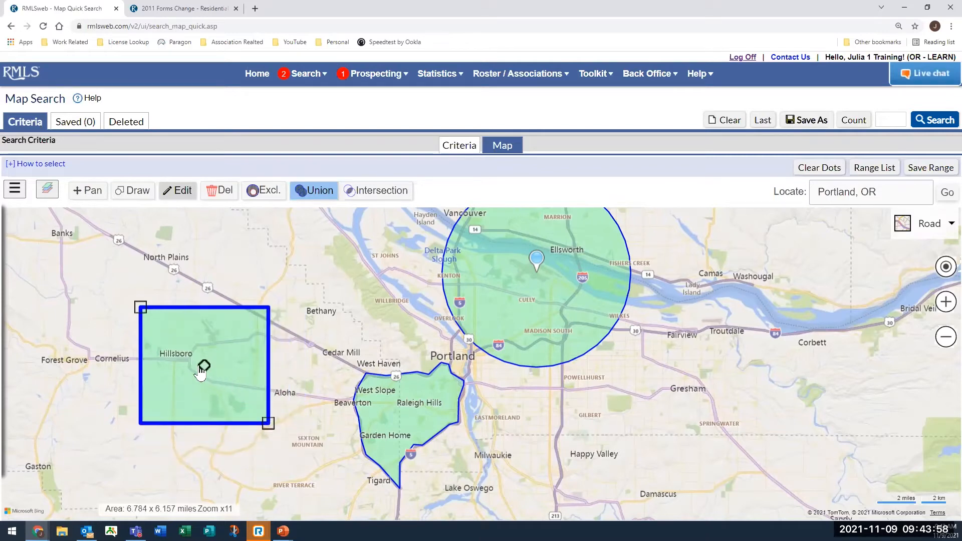
drag(203, 370, 240, 316)
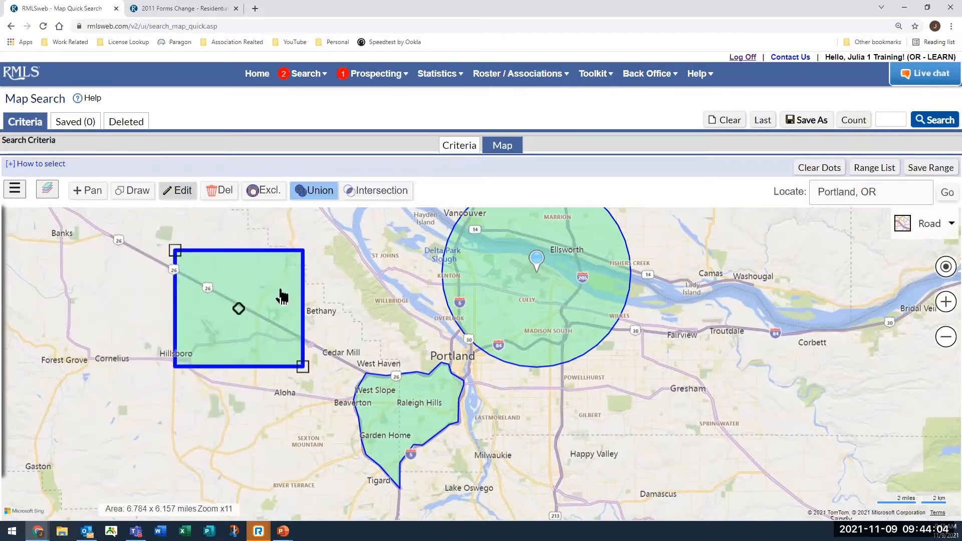
click(224, 193)
Stretch the northwest and southwest corners of the Raleigh Hills polygon outward, and move the whole shape west towards Aloha.
click(401, 413)
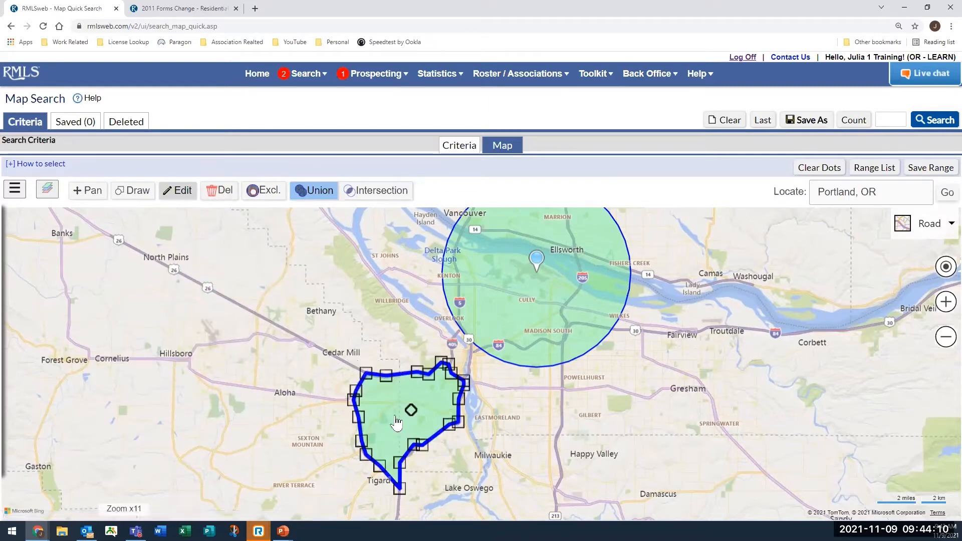
drag(387, 376, 346, 363)
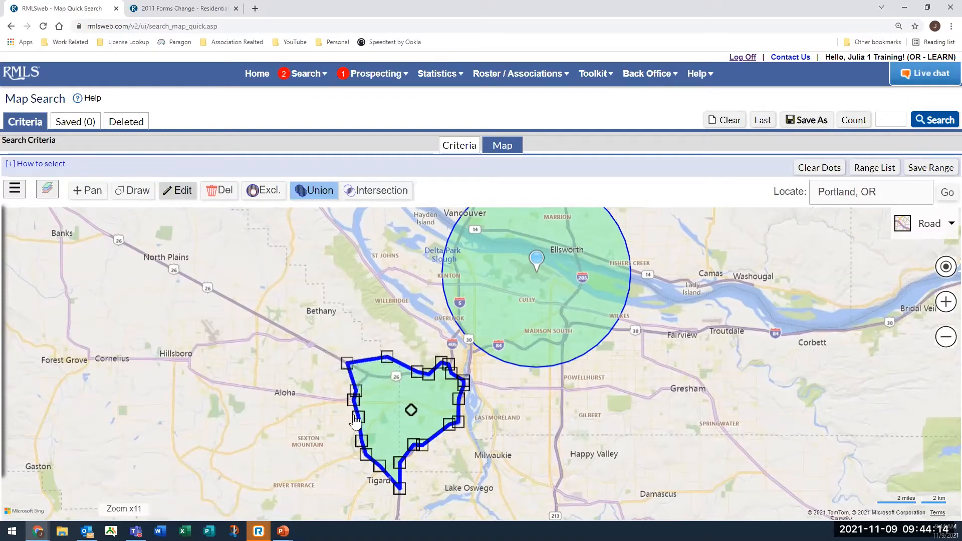
drag(353, 445, 331, 449)
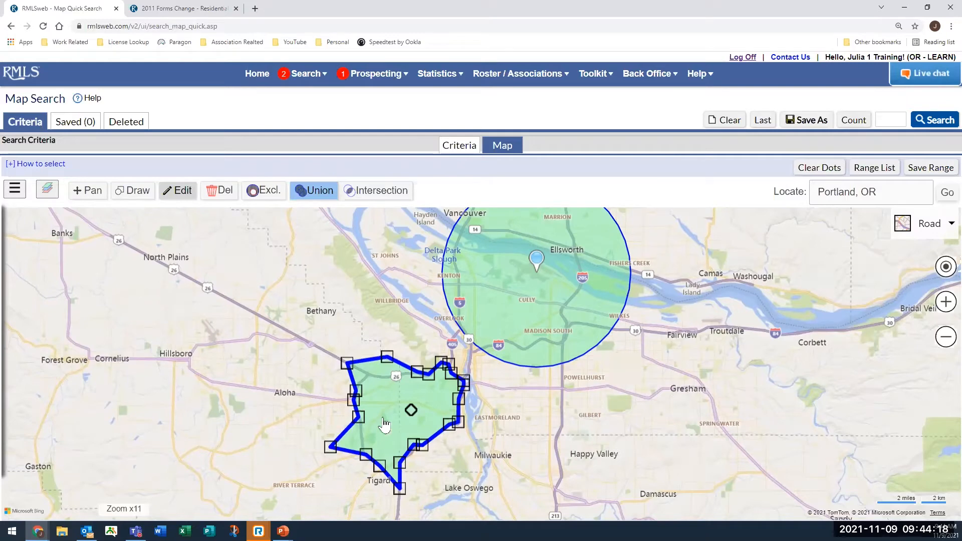
mouse_move(410, 409)
mouse_down()
mouse_move(382, 415)
mouse_move(319, 390)
mouse_up()
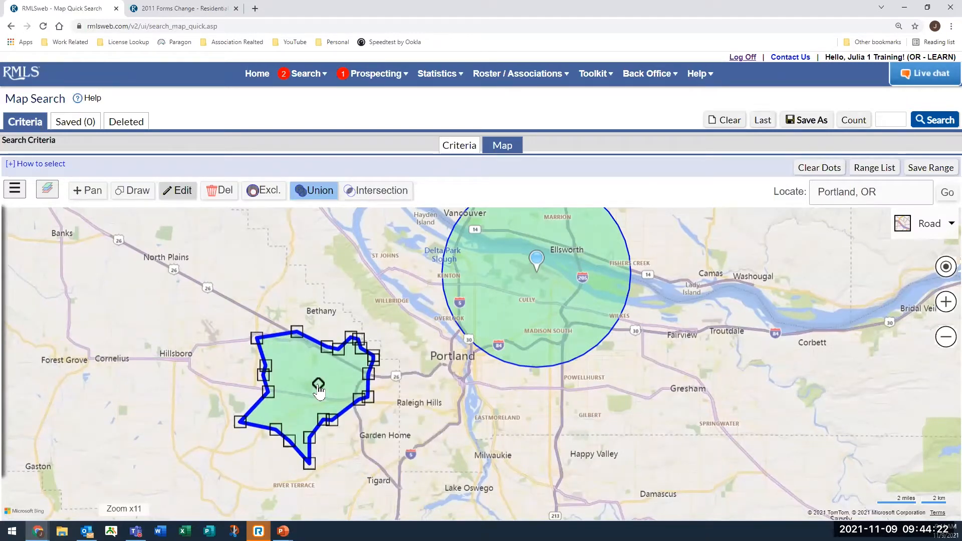
Delete the reshaped polygon and the circular search area around the Portland pin.
click(216, 189)
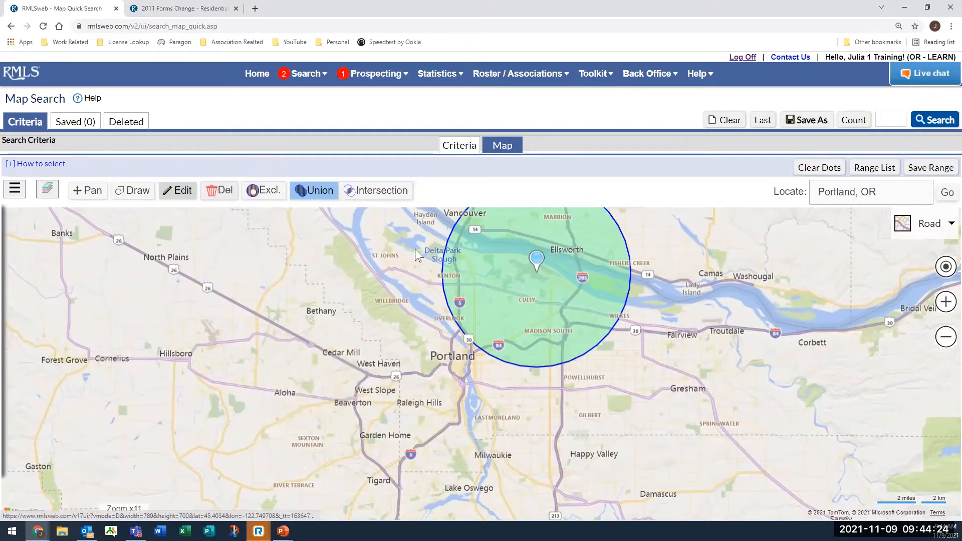
click(508, 275)
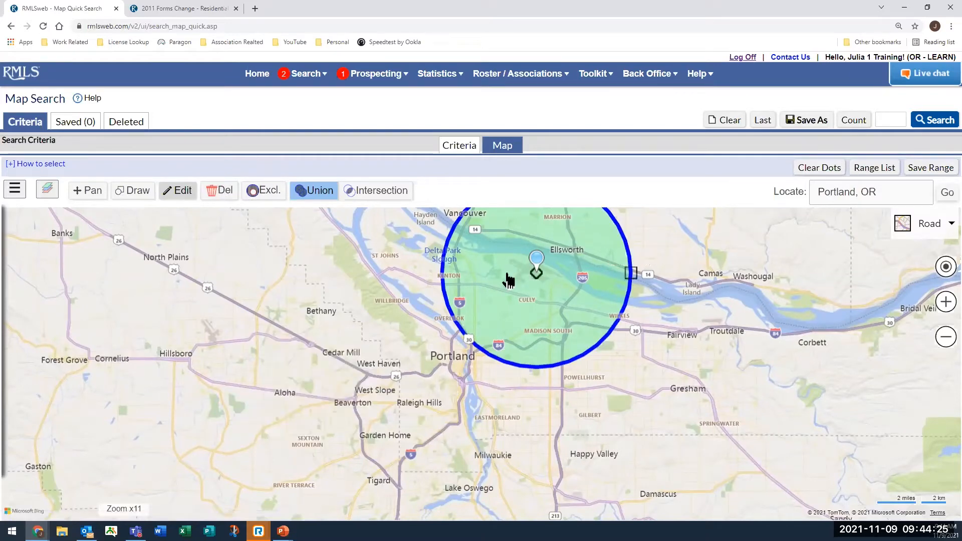
click(222, 203)
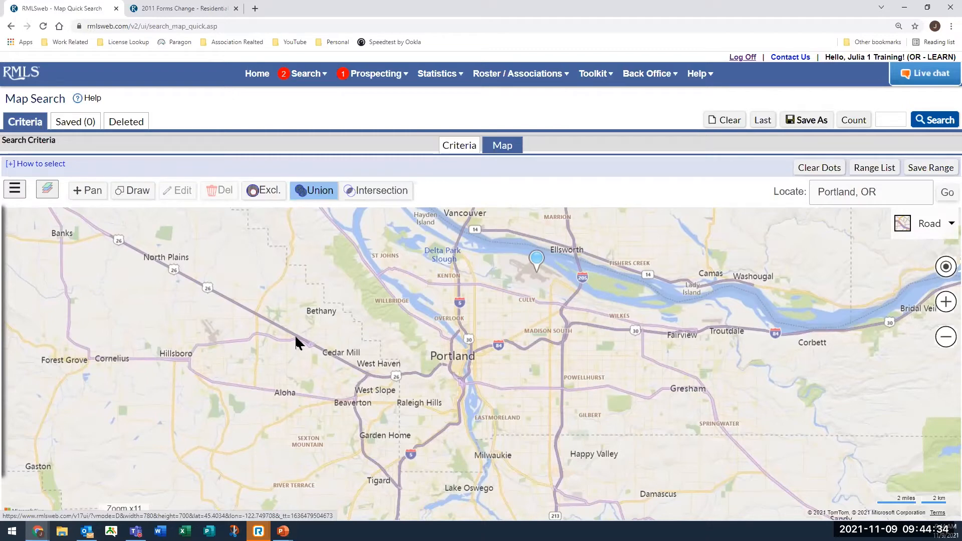
Start a drive-time search area and choose a duration of 20 minutes.
click(137, 192)
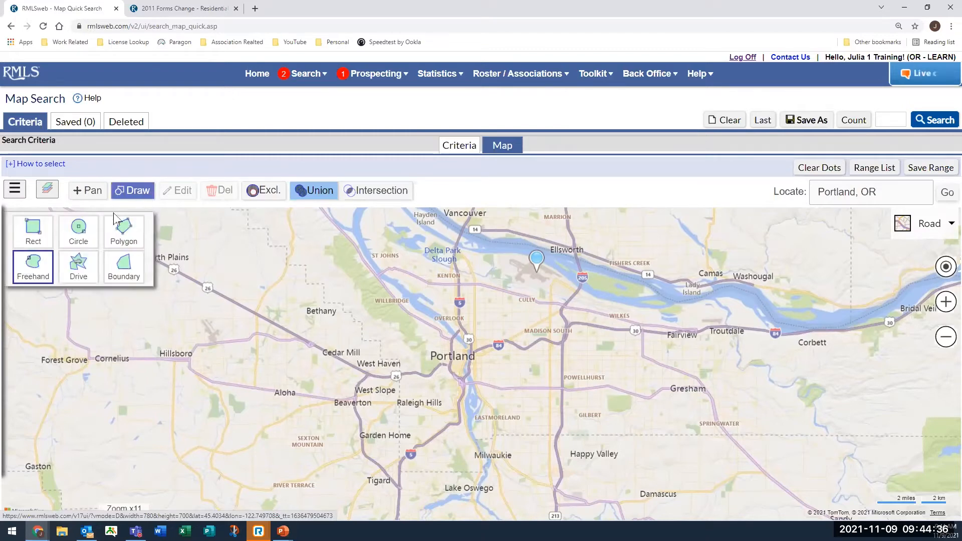
click(79, 264)
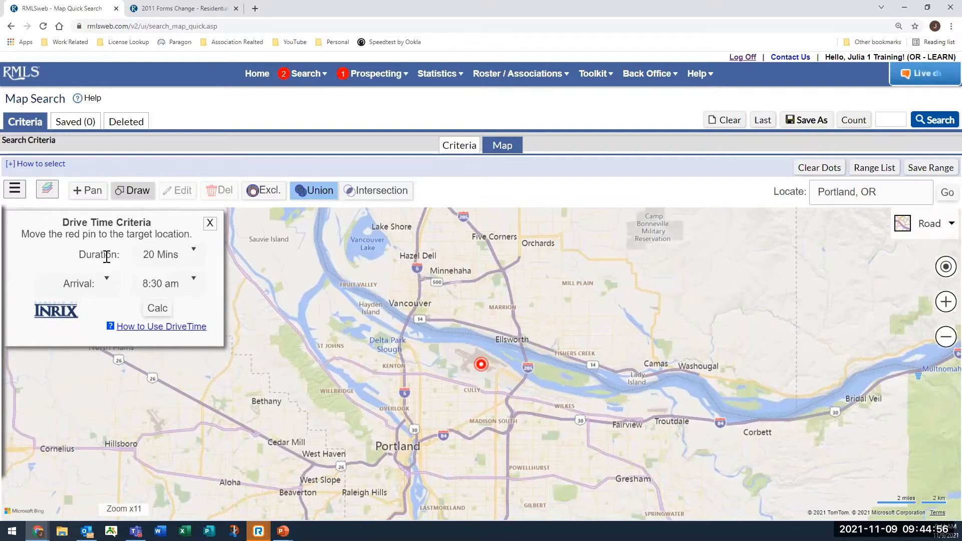
click(194, 254)
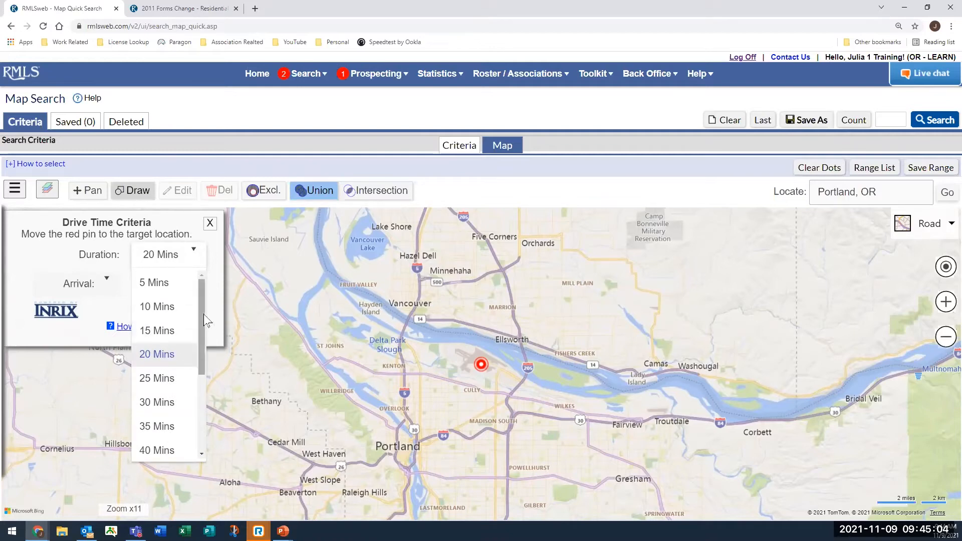
drag(203, 314, 204, 295)
click(158, 354)
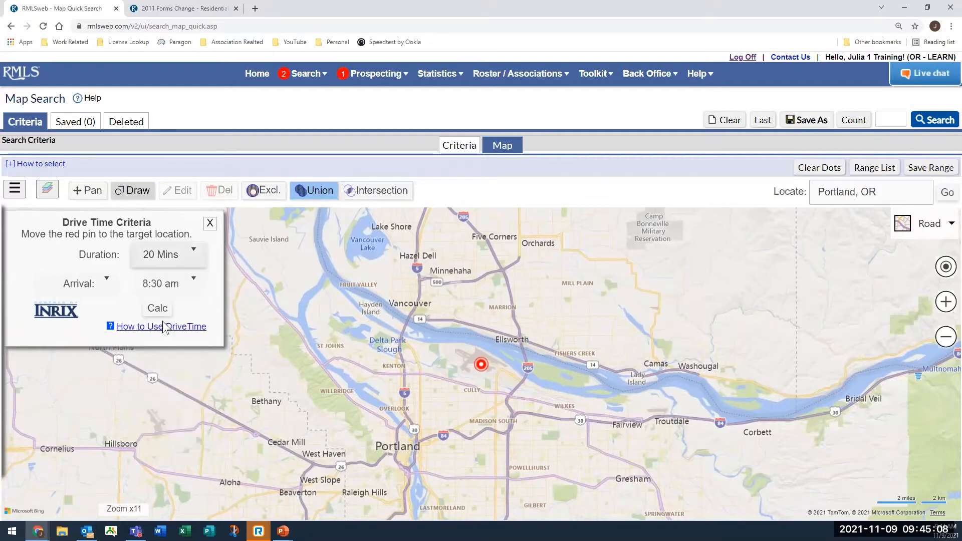
Set the arrival time to 8:00 am and calculate the drive-time area from a target point between Cully and Madison South.
click(107, 280)
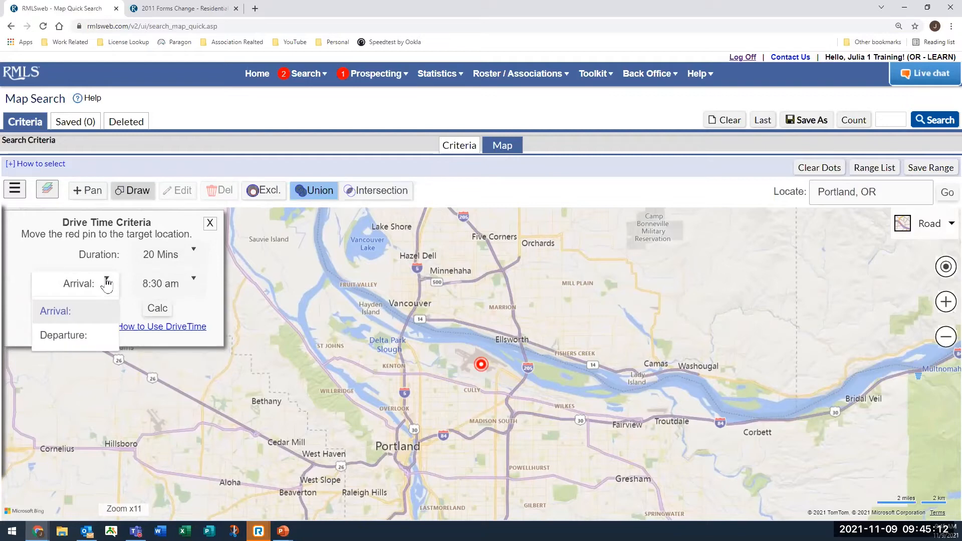
click(107, 282)
click(148, 288)
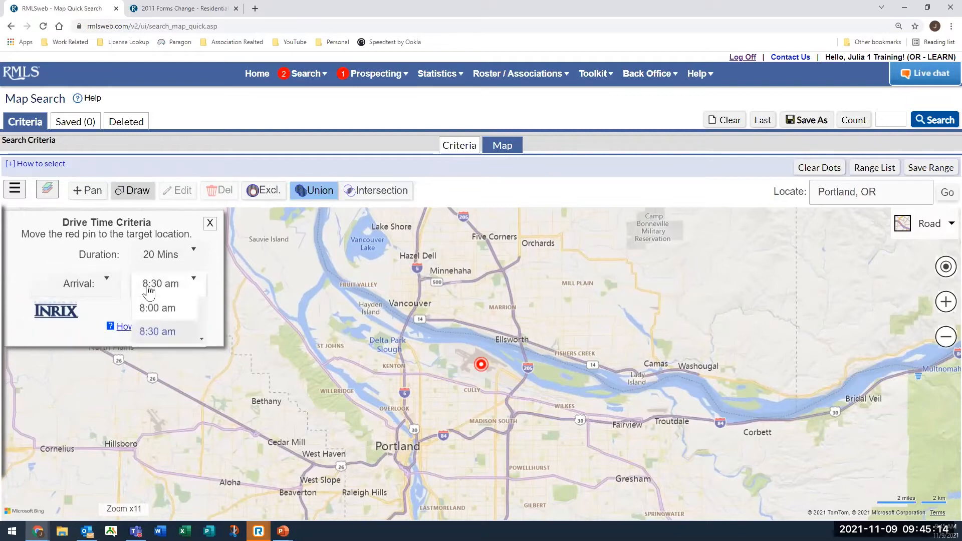
click(152, 451)
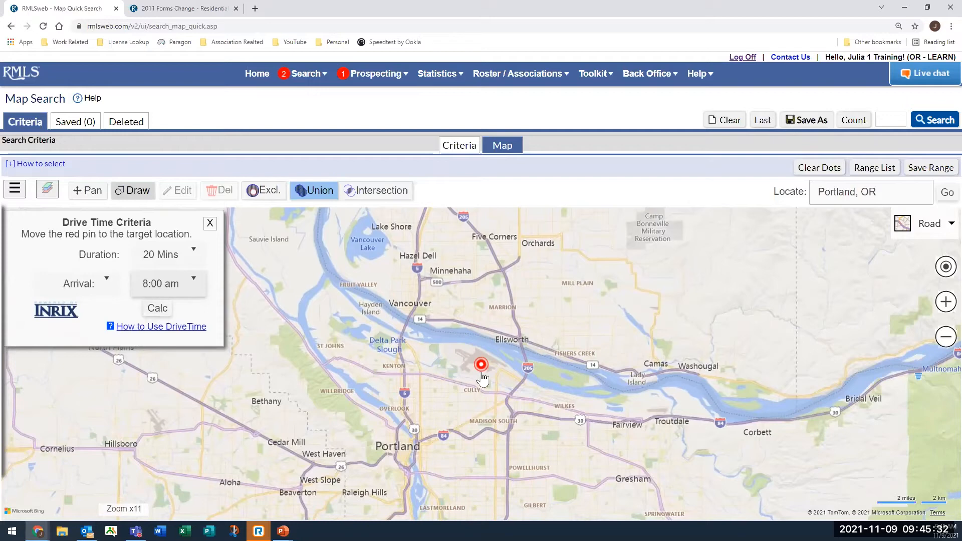
drag(477, 371, 489, 416)
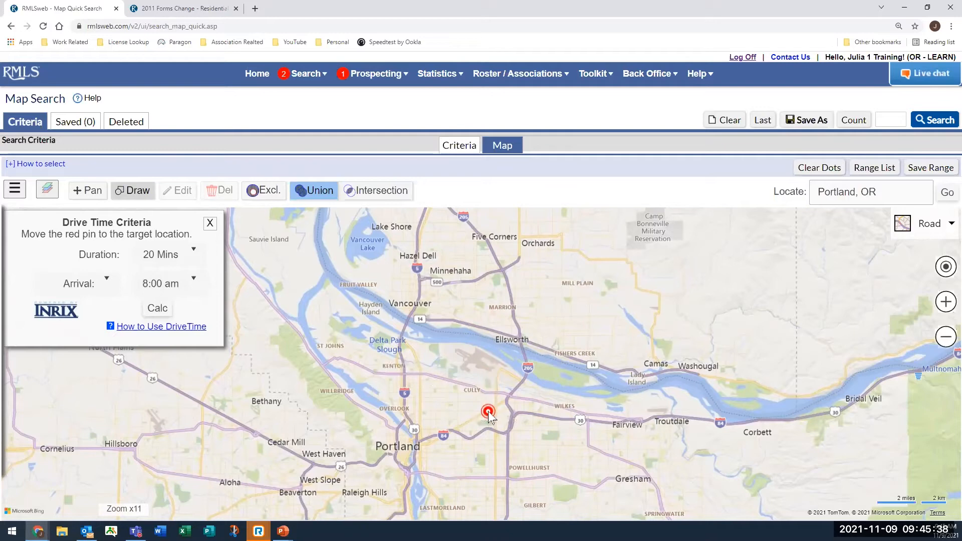
click(153, 311)
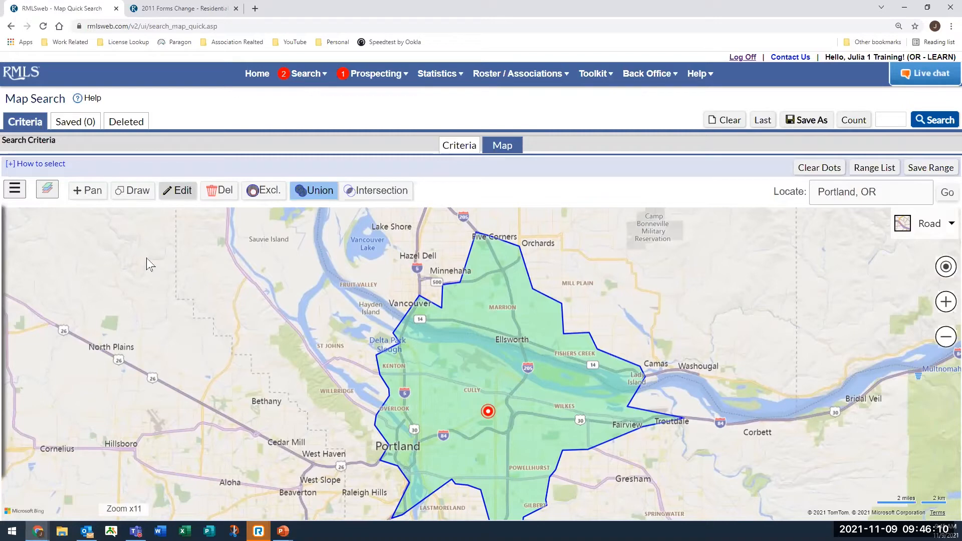
Add a second 20-minute, 8:00 am drive-time area targeting a point between Wilkes and Fairview, and combine the areas by intersection.
click(133, 196)
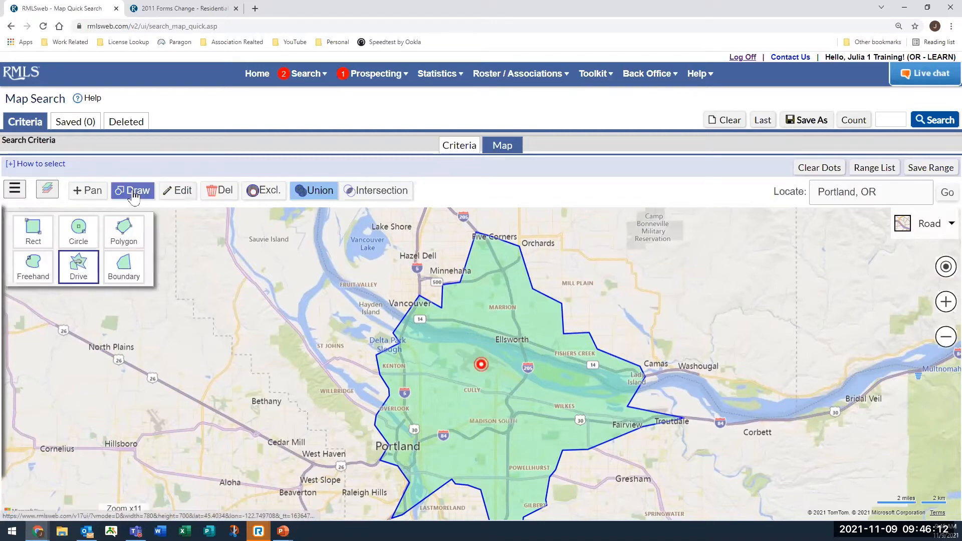
click(76, 273)
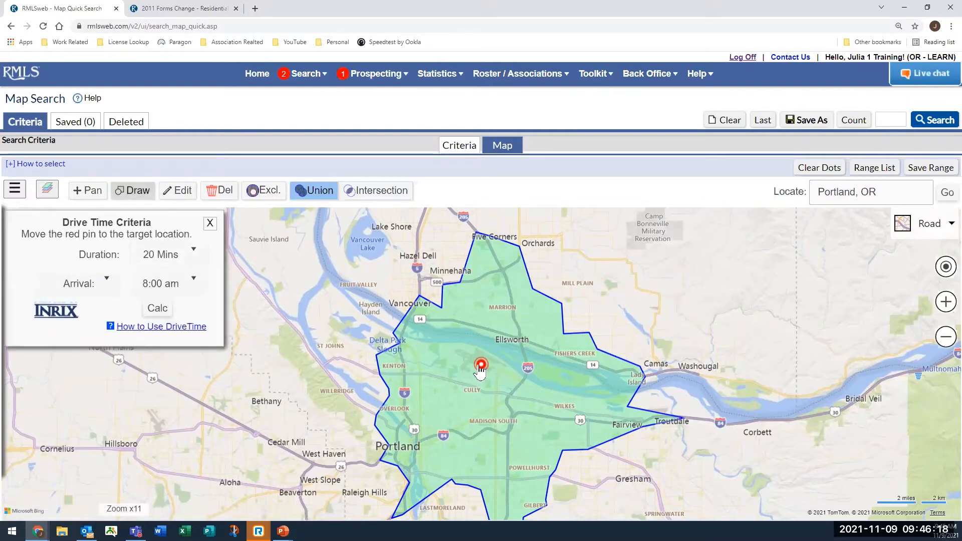
drag(480, 366, 569, 416)
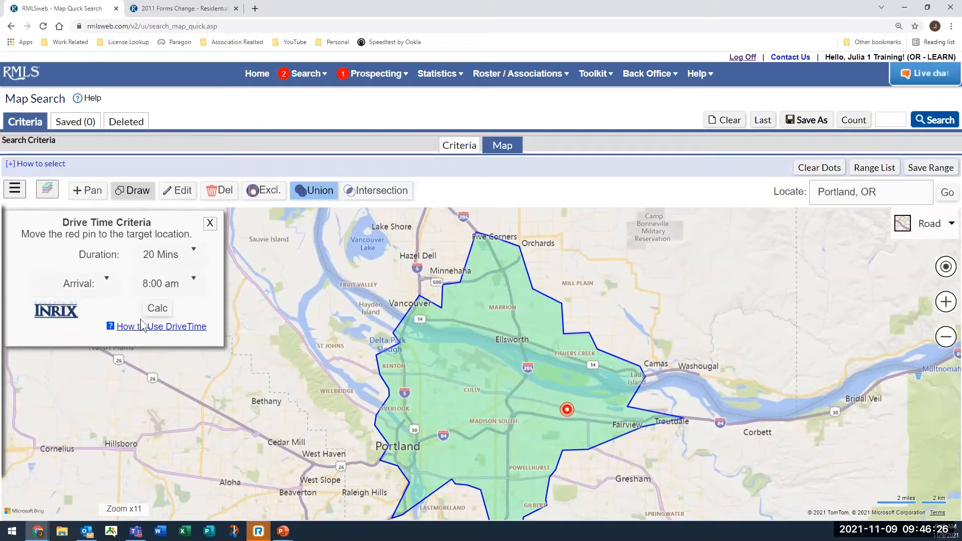
click(157, 309)
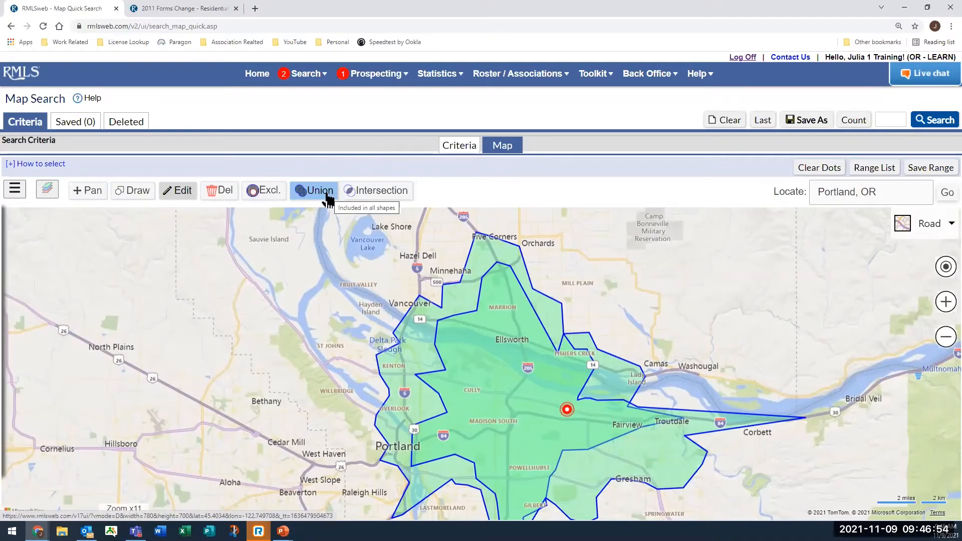
click(365, 194)
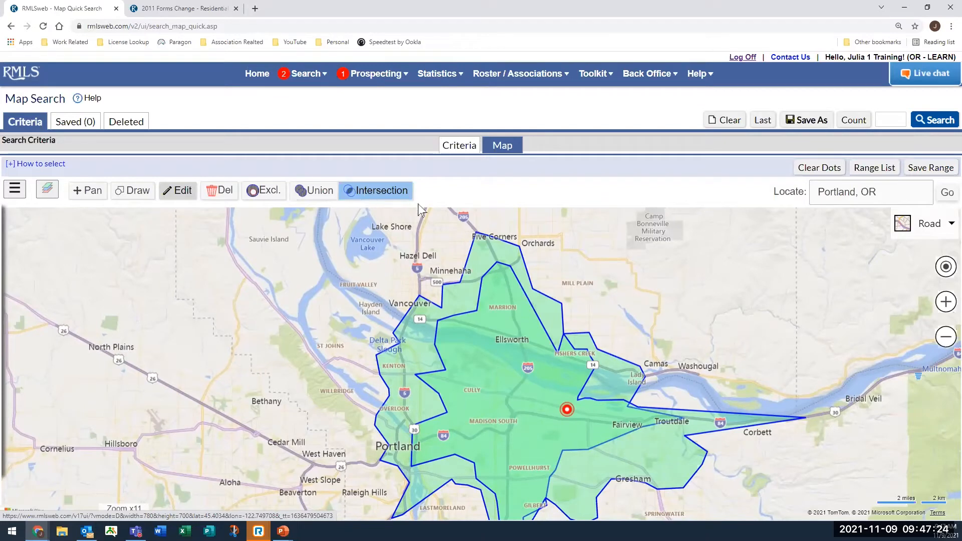
Delete both drive-time search areas from the map.
click(512, 398)
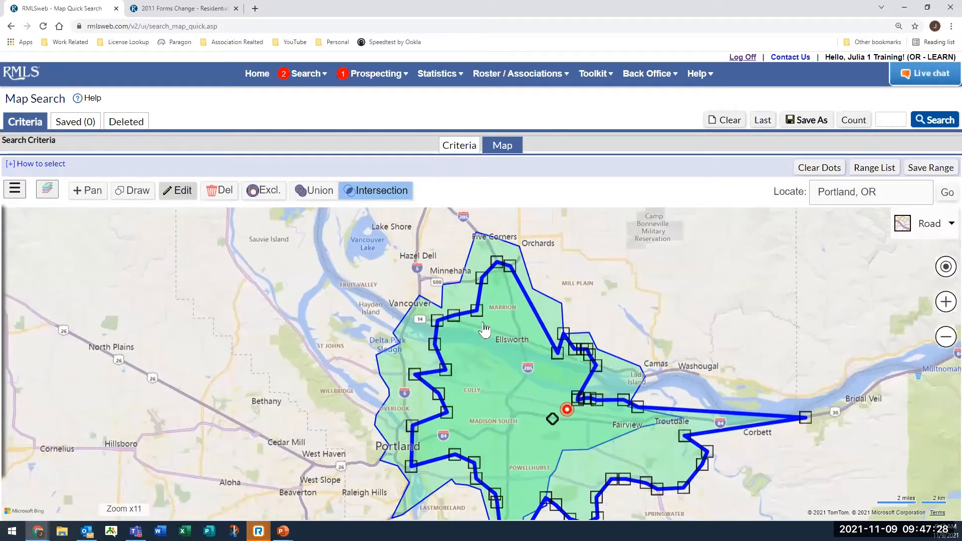
click(422, 337)
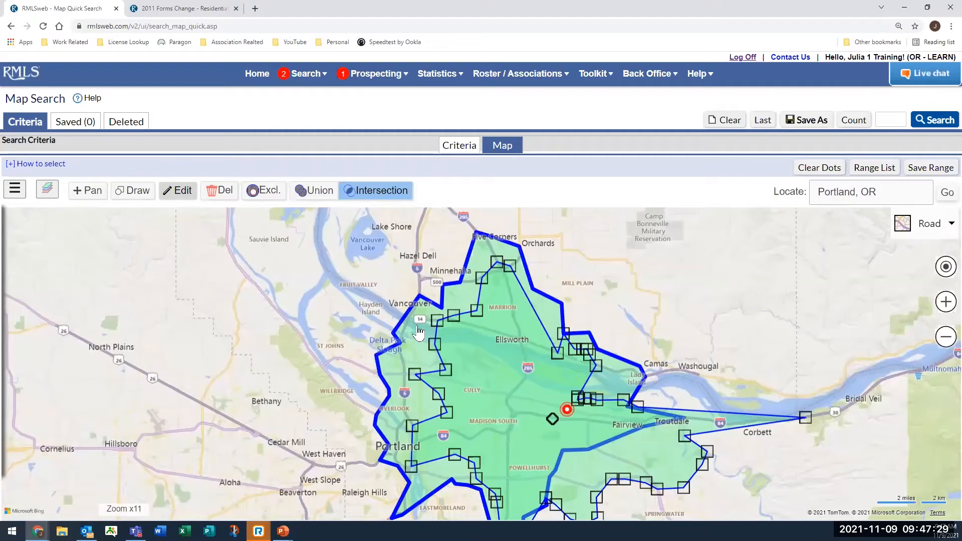
click(222, 196)
click(454, 350)
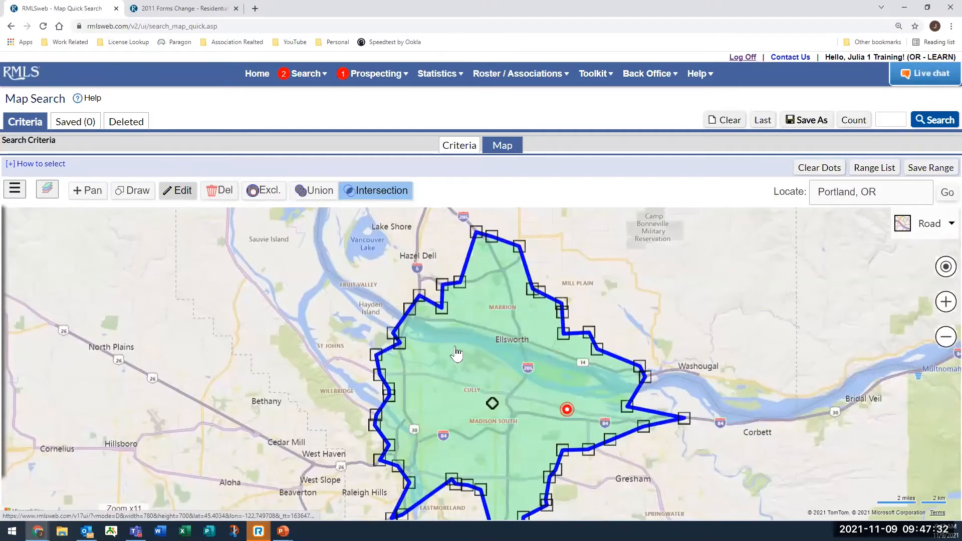
click(223, 196)
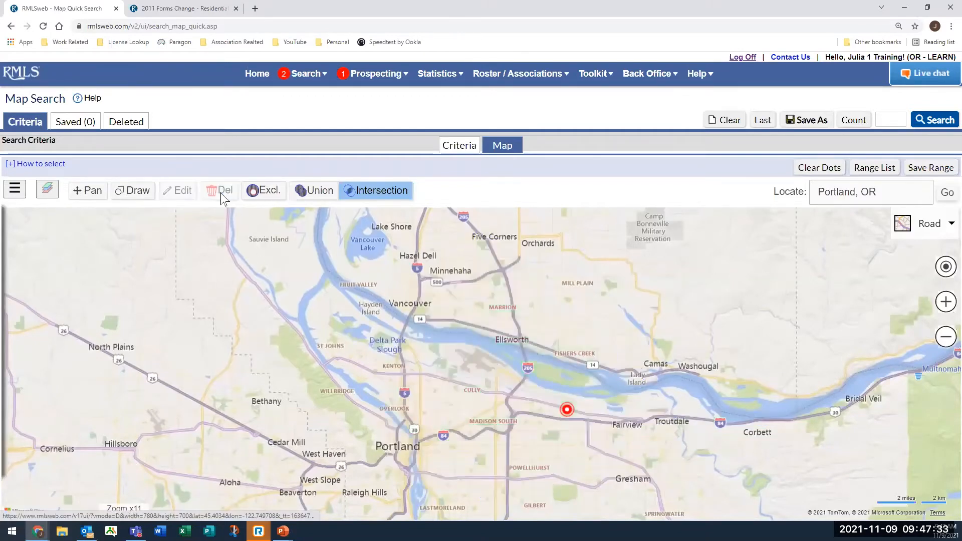
Draw by boundary using the Area layer, and select areas 141, 148 and 142.
click(134, 191)
click(132, 271)
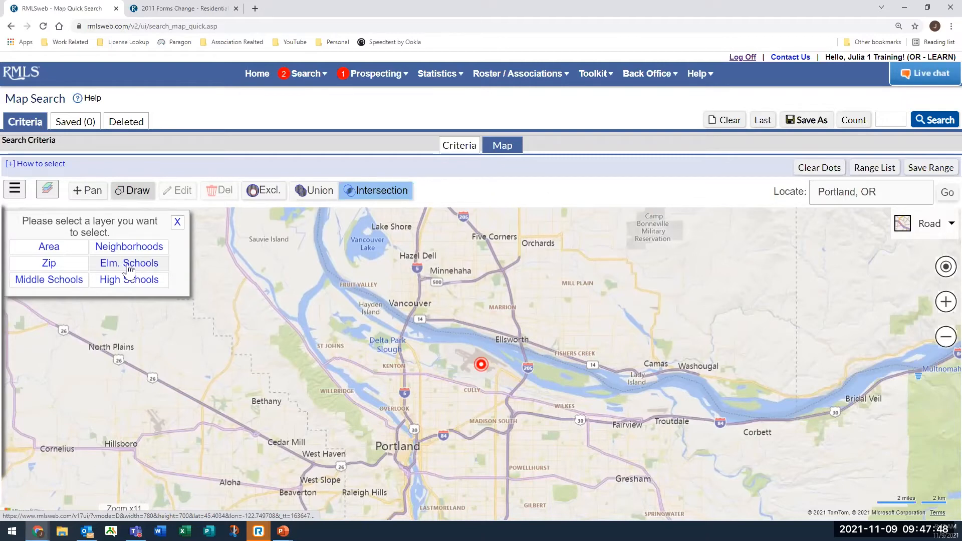
click(42, 249)
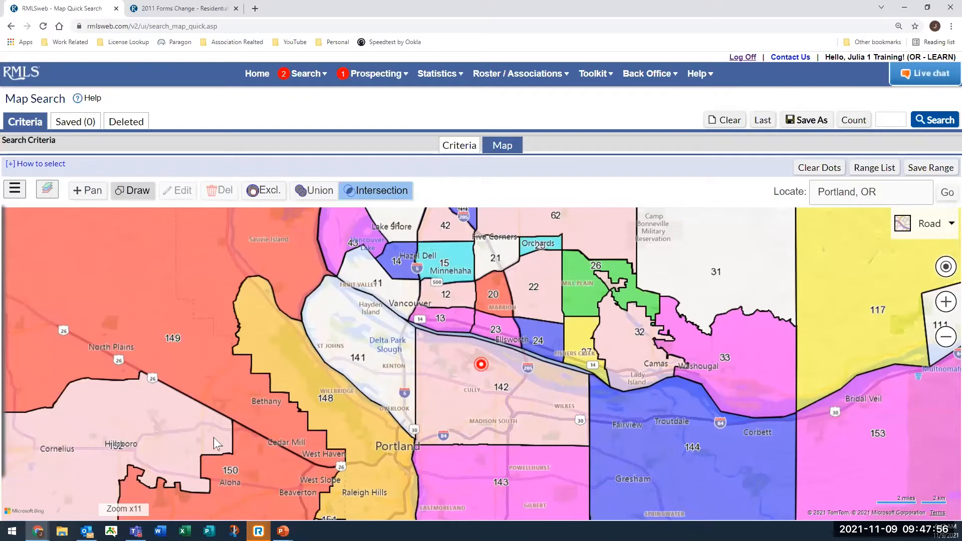
click(361, 345)
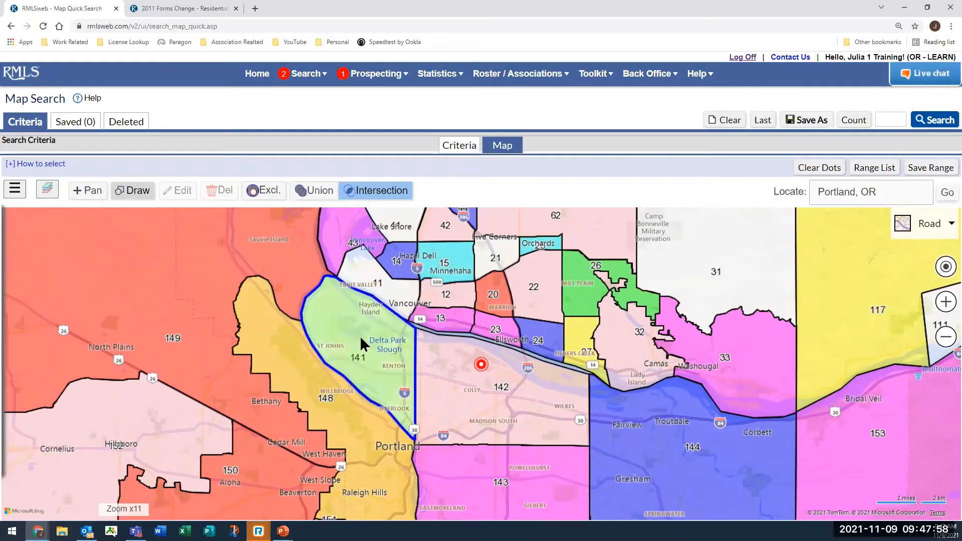
click(281, 382)
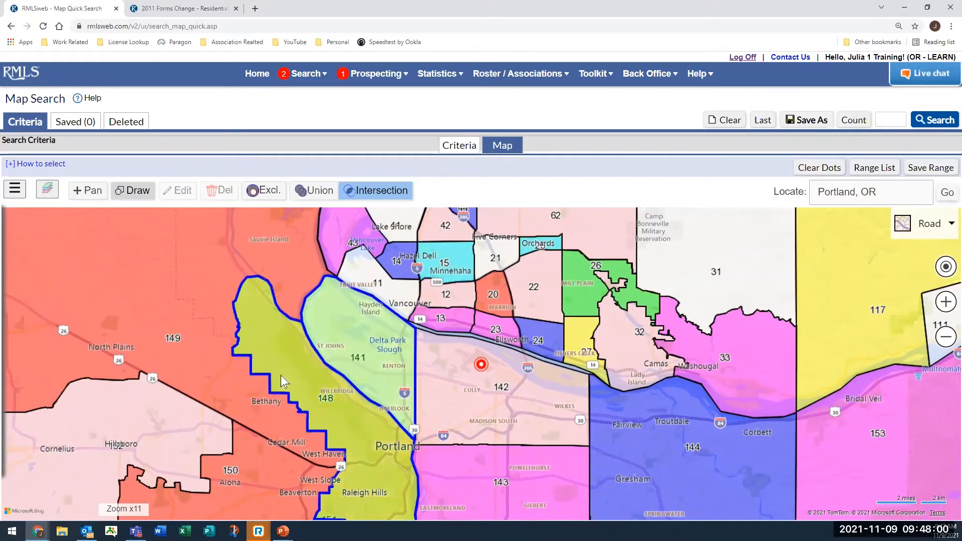
click(445, 390)
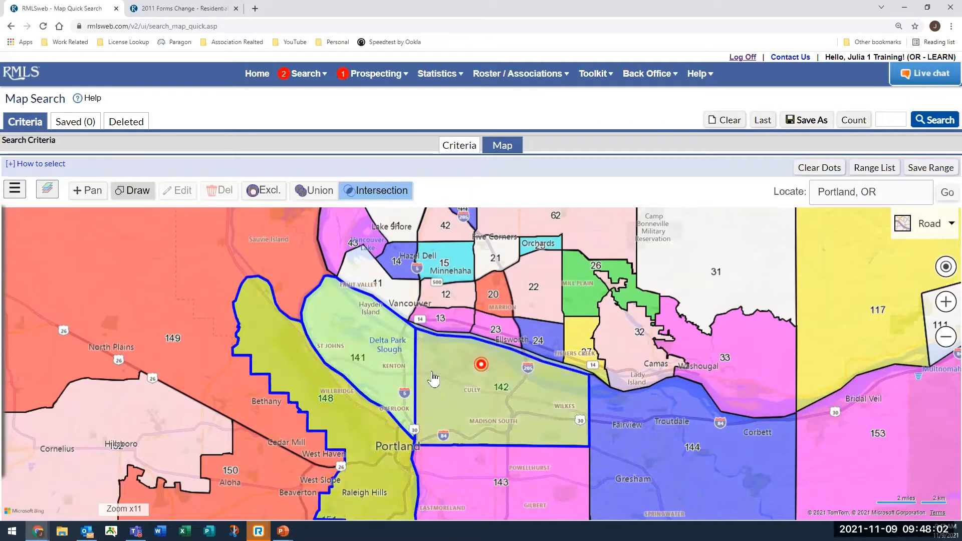
Deselect areas 142, 141 and 148 on the boundary map.
click(433, 380)
click(390, 371)
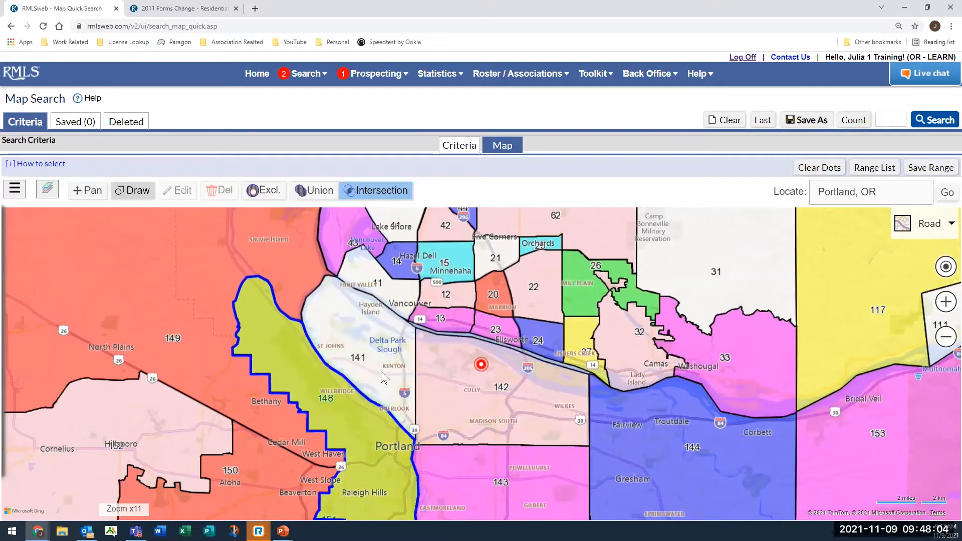
click(352, 437)
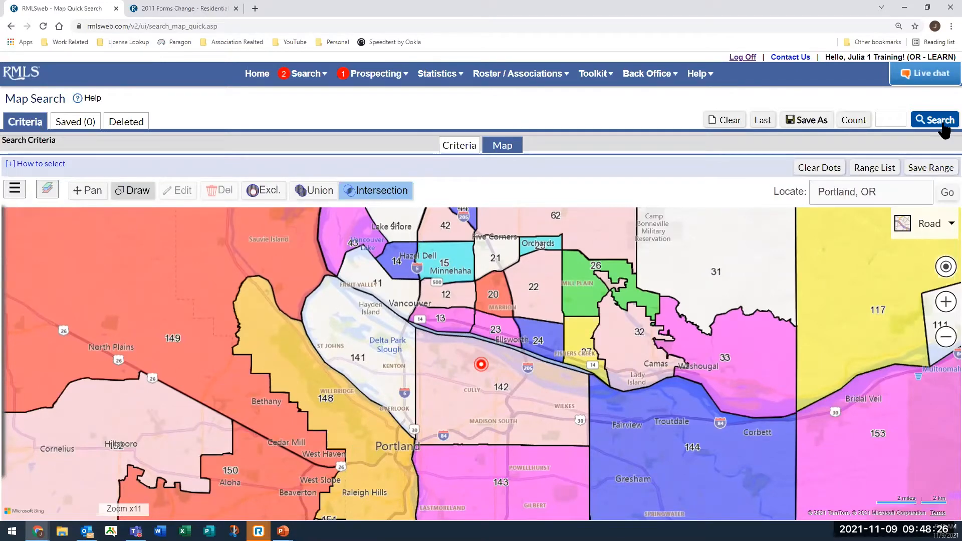
Draw by boundary using the Zip layer, and switch the boundary layer to High Schools.
drag(888, 192, 809, 192)
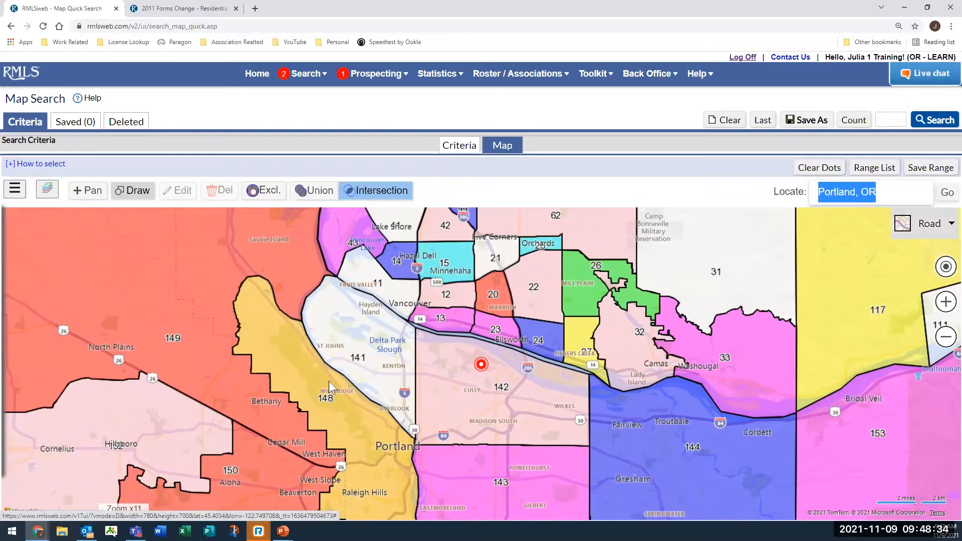
click(146, 190)
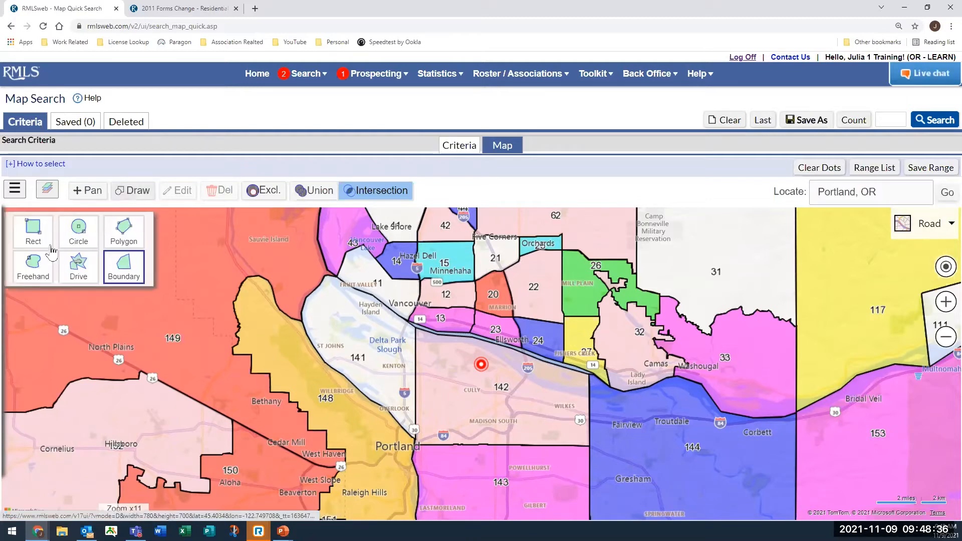
click(112, 277)
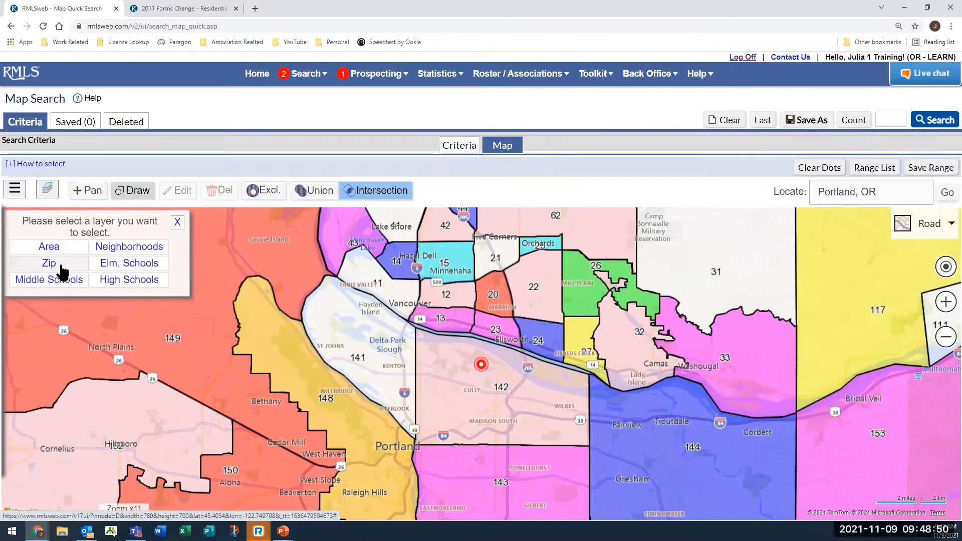
click(61, 267)
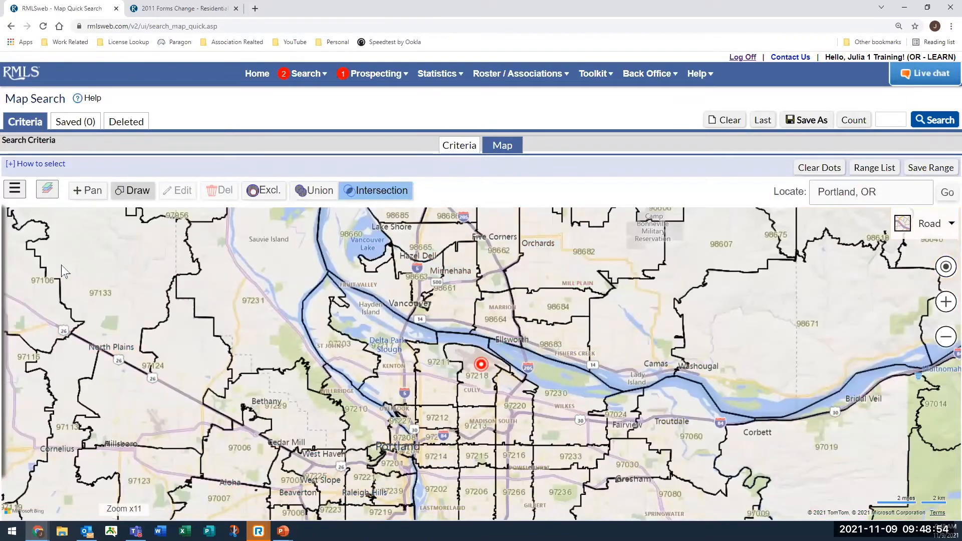
click(124, 194)
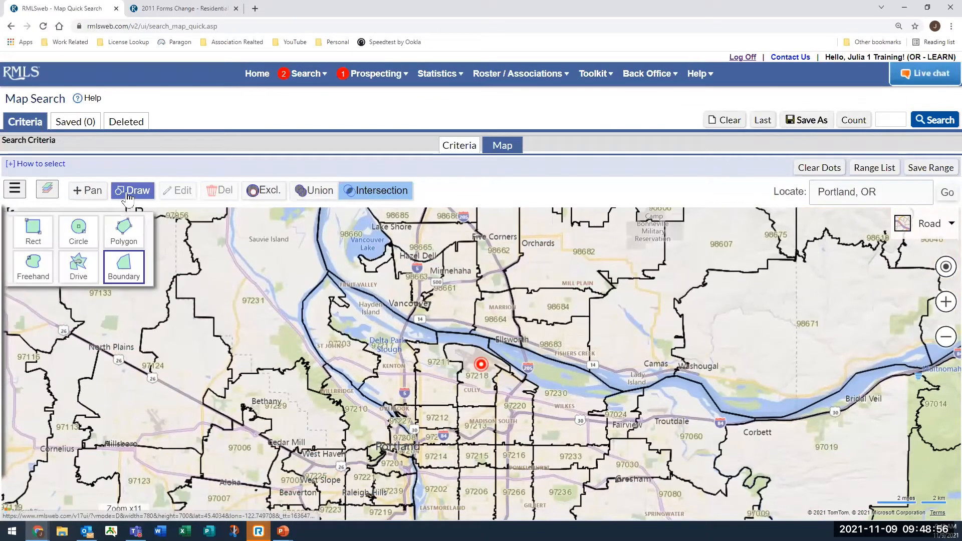
click(119, 273)
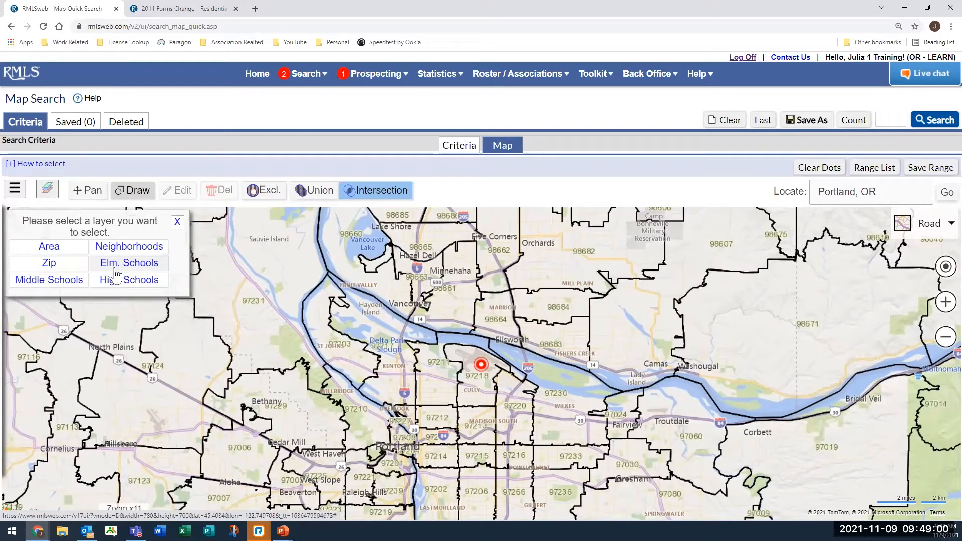
click(149, 285)
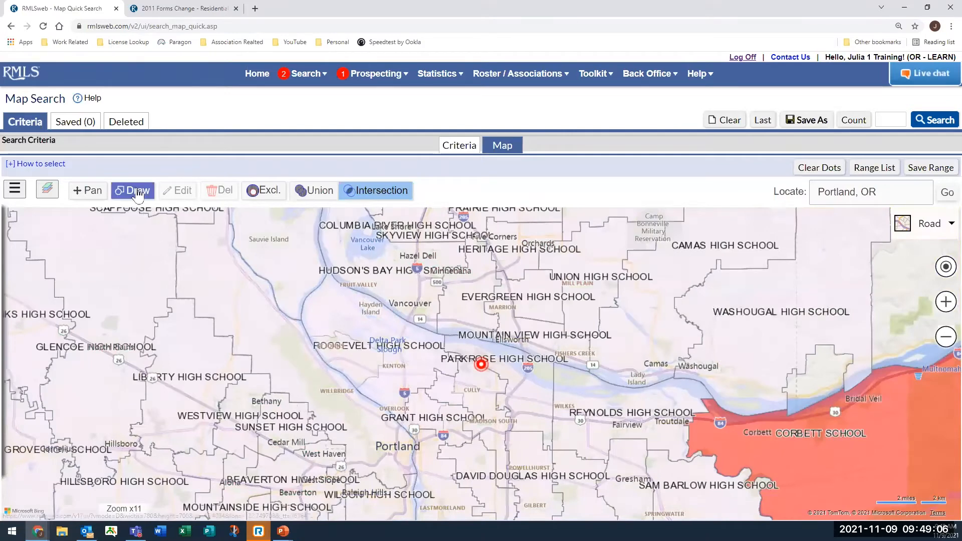
Draw by boundary using the Neighborhoods layer, and select Portland International Airport, Cully, Sunderland and Concordia.
click(137, 194)
click(126, 273)
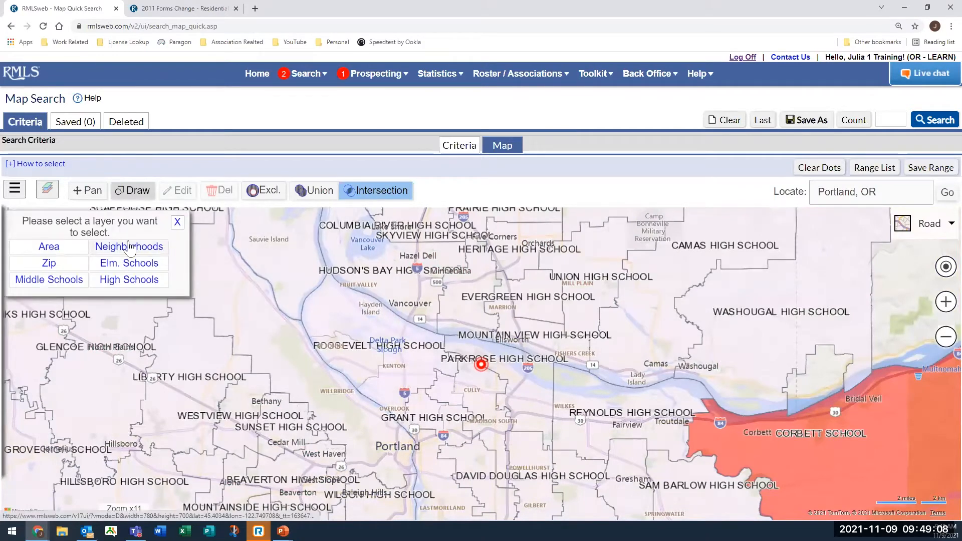
click(129, 246)
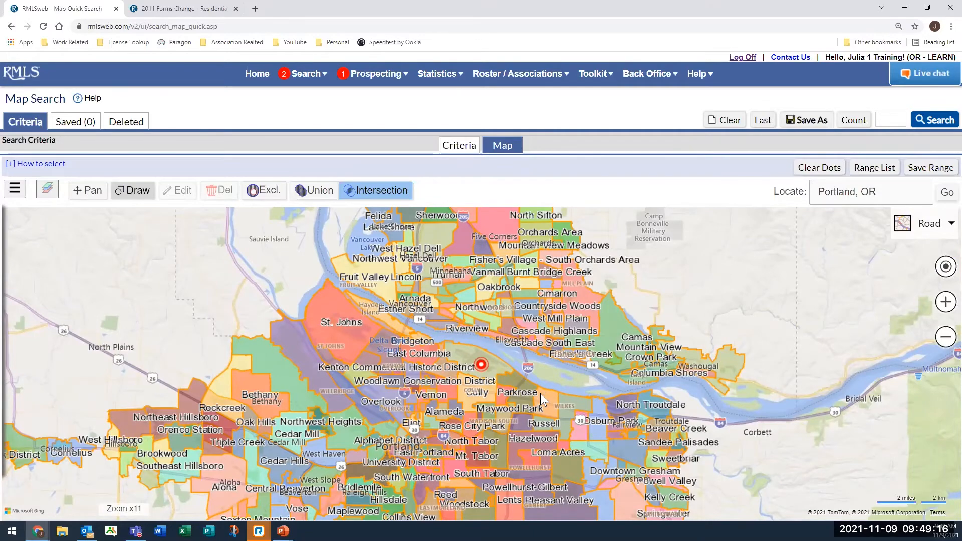
scroll(540, 392, up, 1)
scroll(485, 404, up, 1)
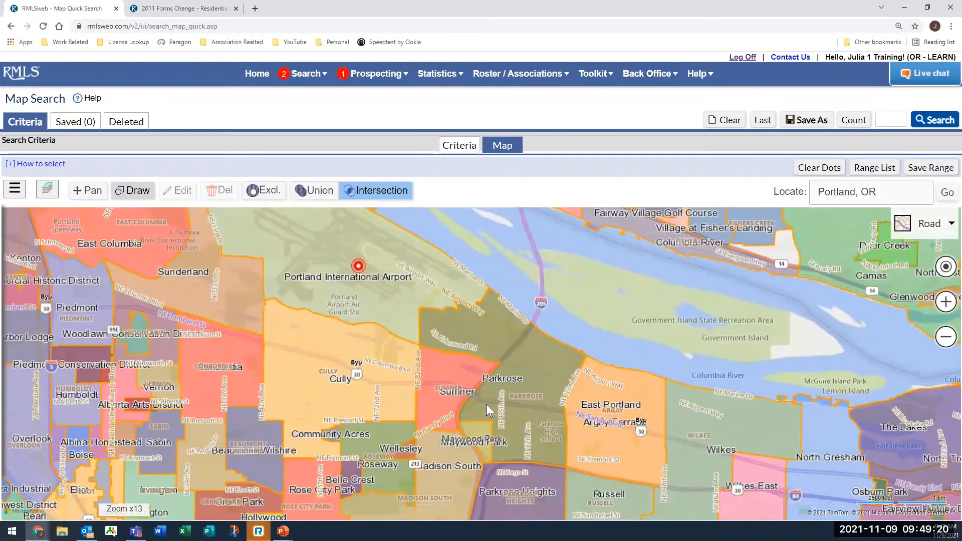
scroll(486, 404, down, 2)
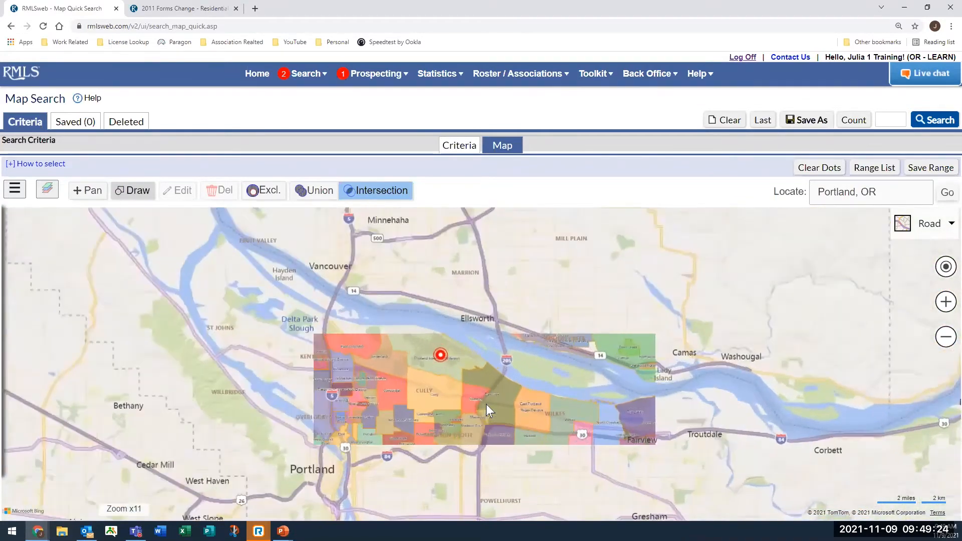
scroll(486, 404, up, 1)
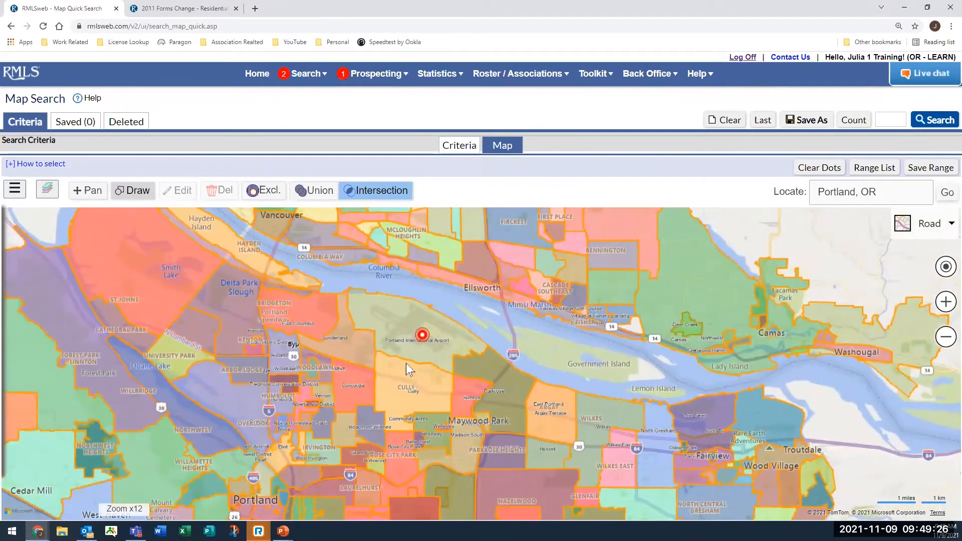
click(387, 338)
click(394, 379)
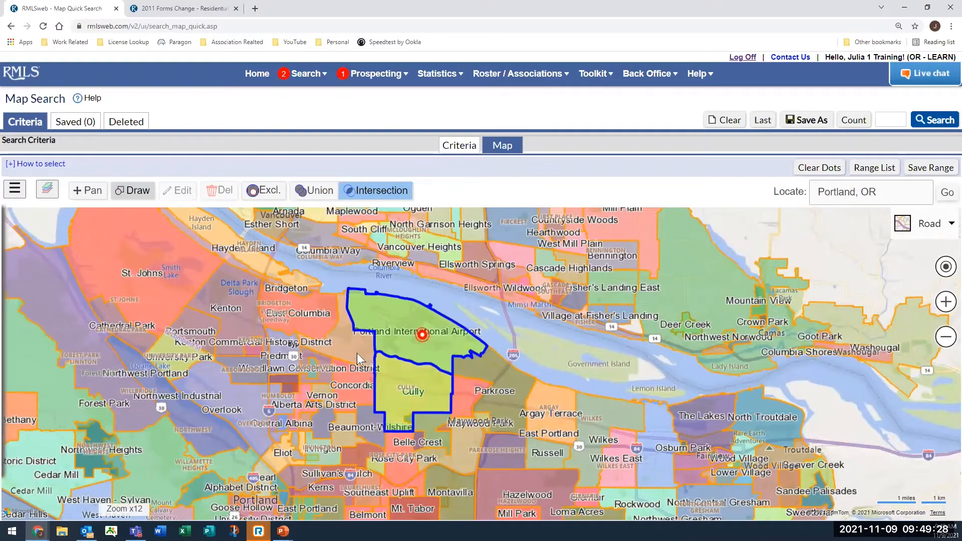
click(360, 359)
click(343, 391)
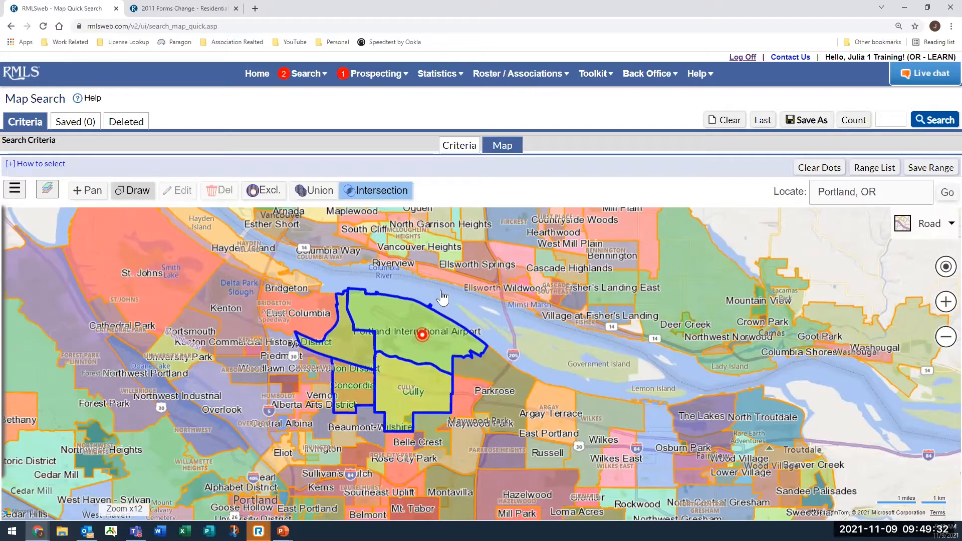
Set the price range in the map search criteria to 500 to 750 thousand dollars.
click(451, 148)
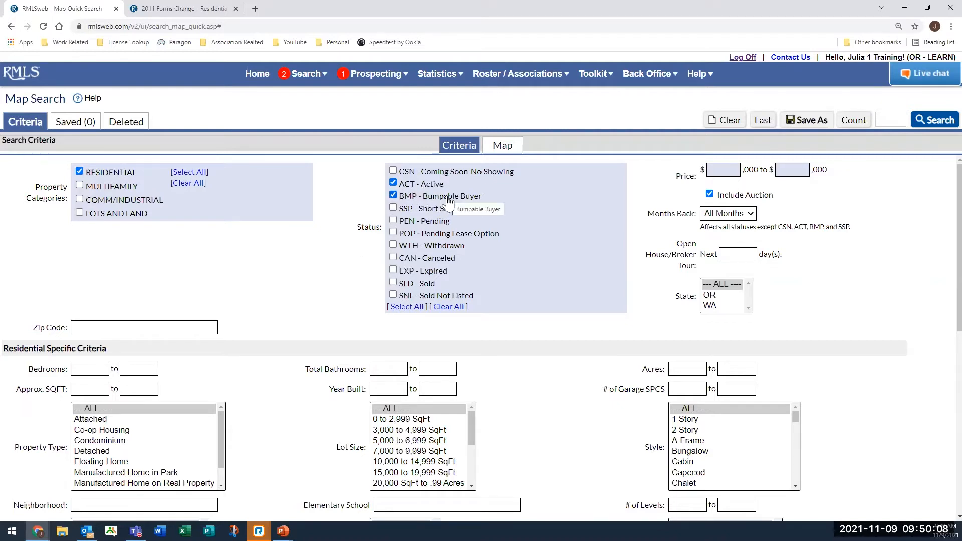
click(726, 167)
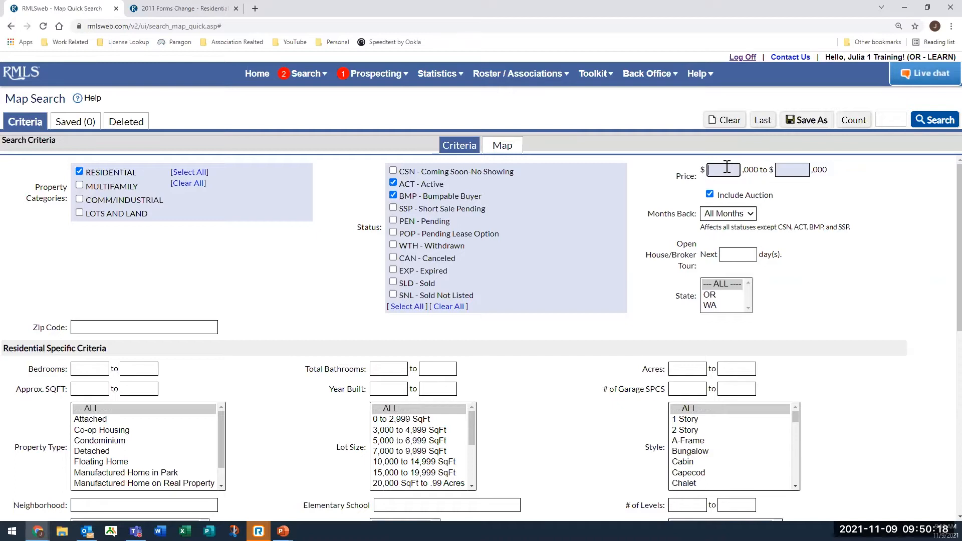
text(500)
key(Tab)
text(7501)
key(BackSpace)
key(Tab)
Review the remaining residential search criteria, and count the matching listings.
scroll(659, 276, down, 1)
scroll(659, 276, down, 4)
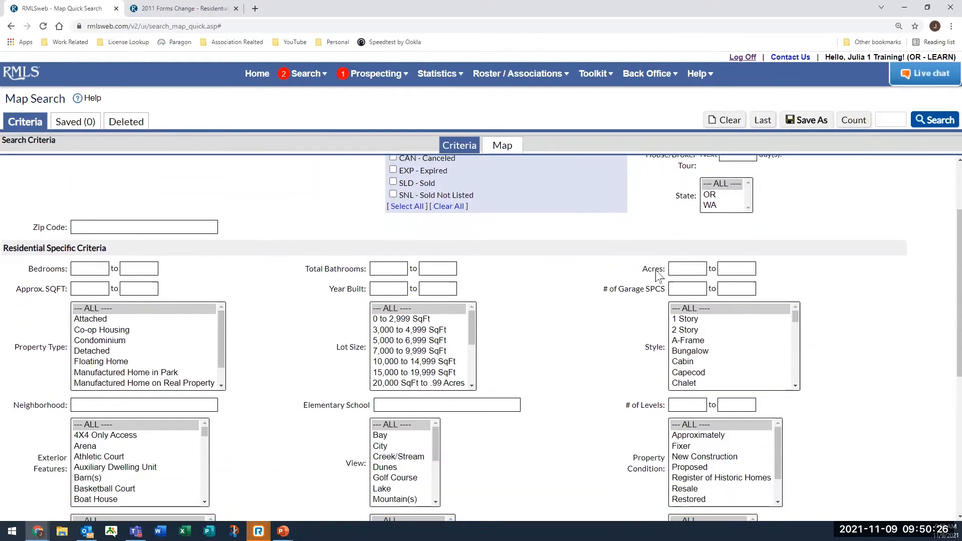
scroll(656, 271, down, 4)
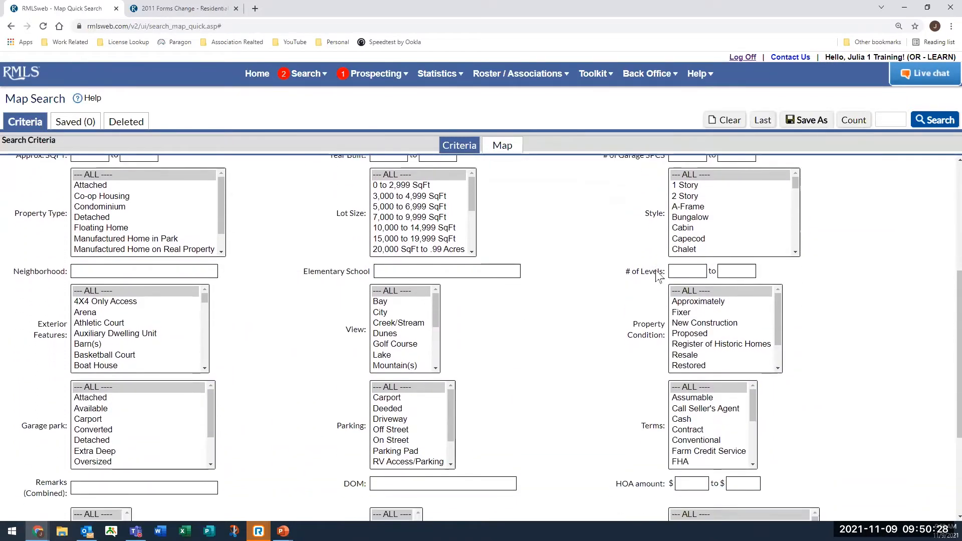
scroll(635, 301, down, 3)
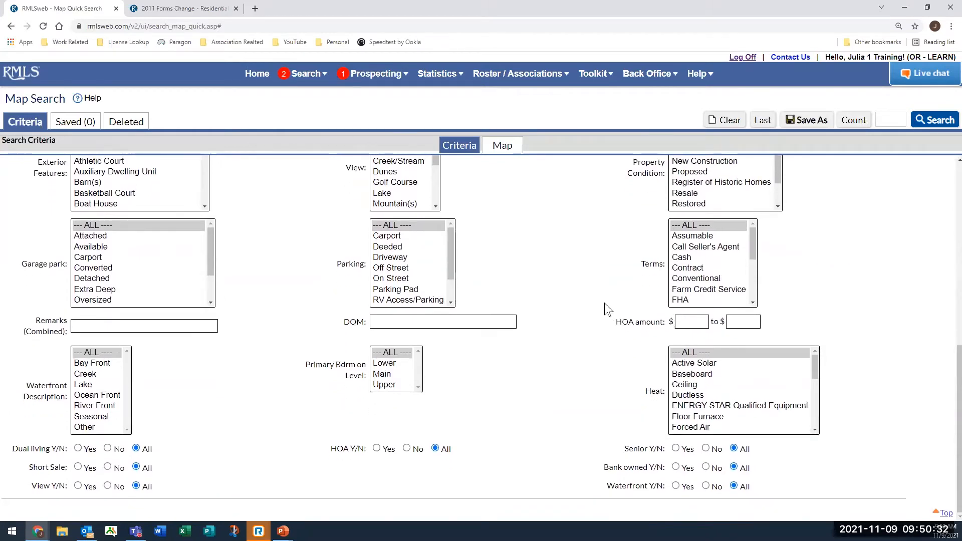
scroll(576, 316, up, 8)
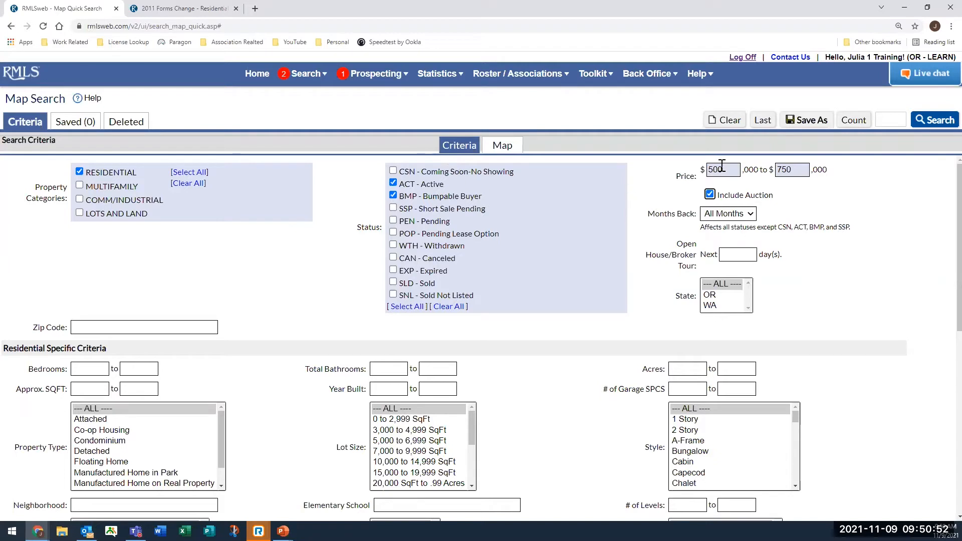
click(861, 129)
Set the price range to 100 to 1000 thousand dollars, and count the matching listings again.
click(703, 170)
double_click(703, 170)
text(1)
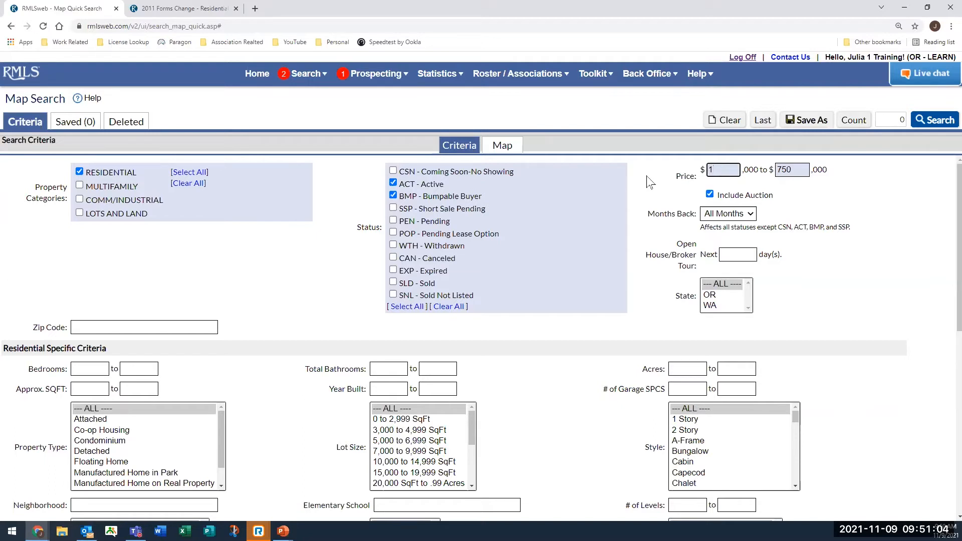
text(00)
key(Tab)
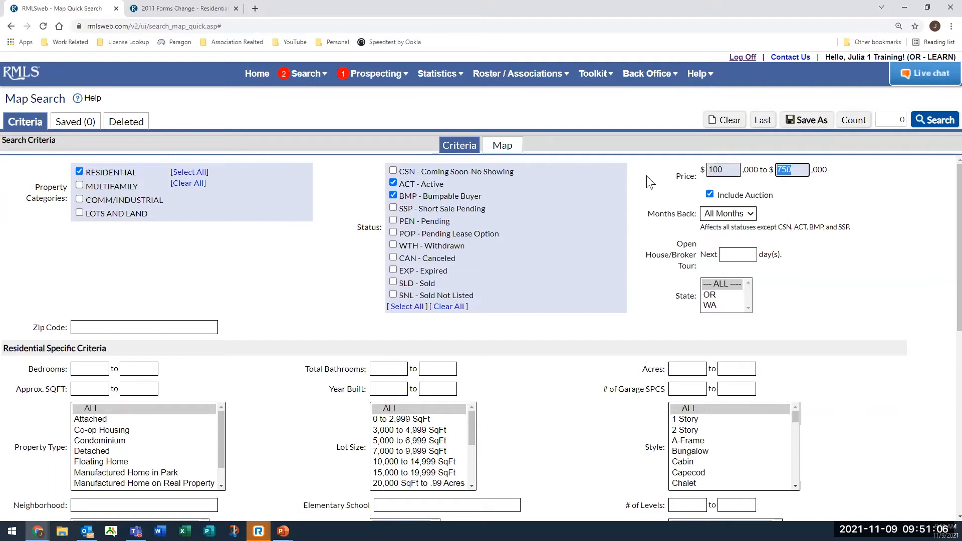
text(1000)
click(856, 124)
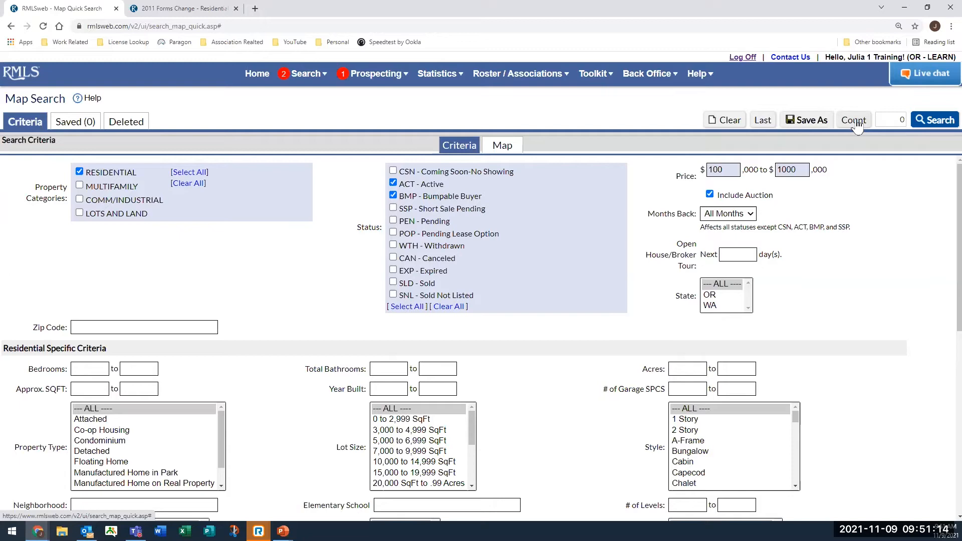
scroll(547, 402, down, 3)
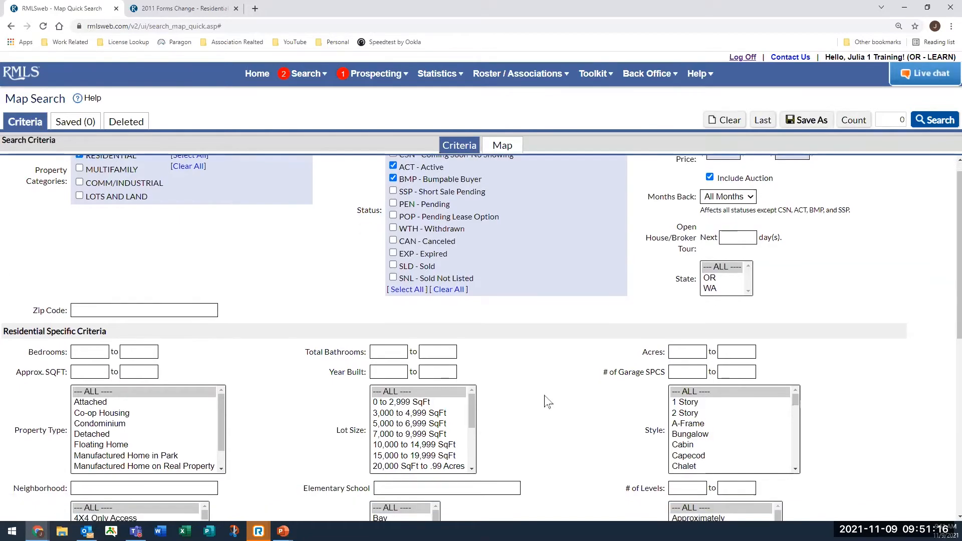
scroll(548, 401, down, 6)
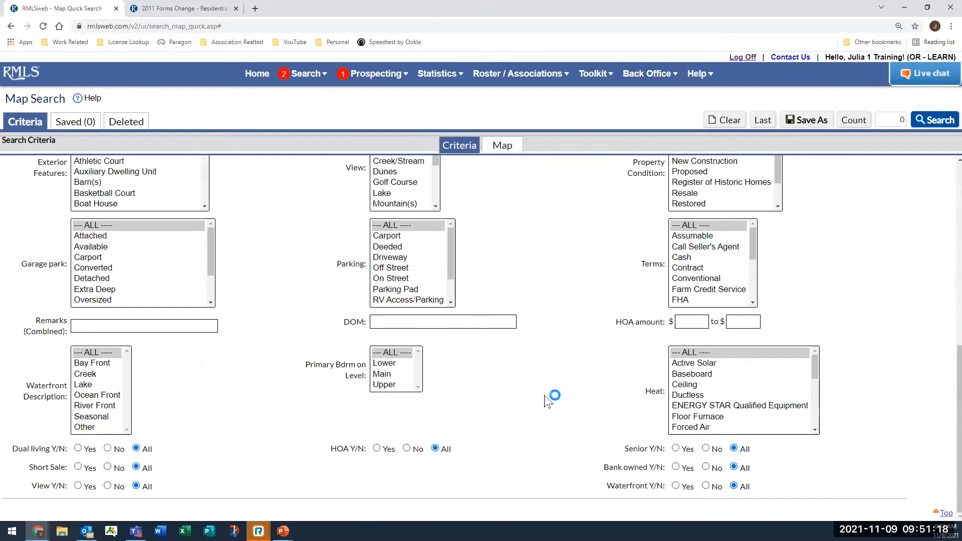
scroll(547, 402, up, 10)
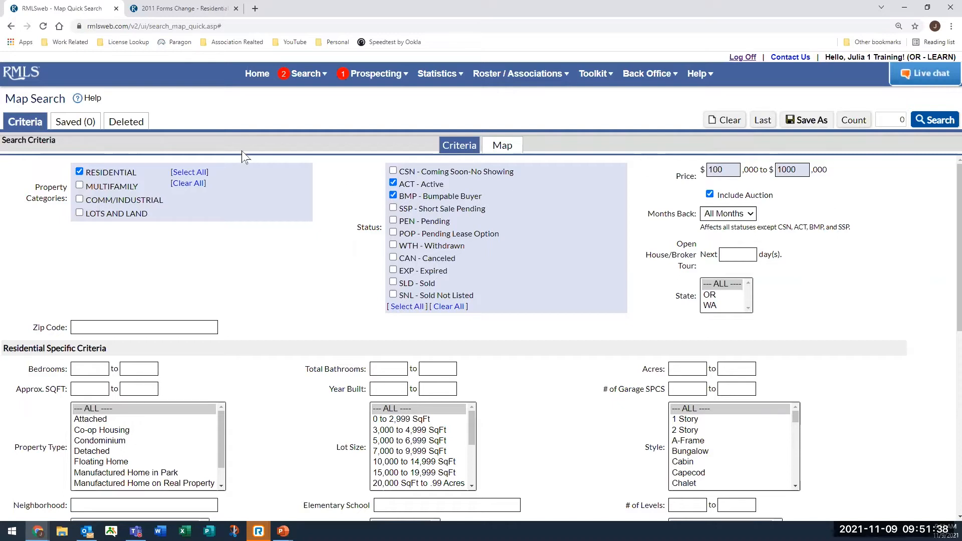
Open the Advanced MLS search and clear its previous criteria.
click(293, 80)
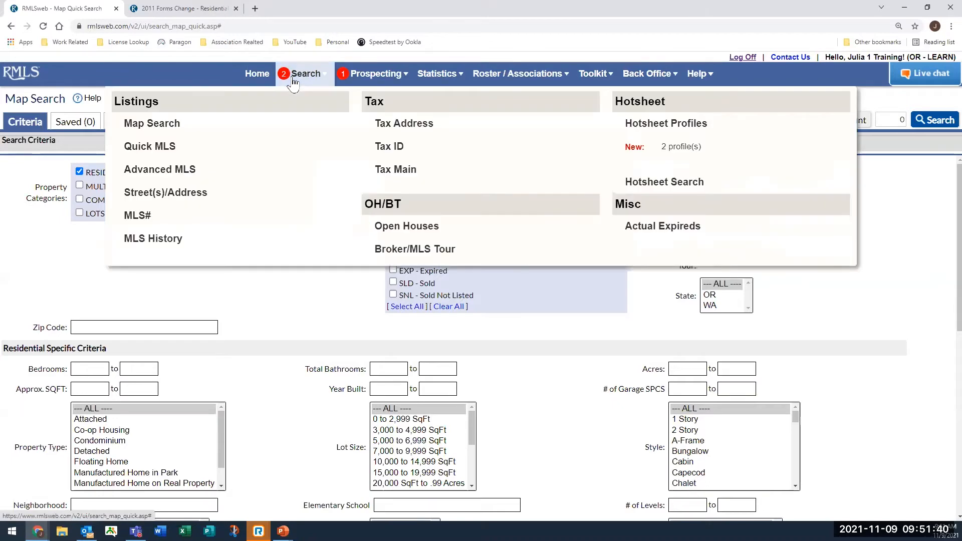
click(152, 170)
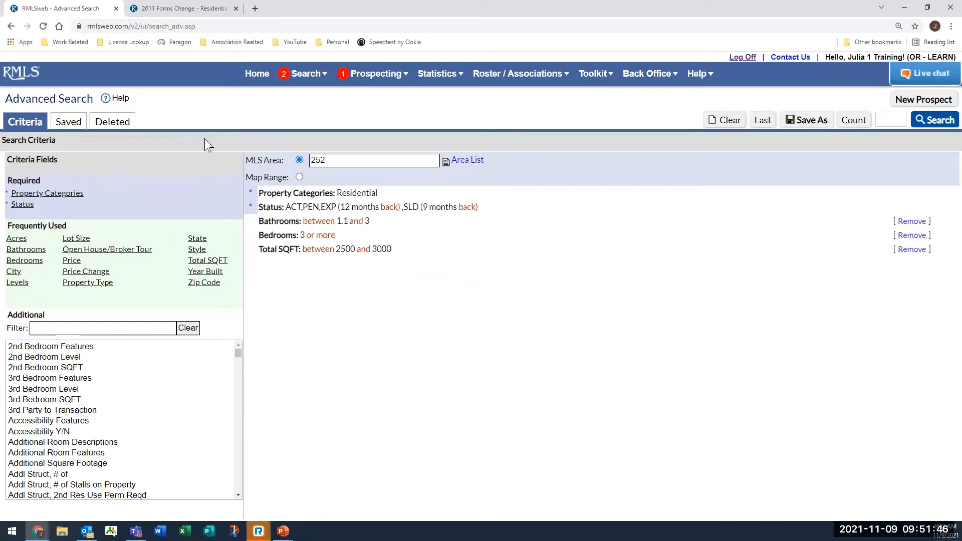
click(719, 123)
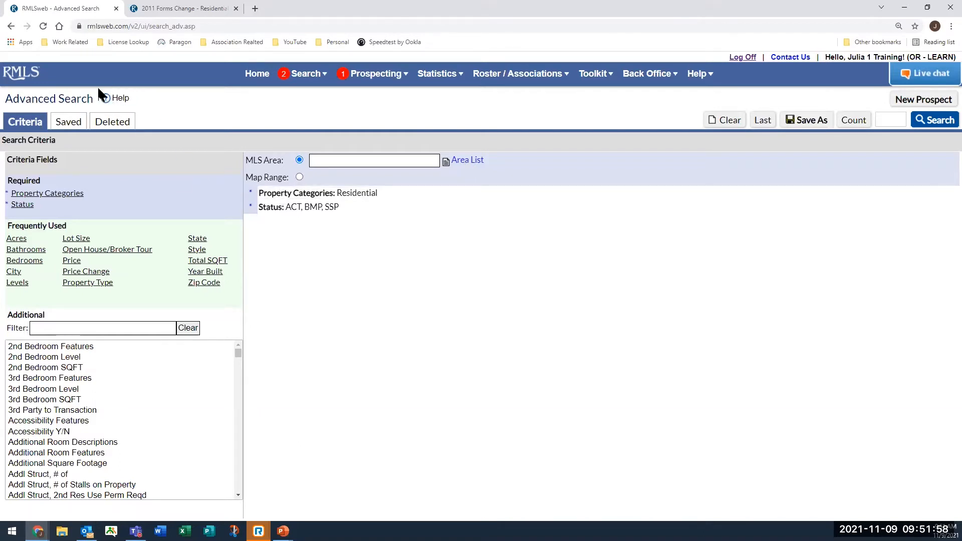
Examine the area map and boundaries tutorial document for Douglas and Coos Counties, Oregon, and close it.
click(122, 102)
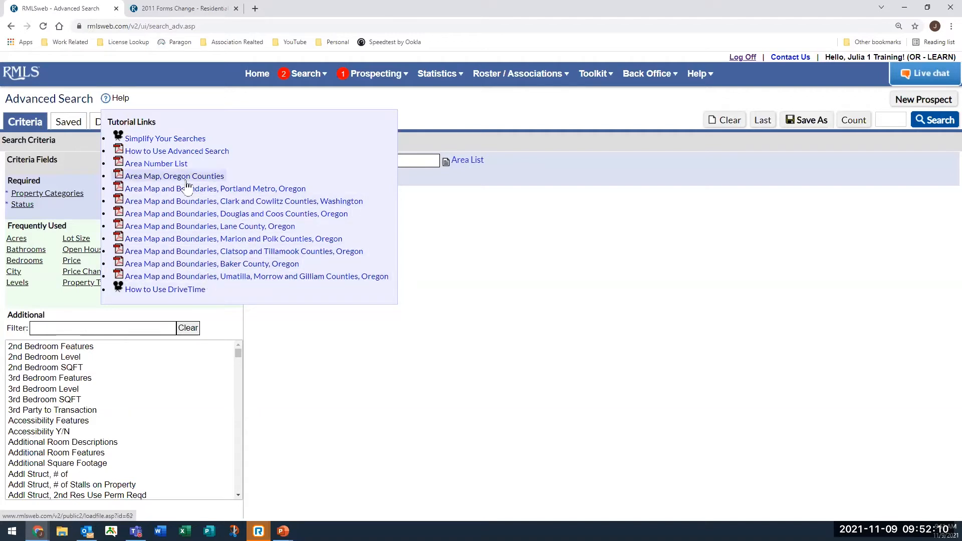
click(205, 216)
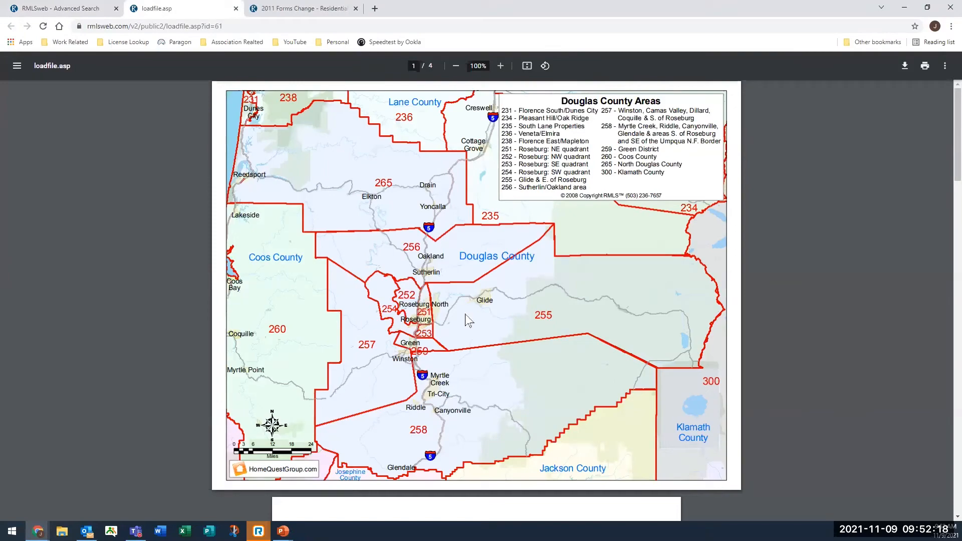
scroll(763, 293, down, 3)
scroll(763, 291, down, 12)
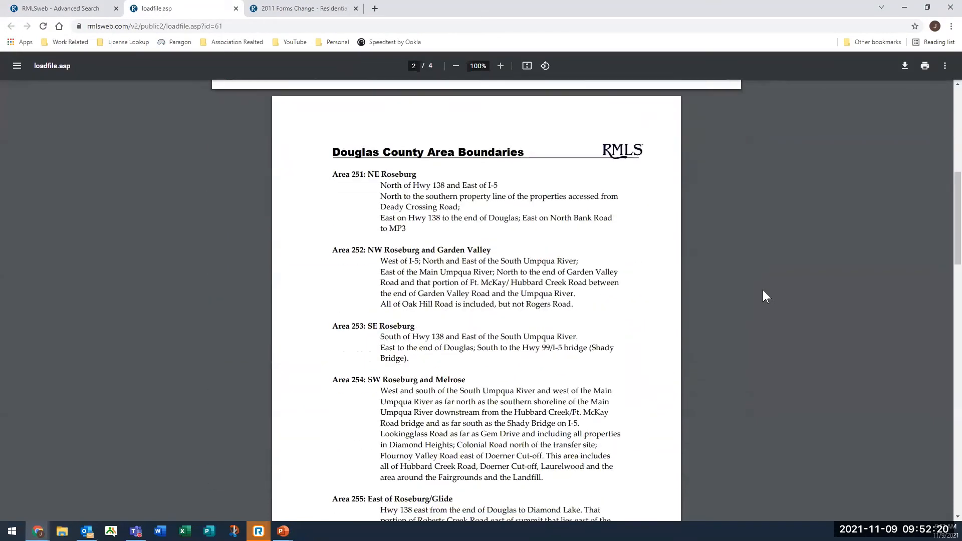
scroll(763, 291, down, 3)
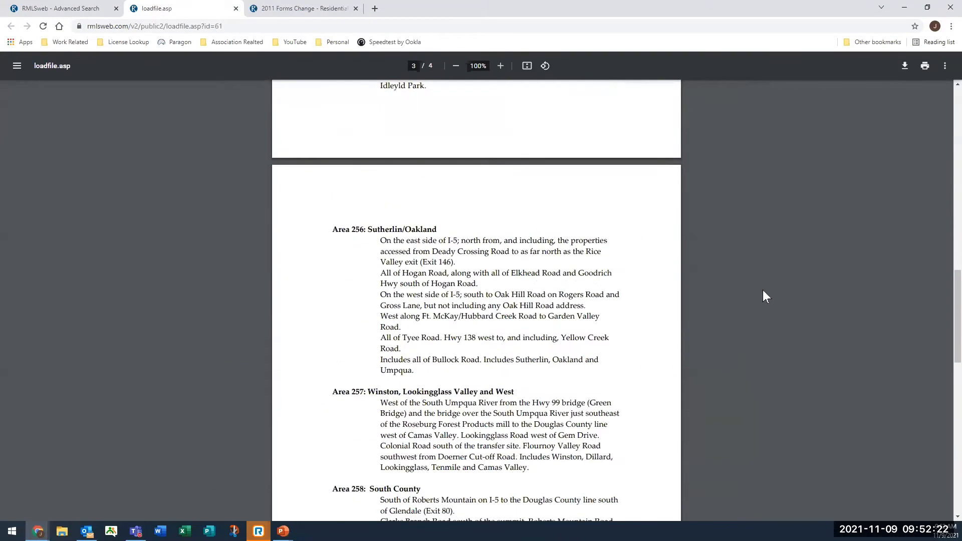
scroll(763, 290, up, 5)
scroll(762, 296, up, 12)
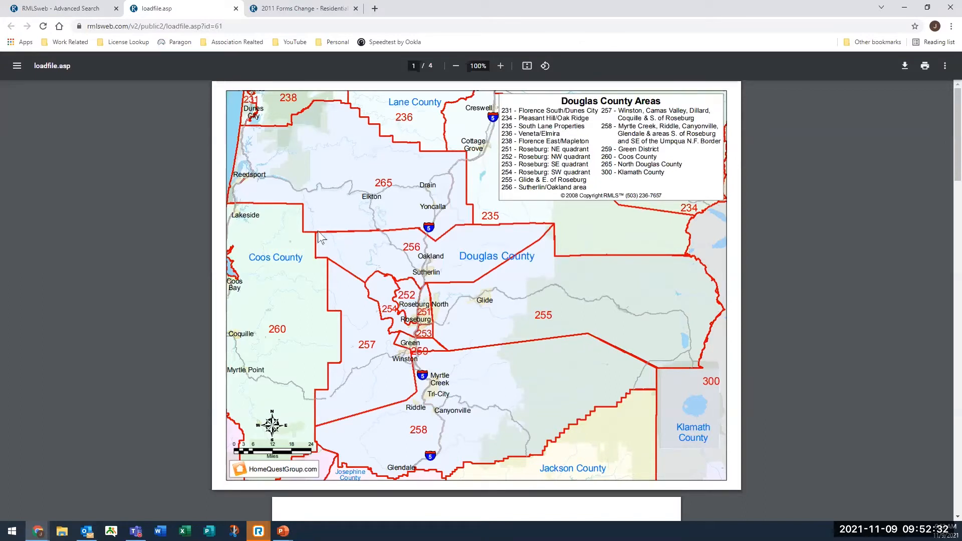
click(236, 9)
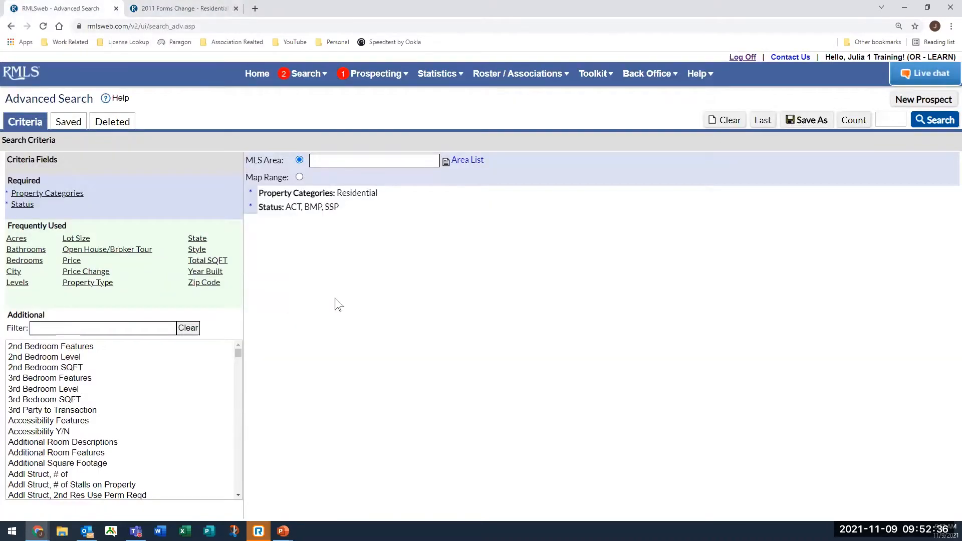
Switch the location criterion to map range, view its criteria fields, and switch back to MLS area.
click(300, 178)
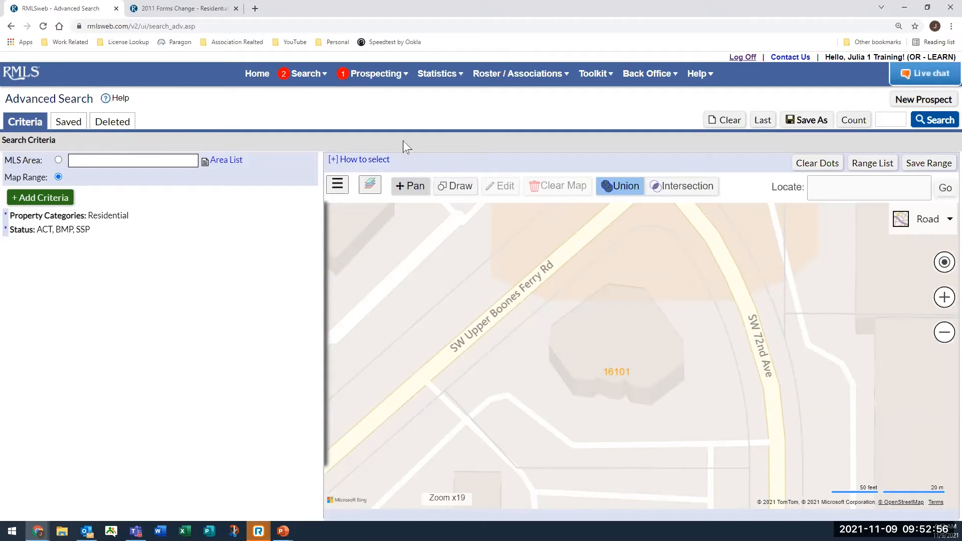
click(30, 200)
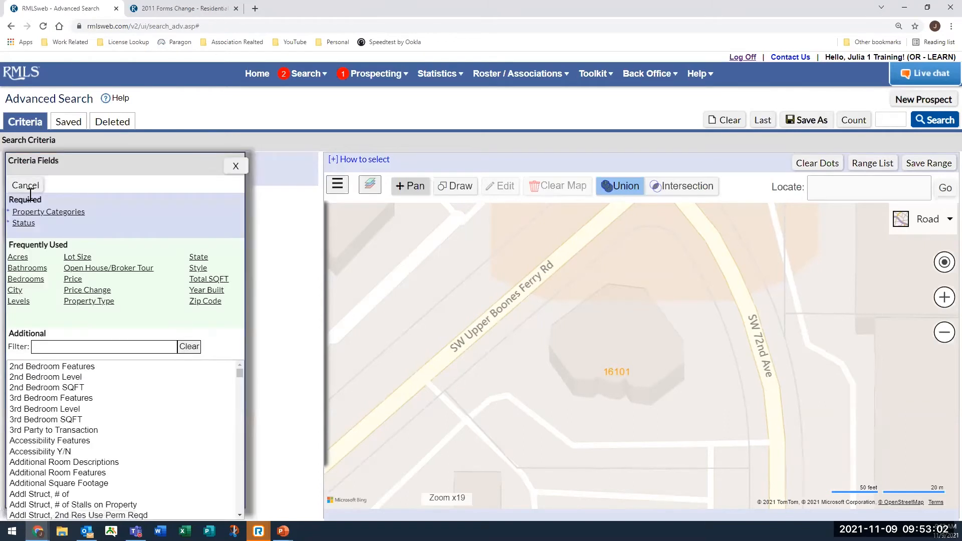
click(235, 166)
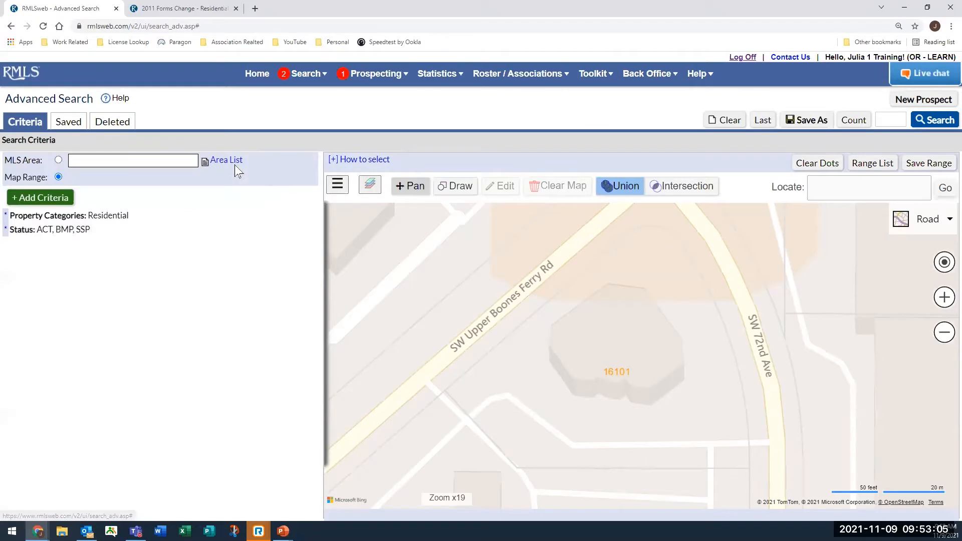
click(59, 160)
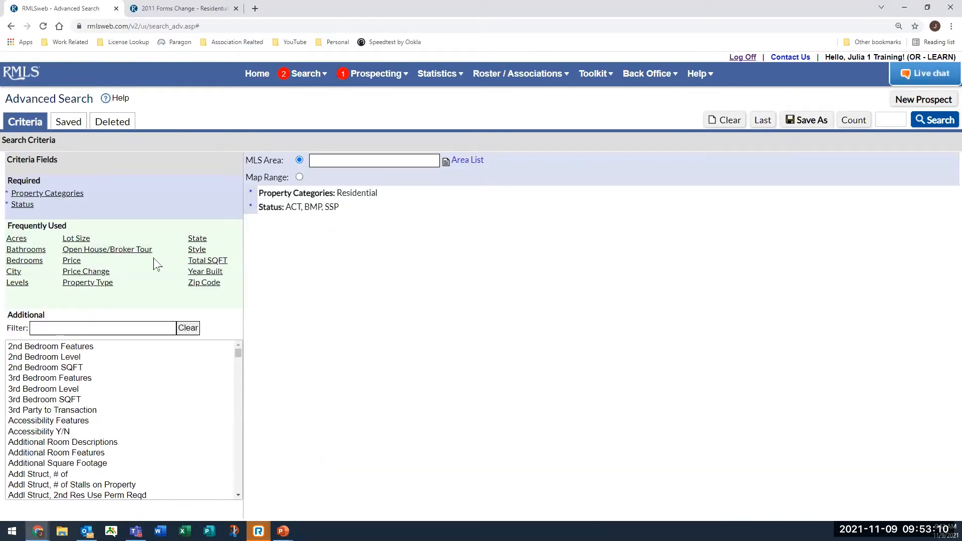
Set the MLS area to 252 and the minimum number of bedrooms to 3.
click(345, 159)
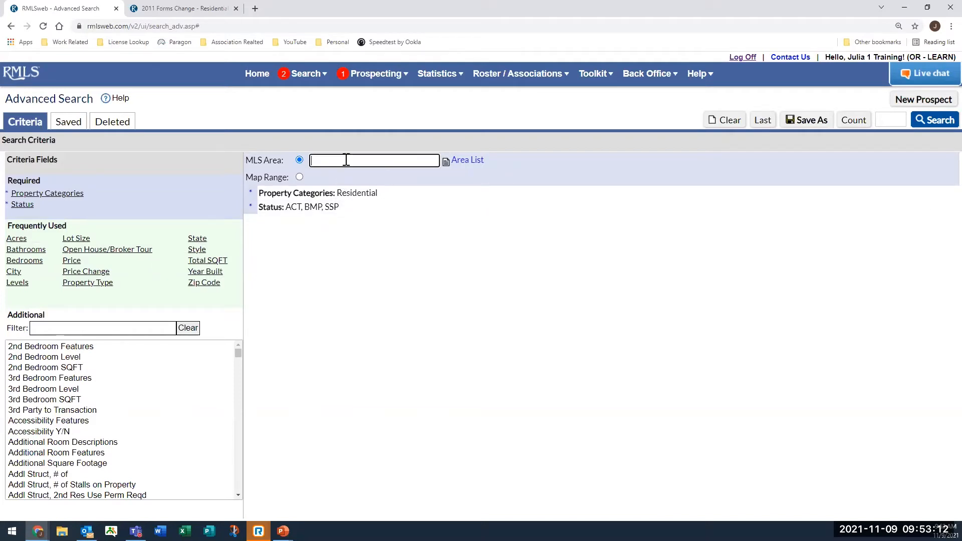
text(252)
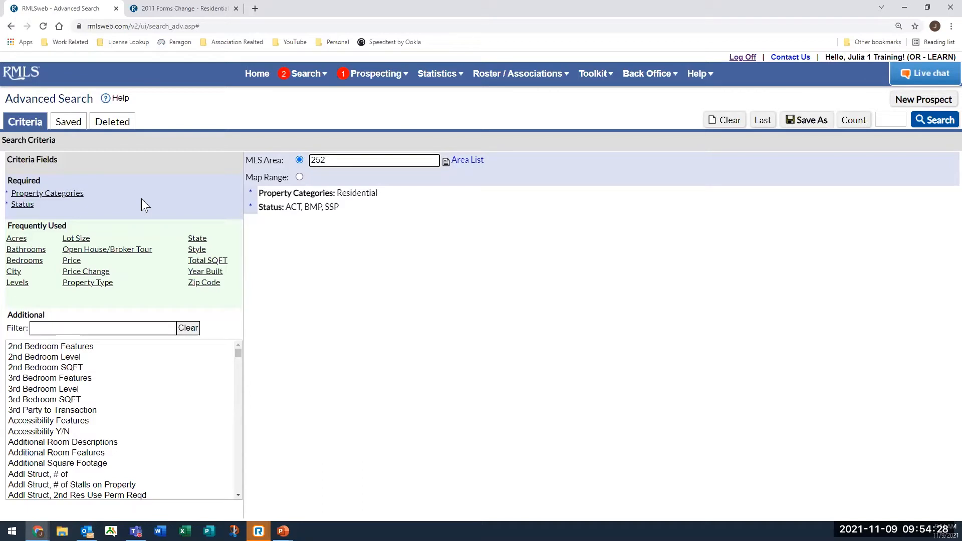
click(25, 261)
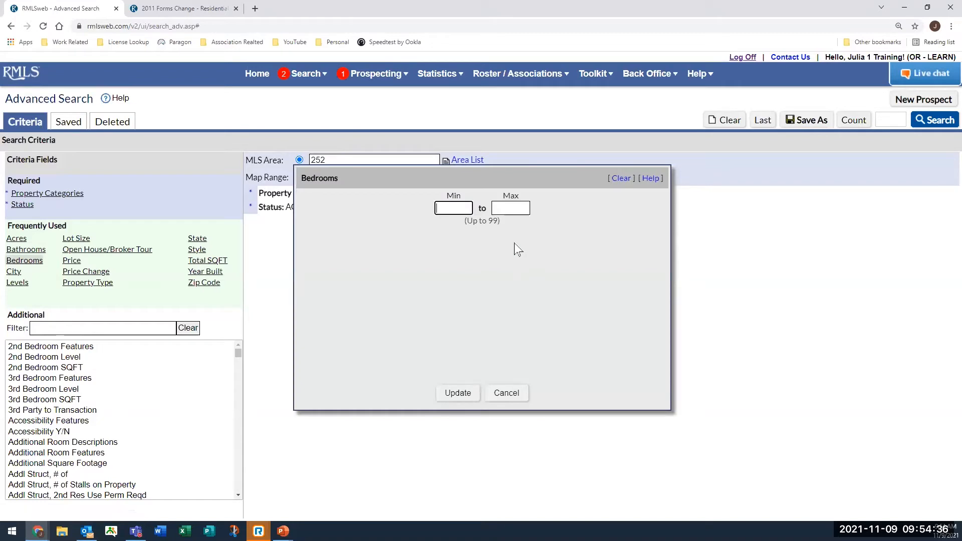
text(3)
click(458, 393)
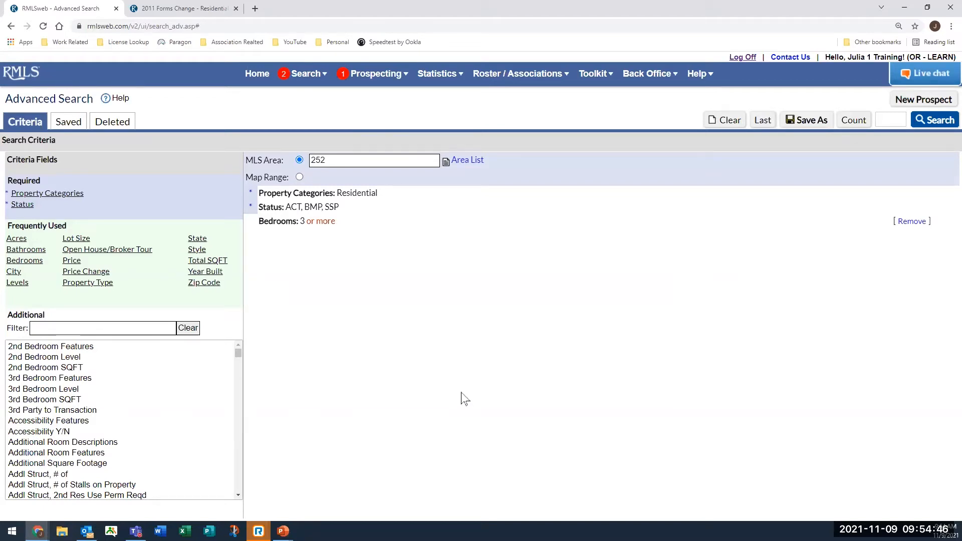
Add a bathrooms criterion from 1.1 to 3, and count the matching listings.
click(26, 249)
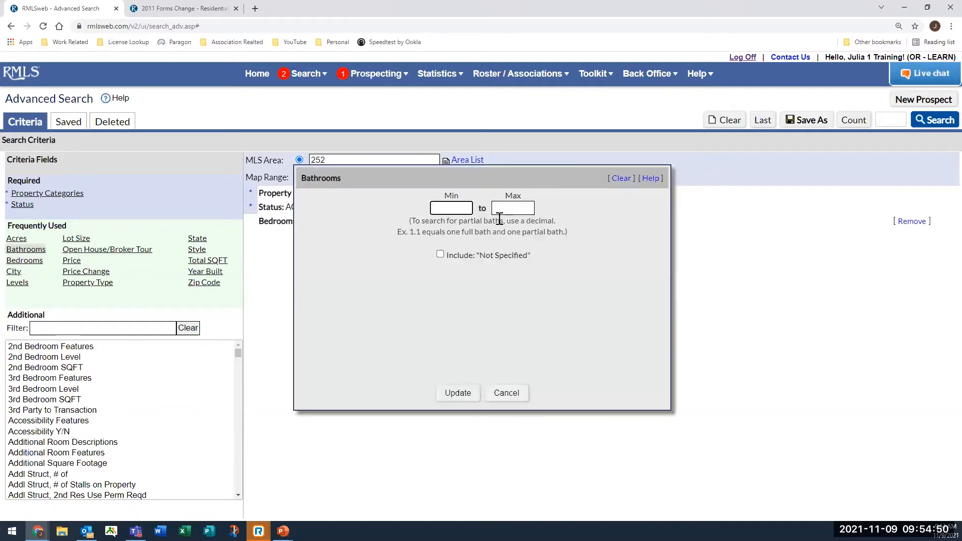
text(1.1)
key(Tab)
text(3)
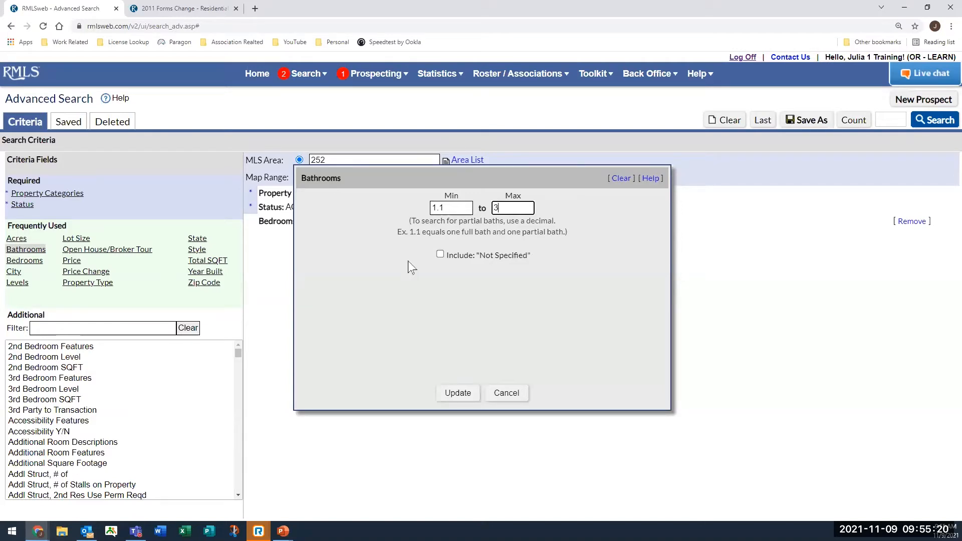
click(465, 207)
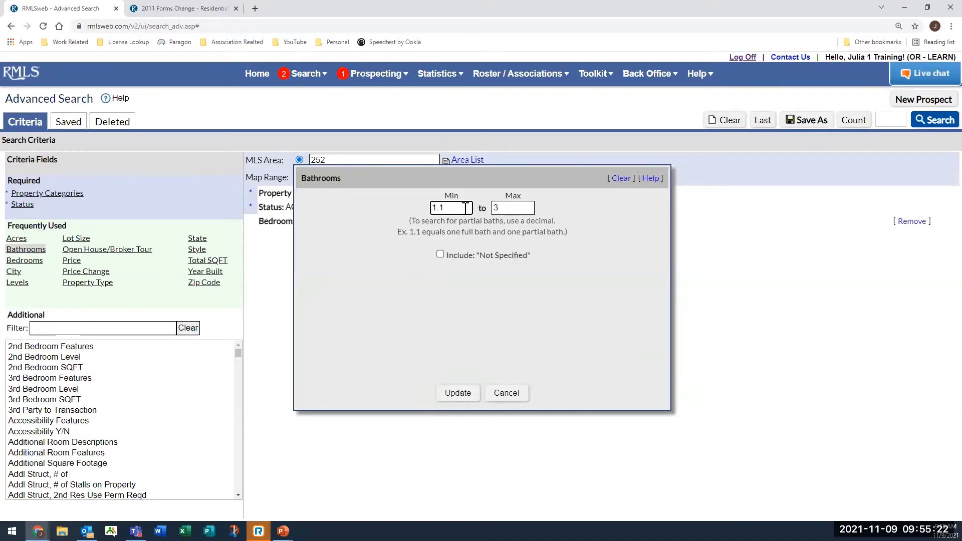
key(BackSpace)
text(5)
key(BackSpace)
text(.1)
click(464, 392)
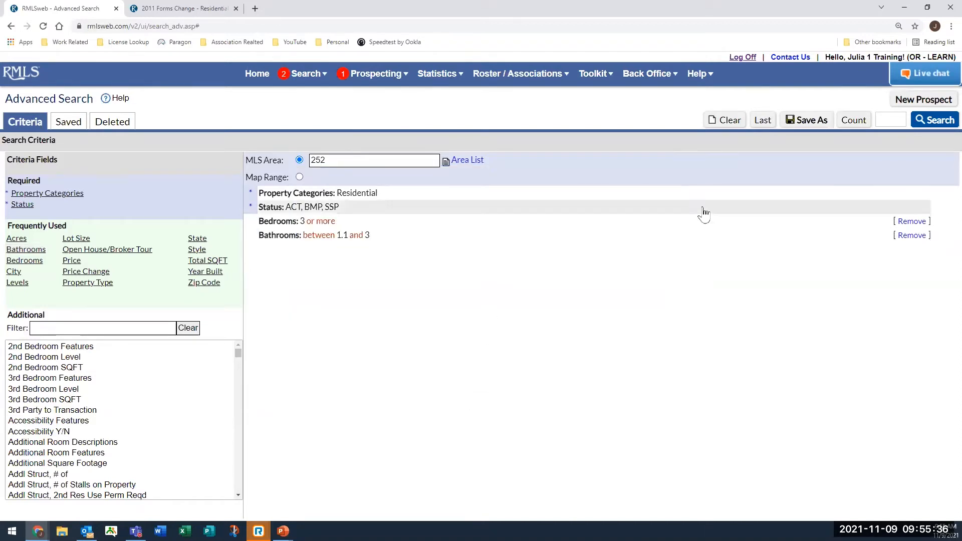
click(862, 120)
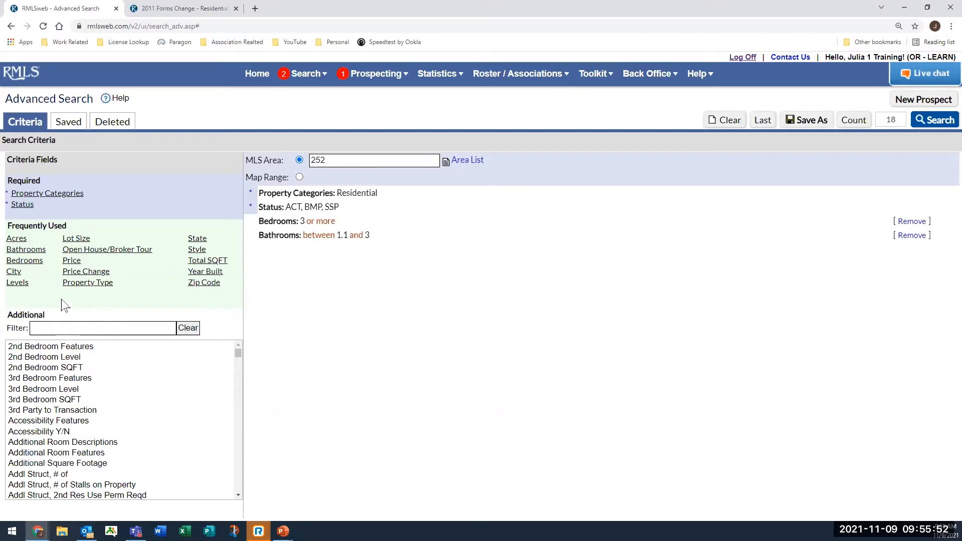
Examine the range of additional criteria fields, including the additional structure, amenities and auction fields.
click(239, 357)
drag(240, 359, 241, 496)
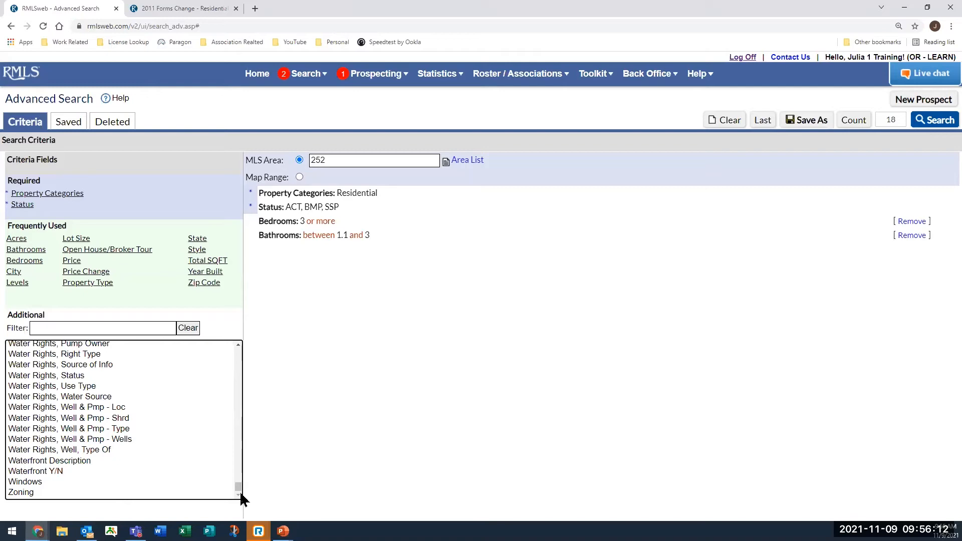
drag(238, 485, 240, 345)
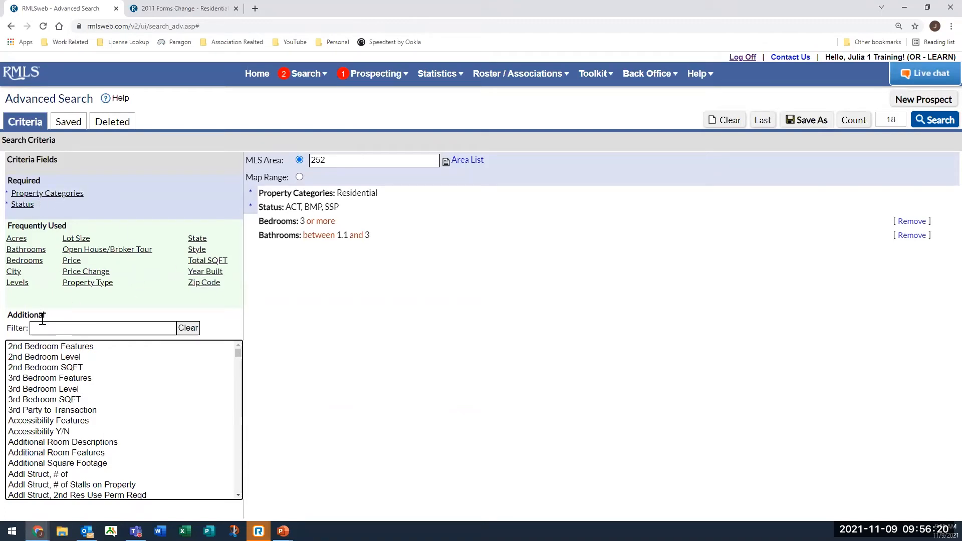
scroll(156, 398, down, 2)
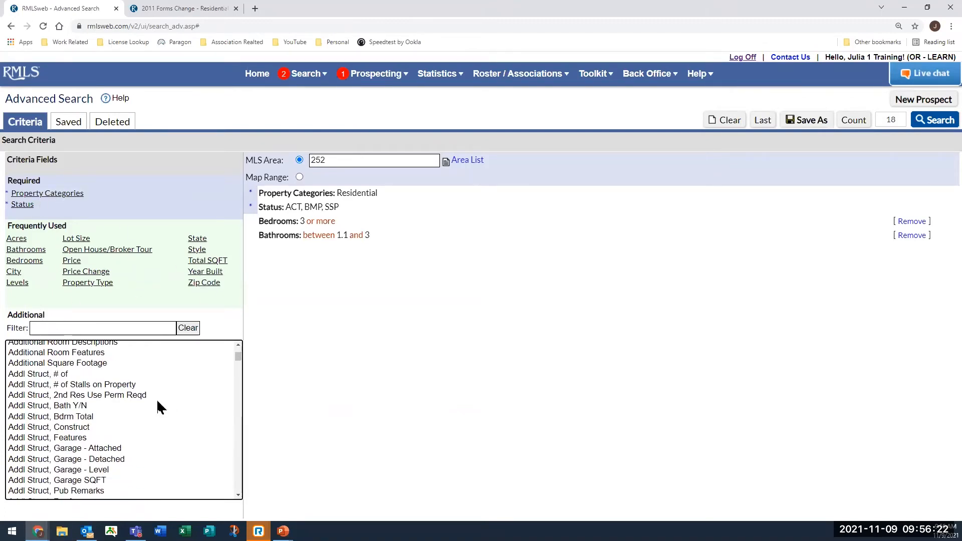
scroll(159, 408, down, 1)
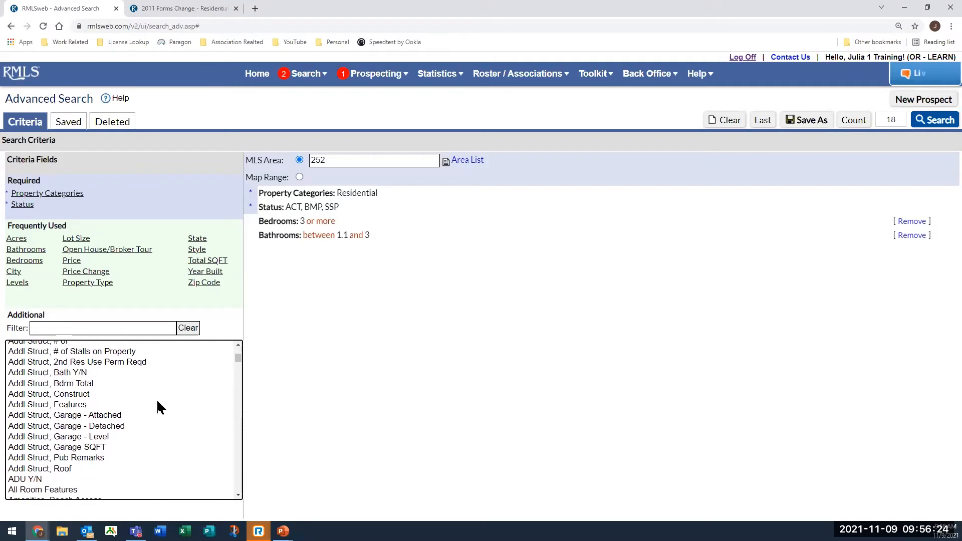
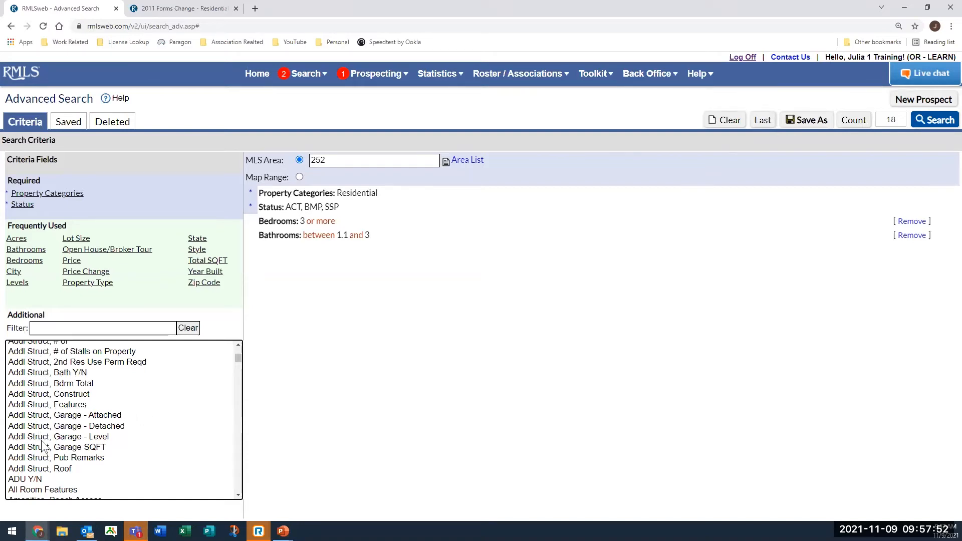
scroll(191, 456, down, 2)
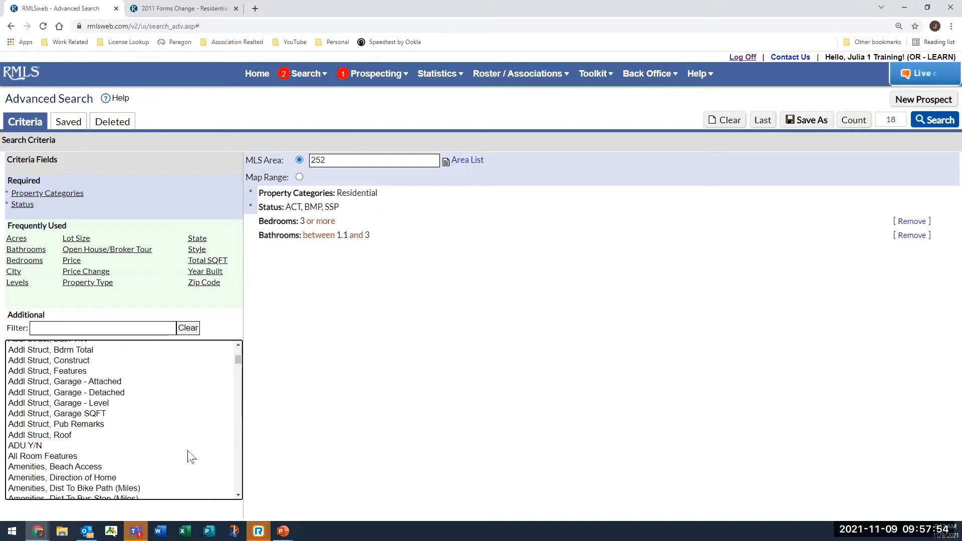
scroll(193, 455, down, 10)
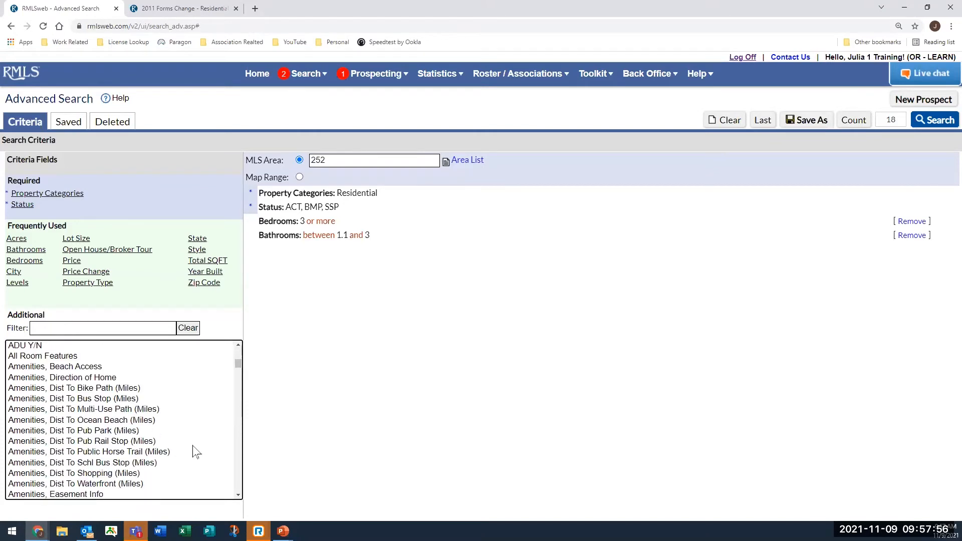
scroll(195, 450, down, 2)
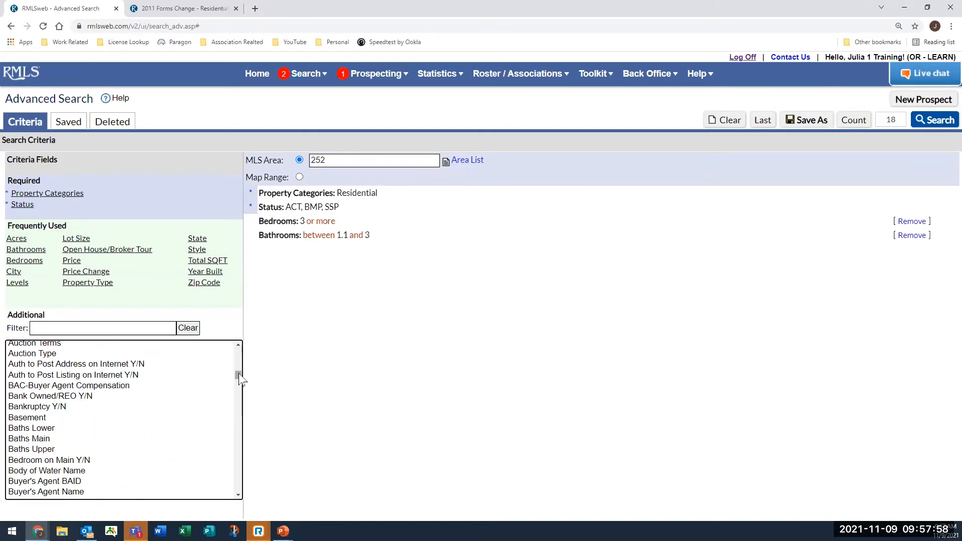
mouse_move(239, 378)
mouse_down()
mouse_move(239, 399)
mouse_move(238, 390)
mouse_up()
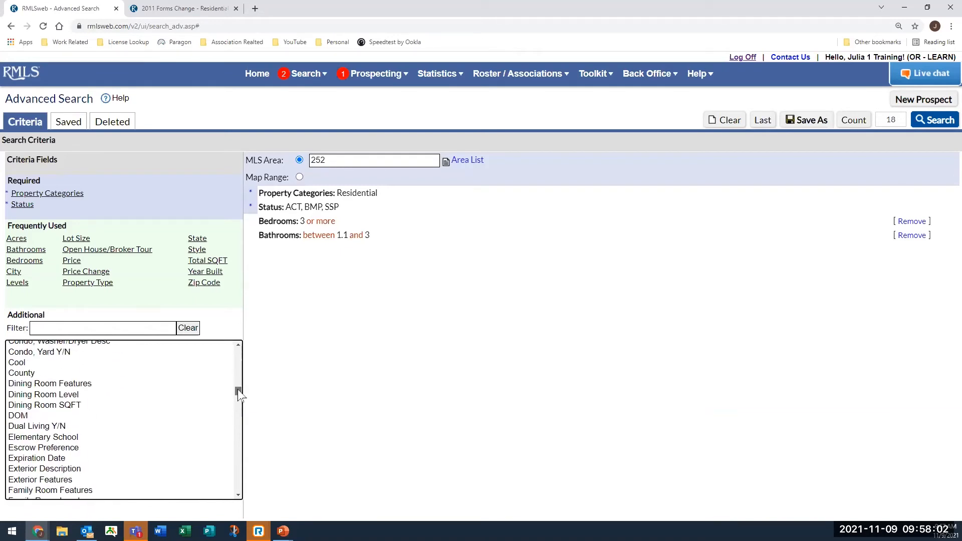
Browse the Exterior Features options, select Workshop, and cancel the criterion.
click(51, 479)
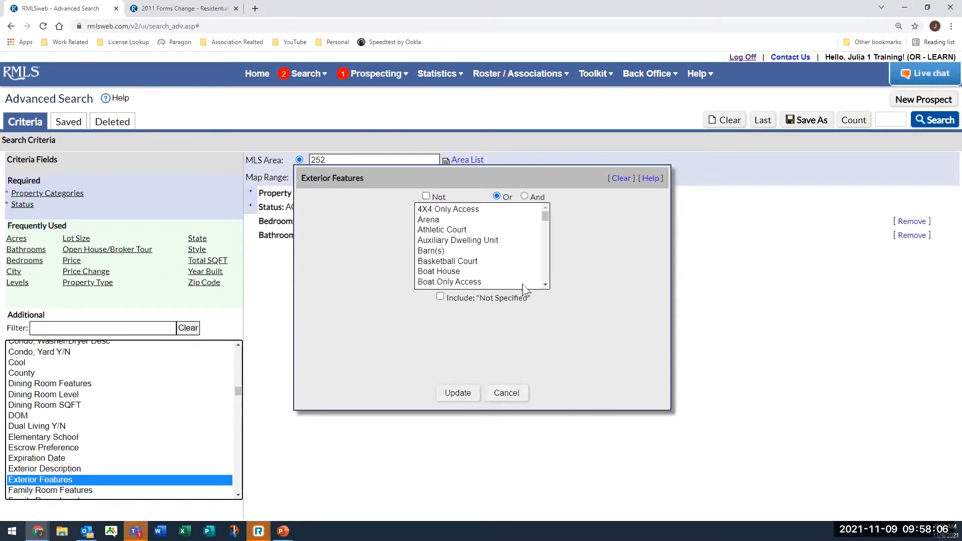
click(545, 219)
drag(545, 219, 545, 289)
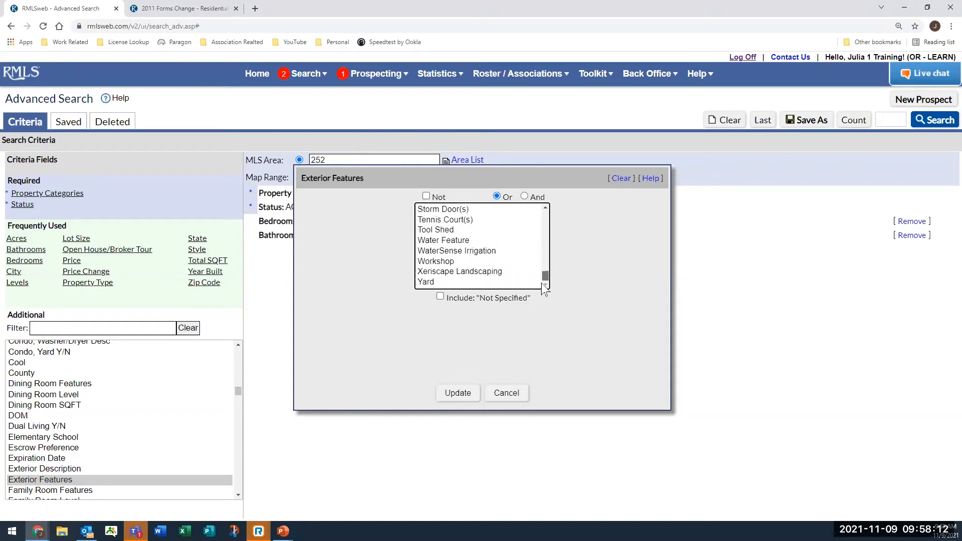
click(443, 263)
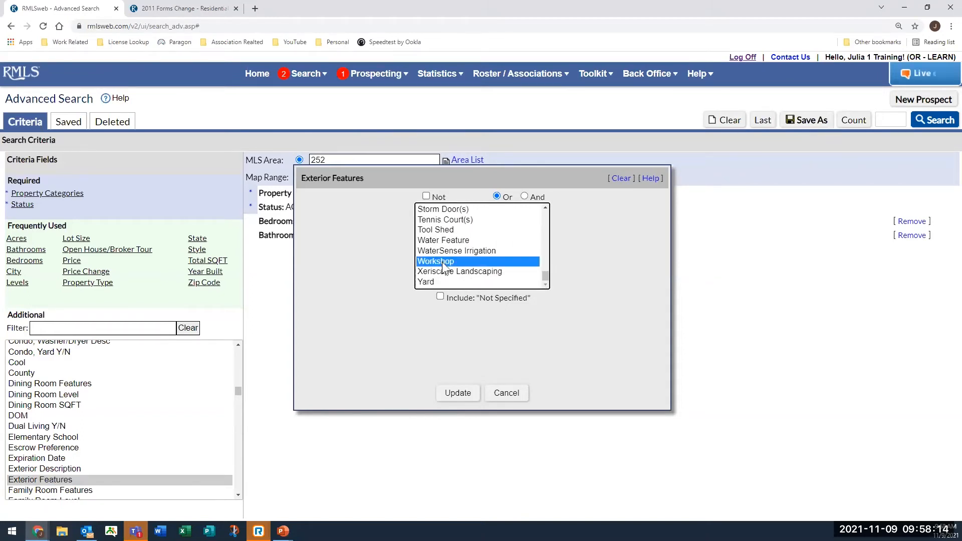
click(504, 395)
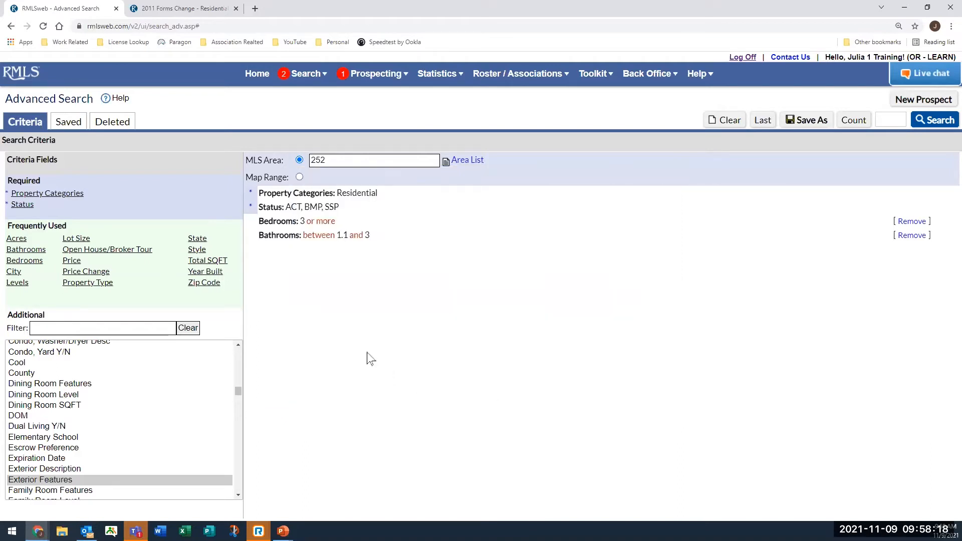
Look through the additional criteria fields again, from the bedroom and condo fields to the View and Water Rights fields.
scroll(75, 421, up, 2)
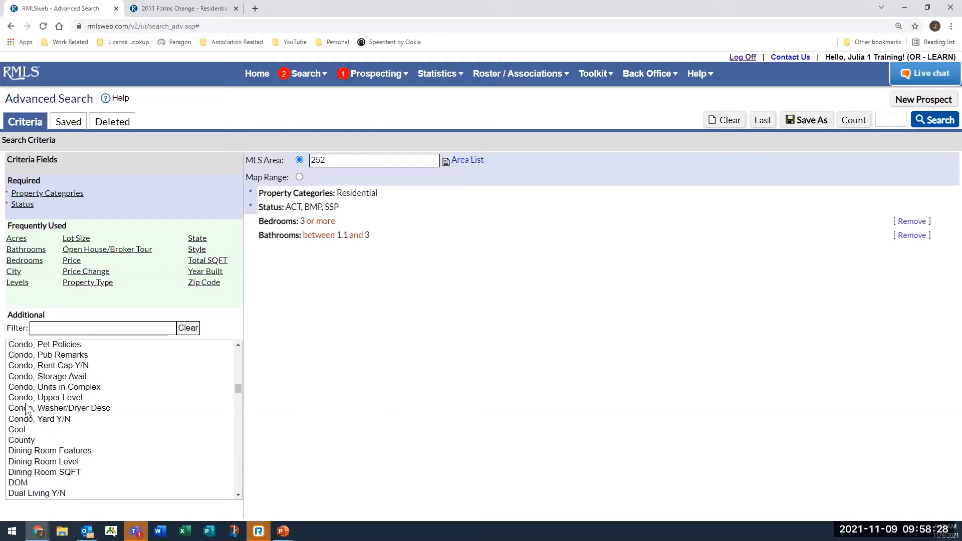
scroll(26, 410, down, 2)
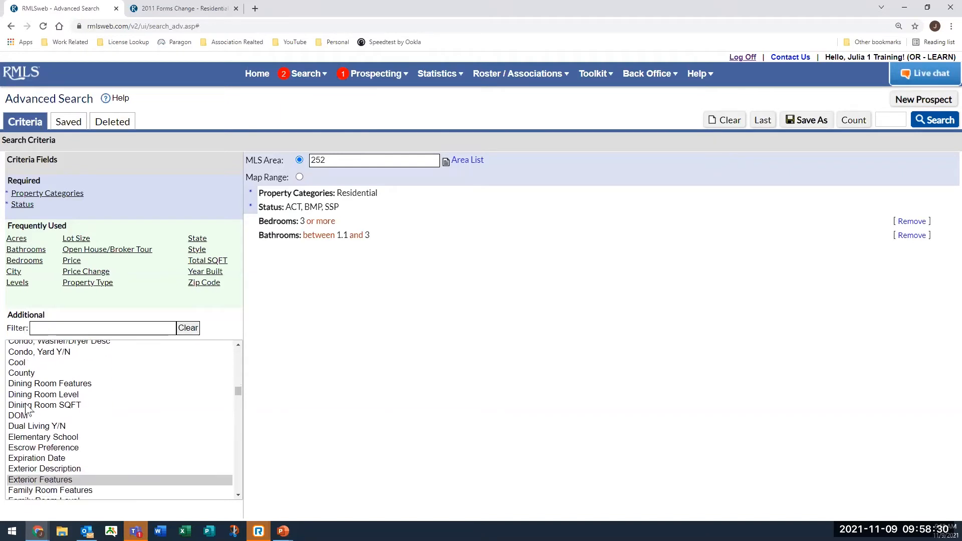
scroll(26, 410, up, 10)
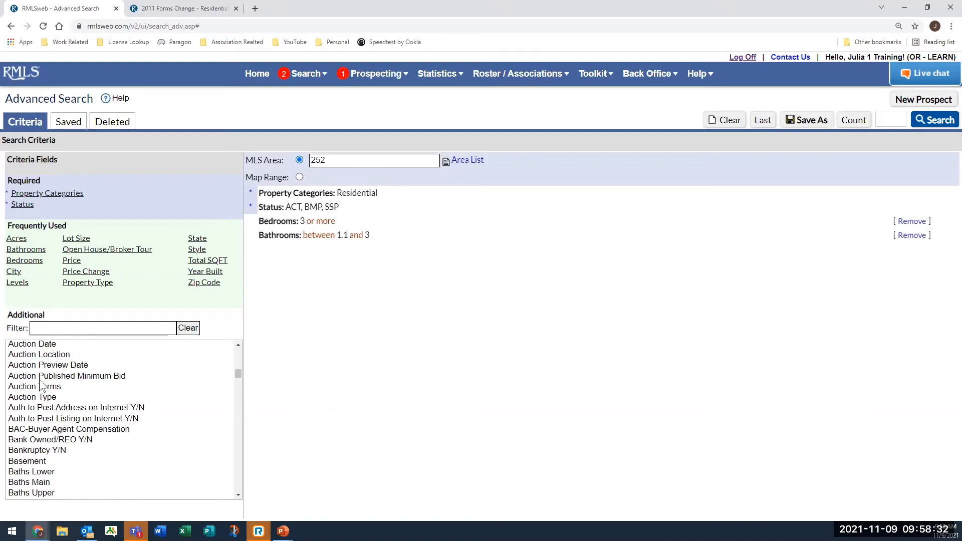
scroll(41, 385, up, 3)
scroll(41, 386, up, 3)
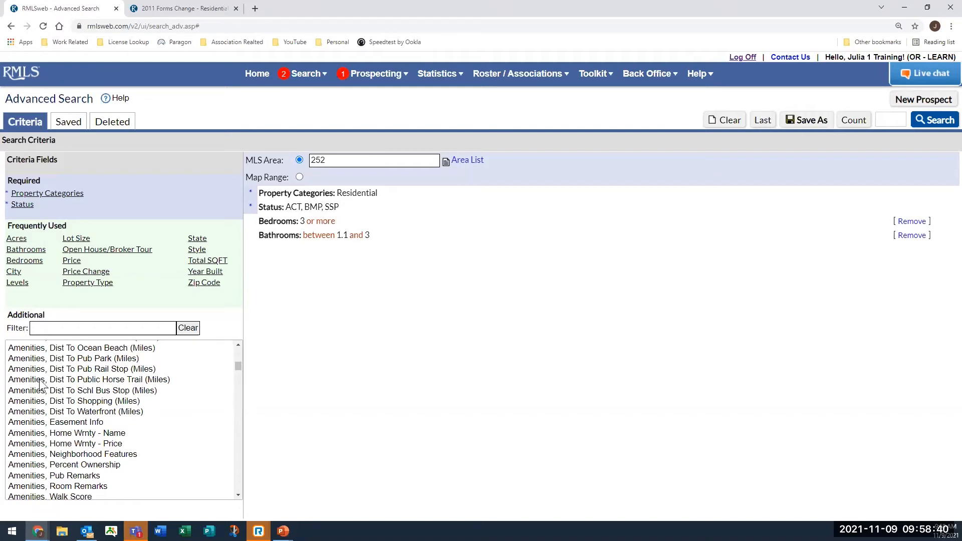
scroll(41, 385, up, 7)
scroll(41, 386, up, 2)
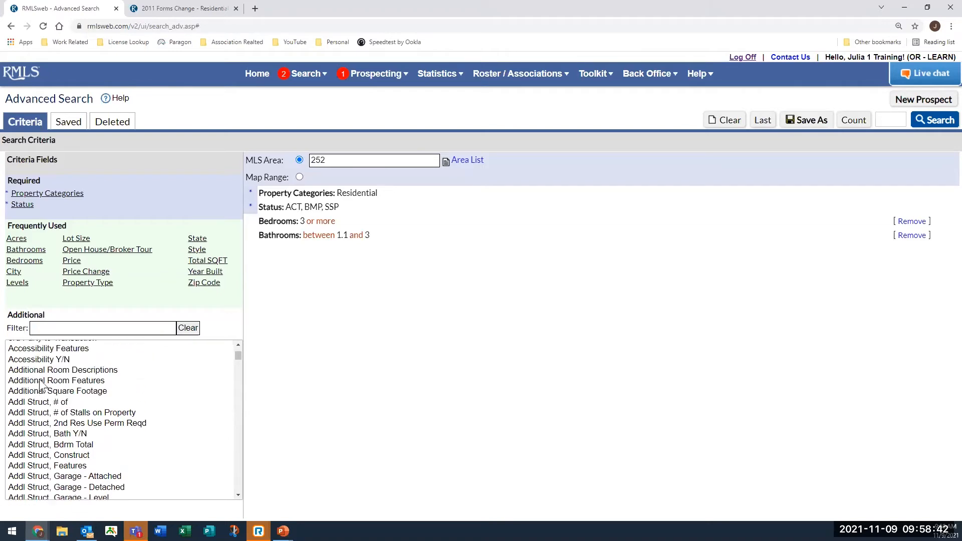
scroll(41, 386, up, 2)
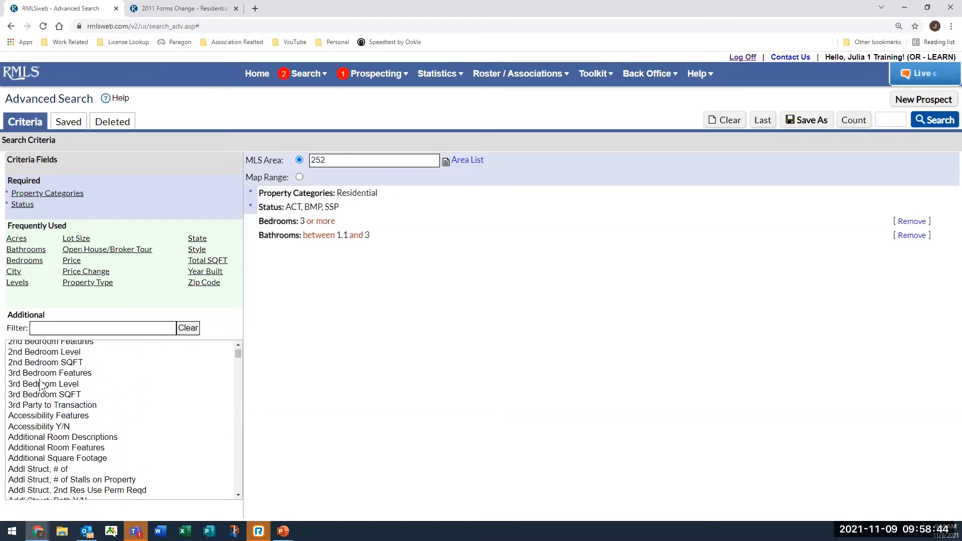
scroll(55, 388, down, 4)
drag(239, 358, 243, 498)
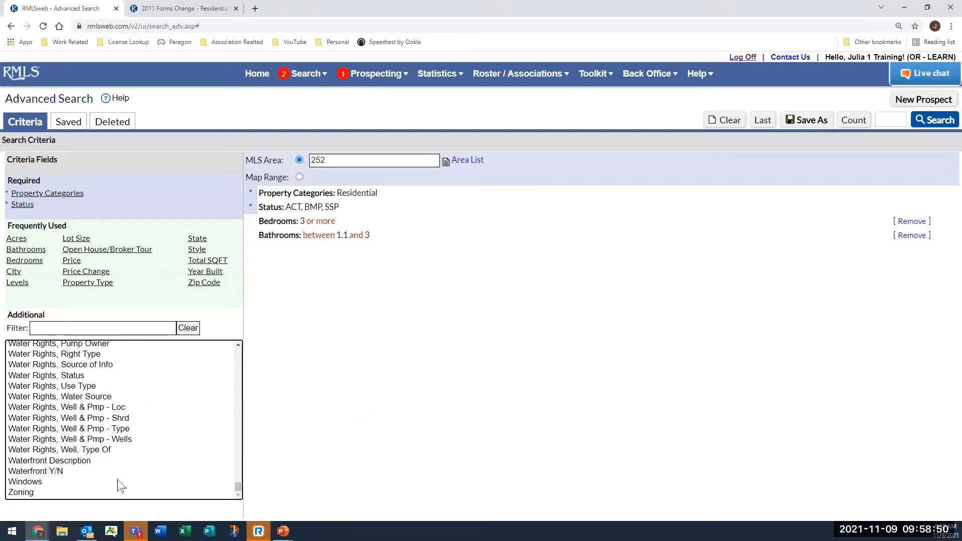
scroll(209, 445, up, 6)
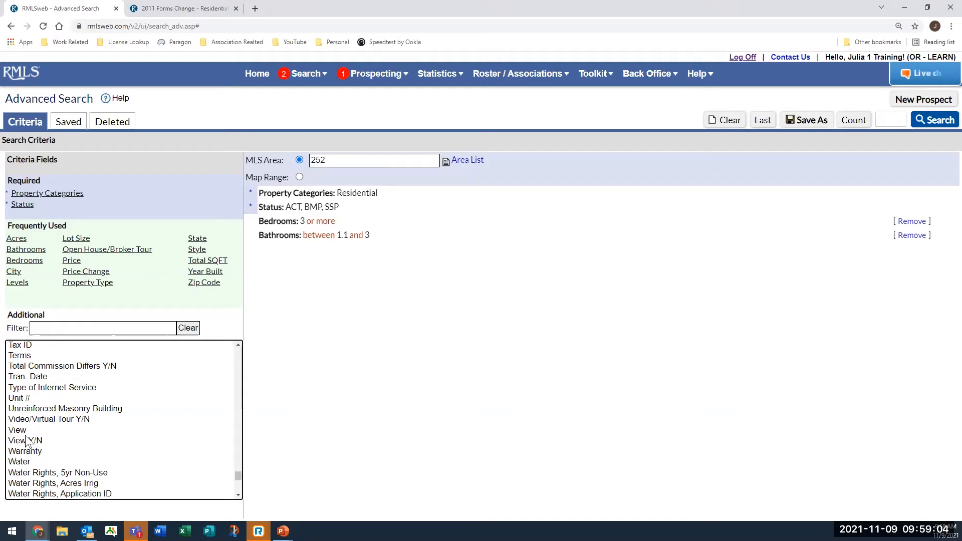
scroll(25, 439, down, 3)
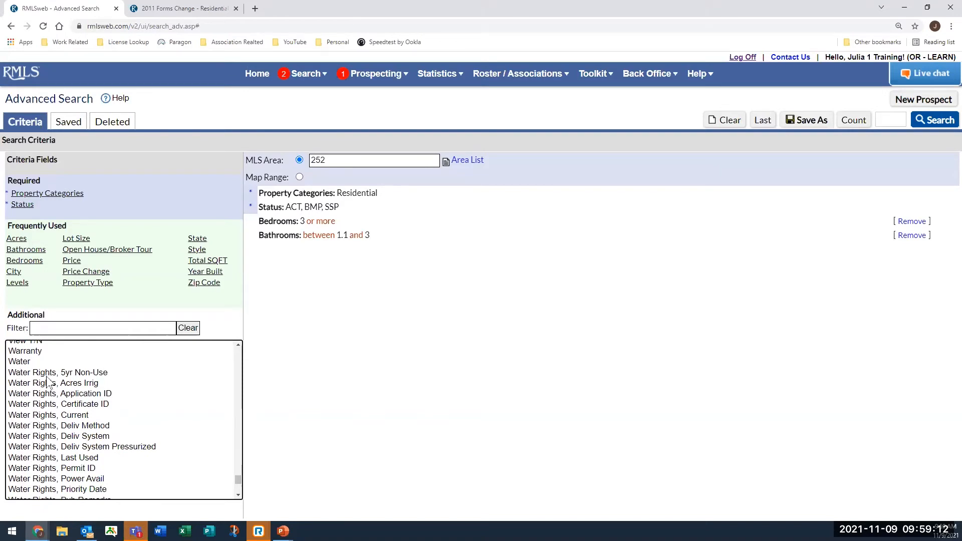
Review the additional criteria fields from Water Rights back through the farm, condo, auction and amenities fields to the additional structure fields.
scroll(50, 381, up, 6)
scroll(48, 382, up, 3)
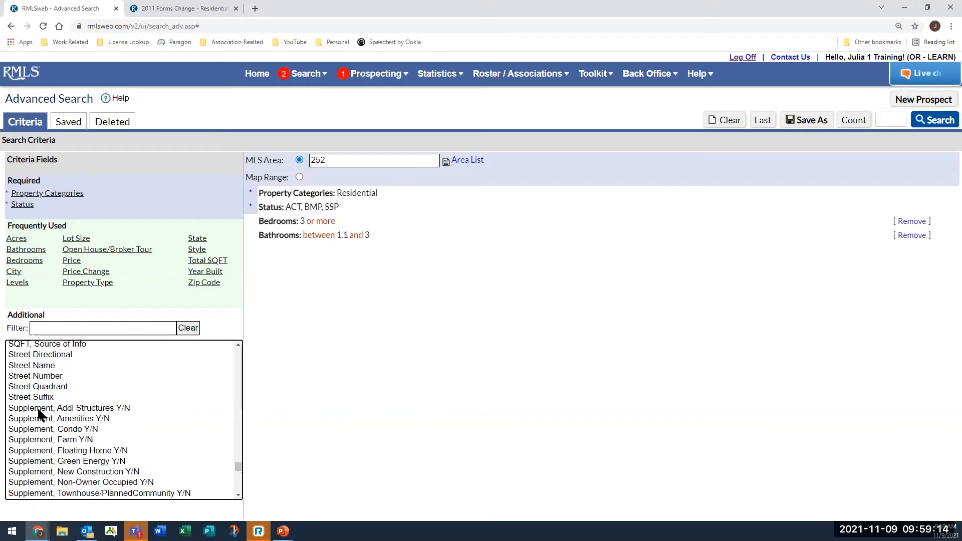
scroll(35, 479, up, 7)
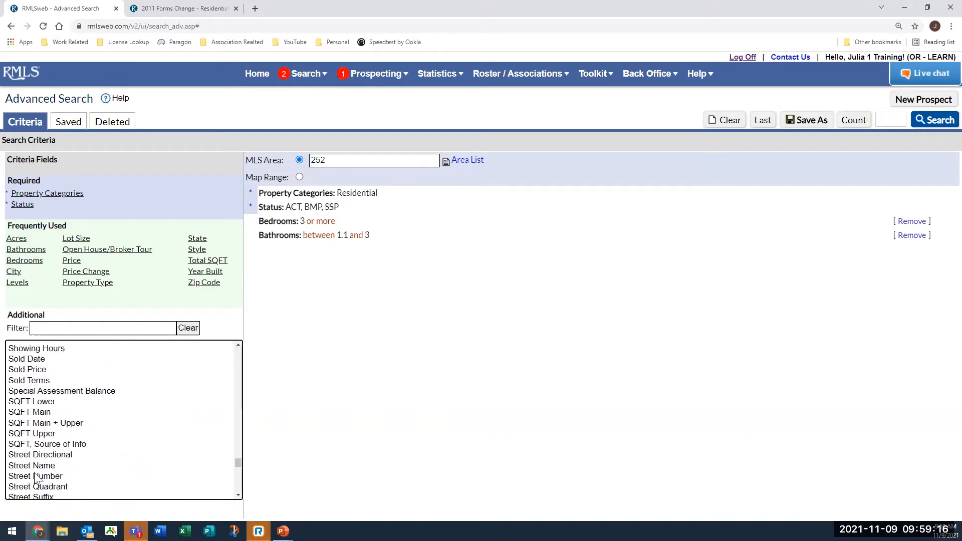
scroll(35, 478, up, 20)
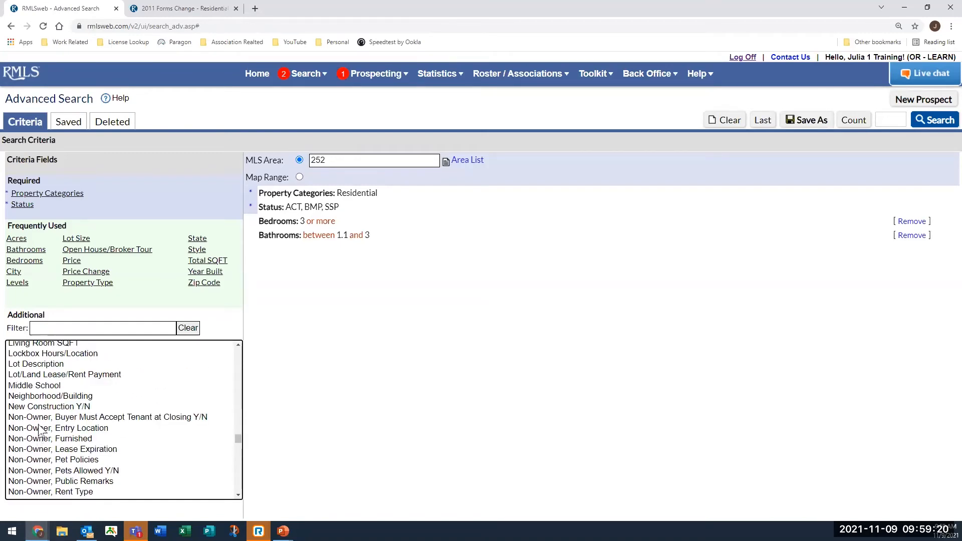
scroll(39, 428, up, 8)
scroll(39, 428, up, 2)
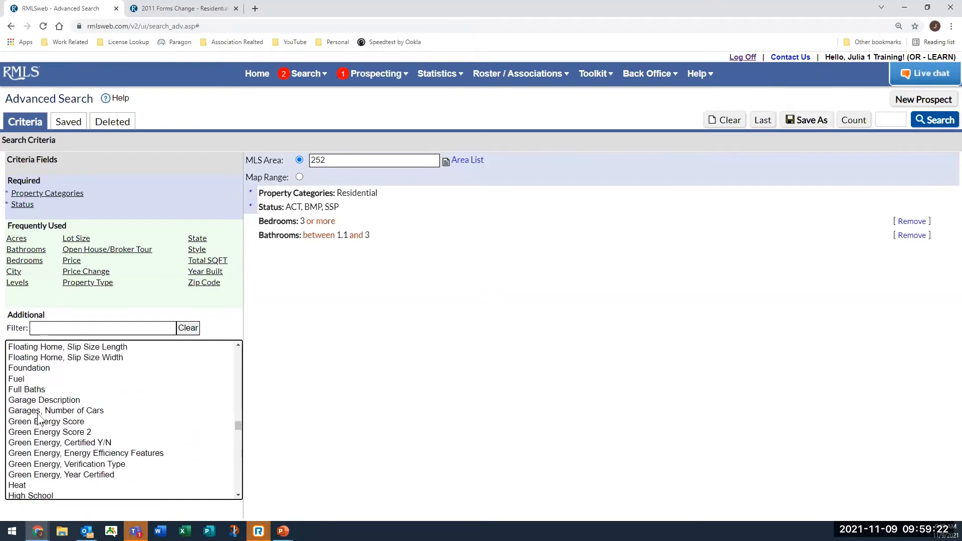
scroll(36, 466, up, 3)
scroll(36, 466, up, 6)
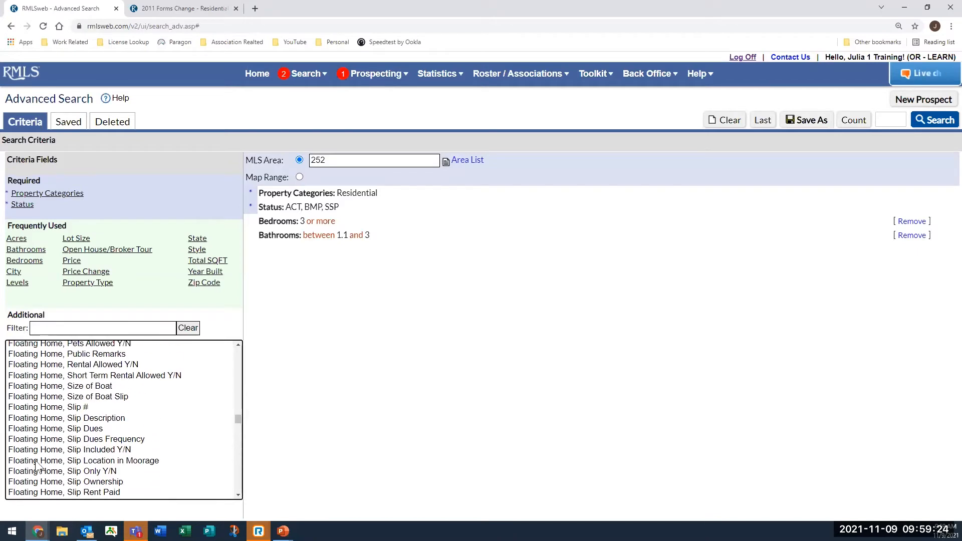
scroll(36, 466, up, 3)
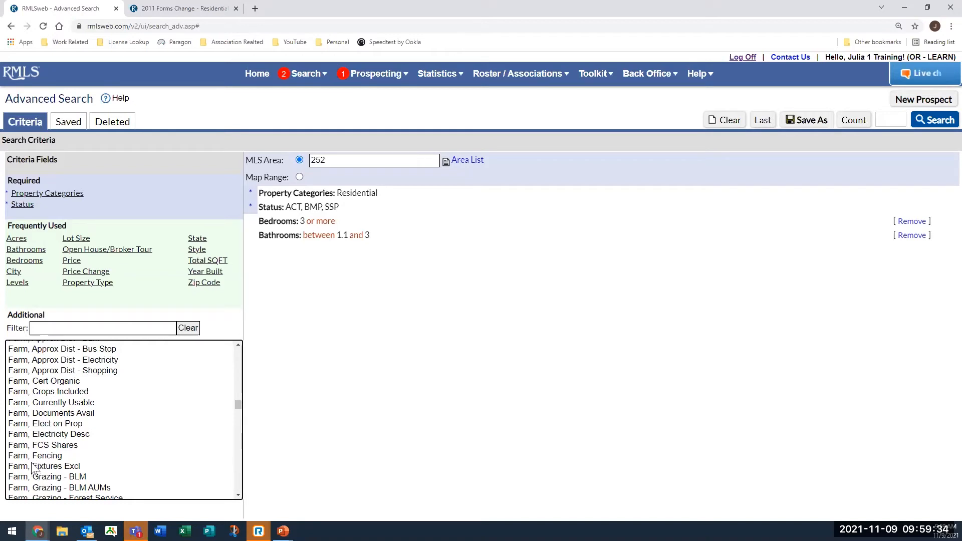
scroll(32, 467, up, 4)
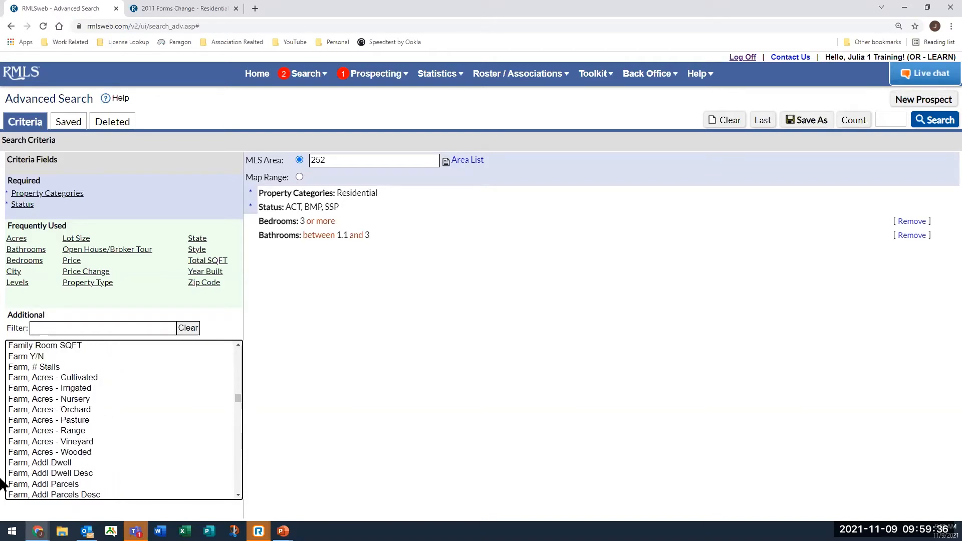
scroll(53, 425, up, 3)
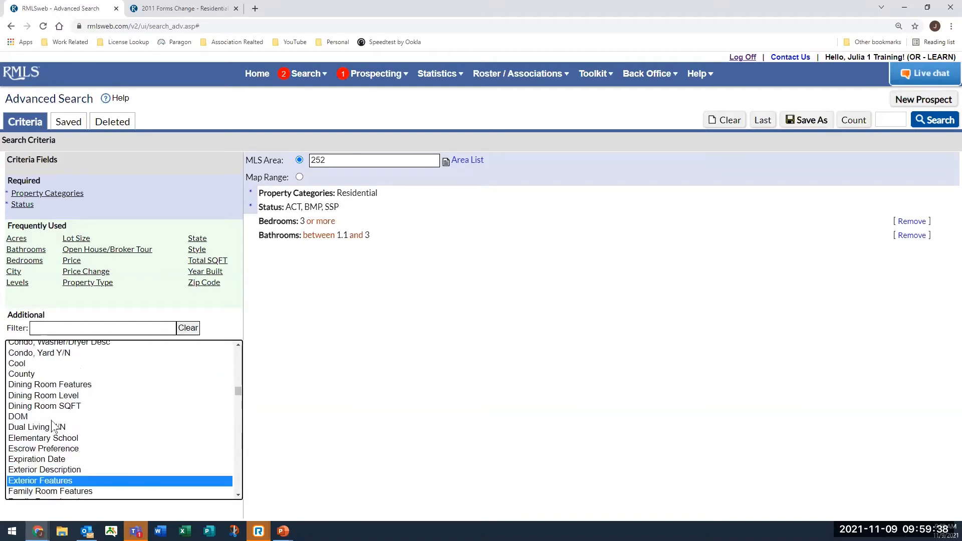
scroll(54, 427, up, 2)
scroll(53, 426, up, 6)
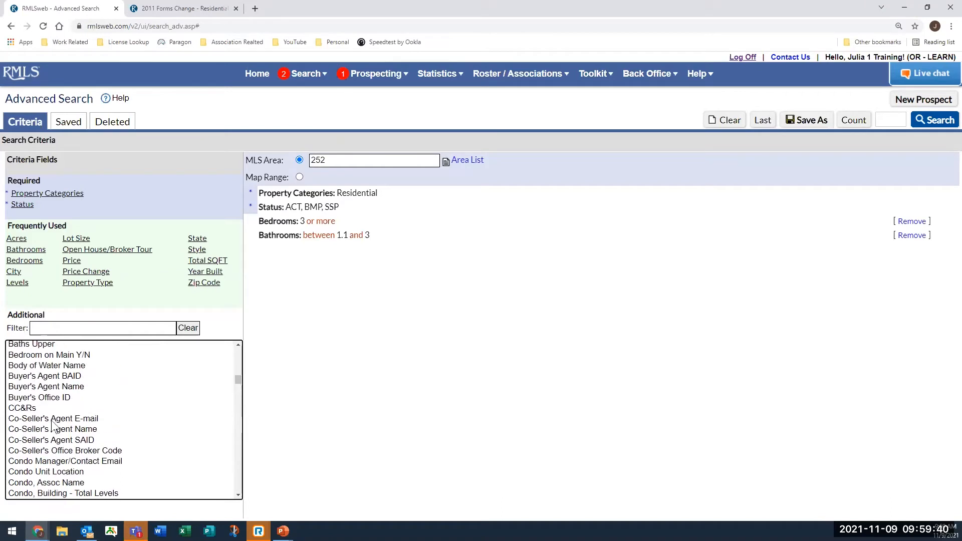
scroll(53, 426, up, 6)
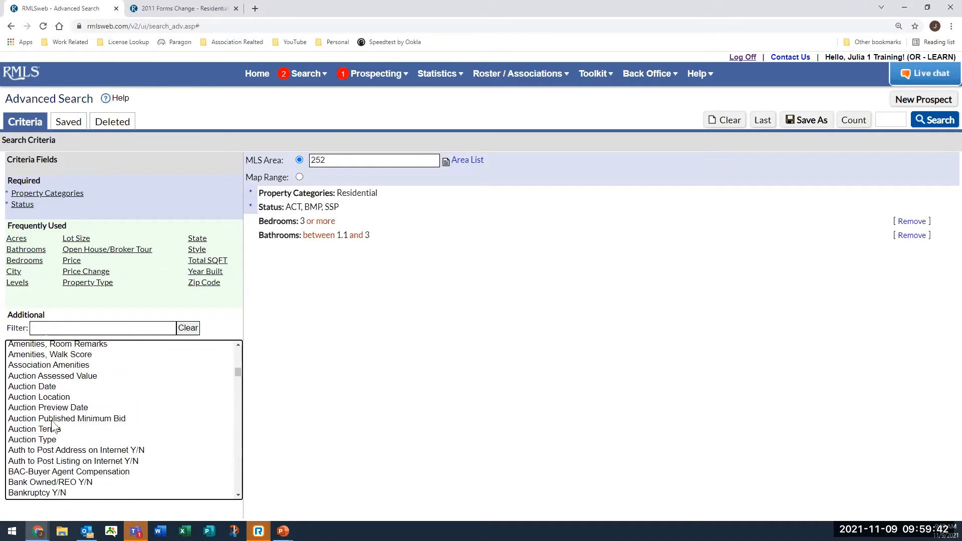
scroll(54, 426, down, 2)
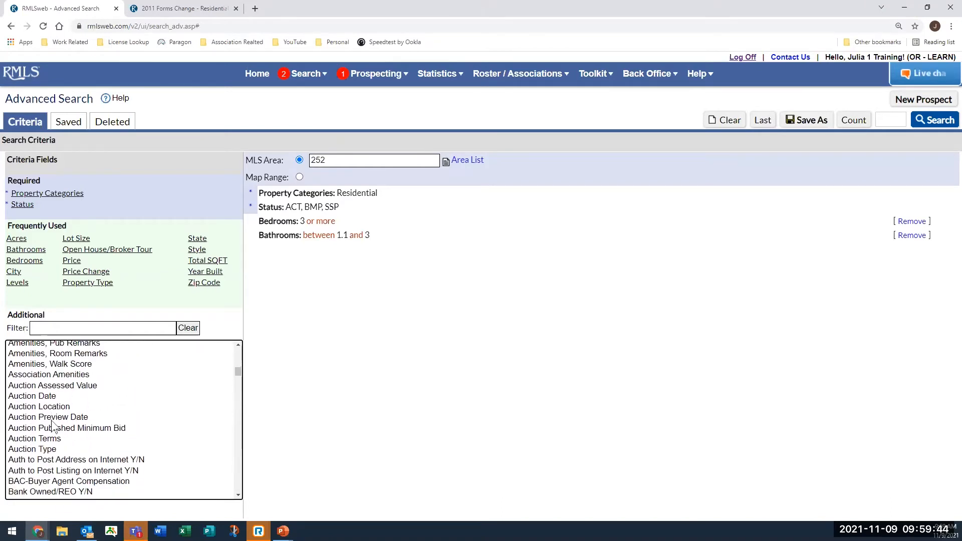
scroll(53, 427, up, 4)
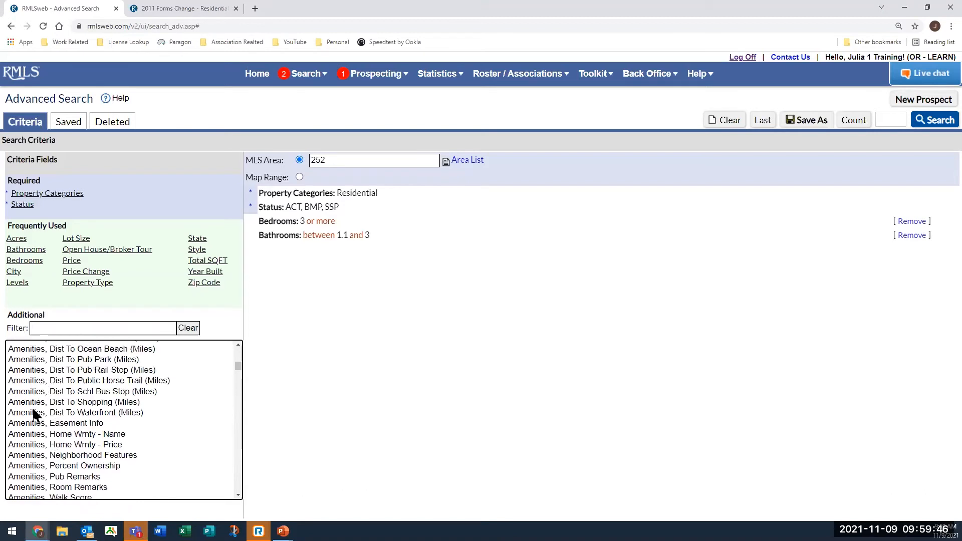
scroll(36, 415, up, 5)
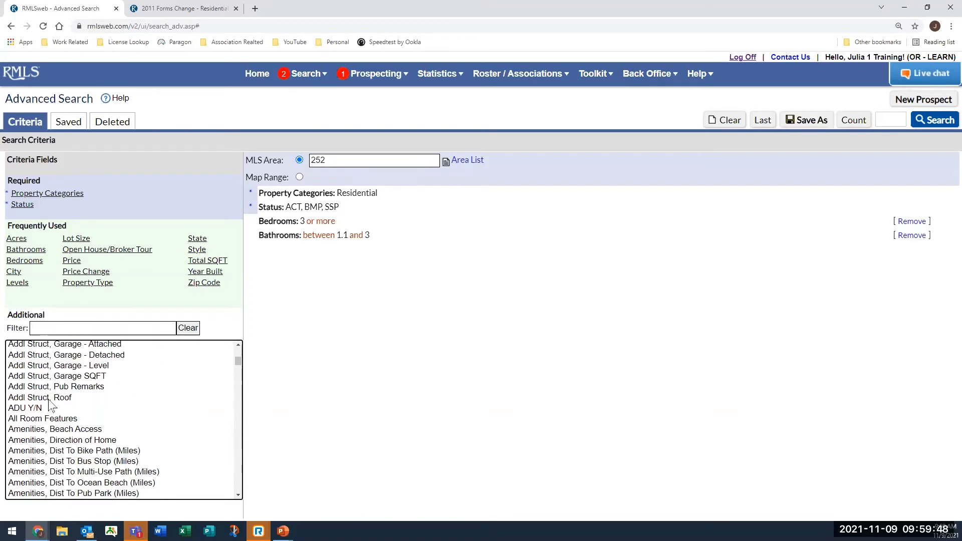
scroll(49, 405, up, 4)
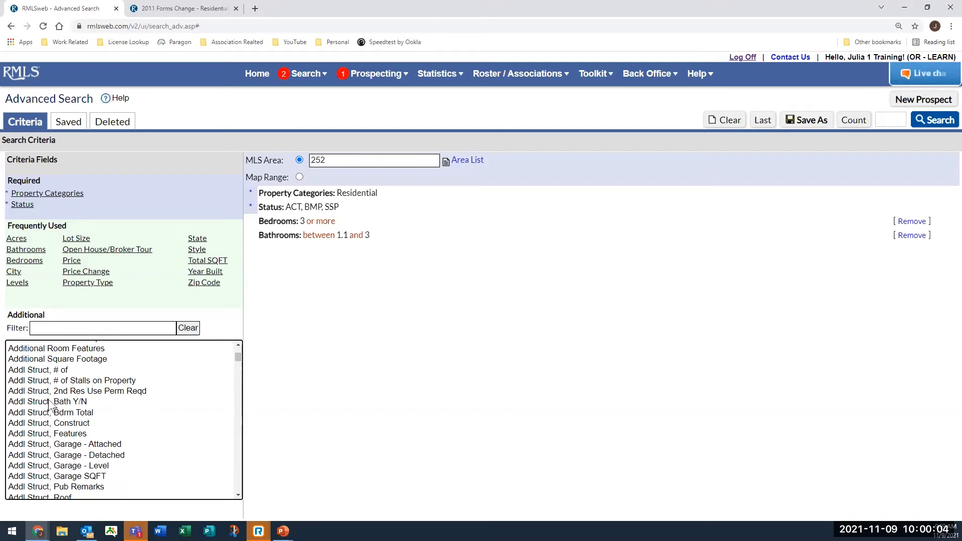
Review the Residential Data Input Form's room, features, utilities, financial and broker sections, and return to the room features and kitchen options.
click(191, 8)
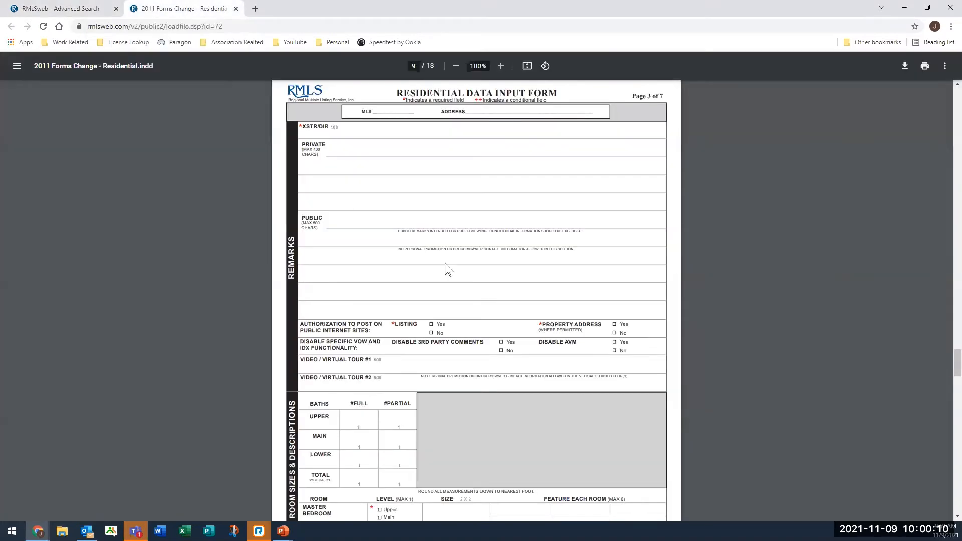
scroll(446, 268, down, 3)
scroll(446, 264, down, 5)
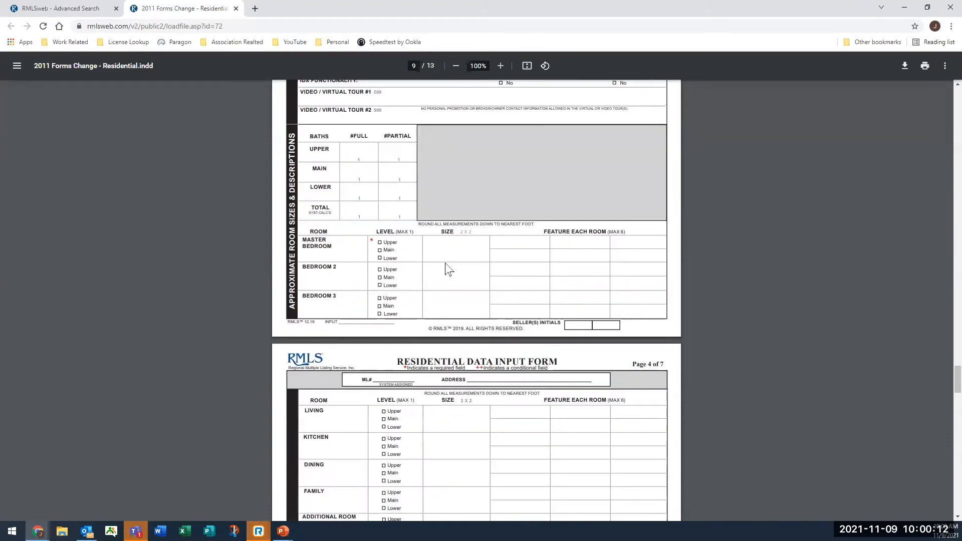
scroll(444, 263, down, 8)
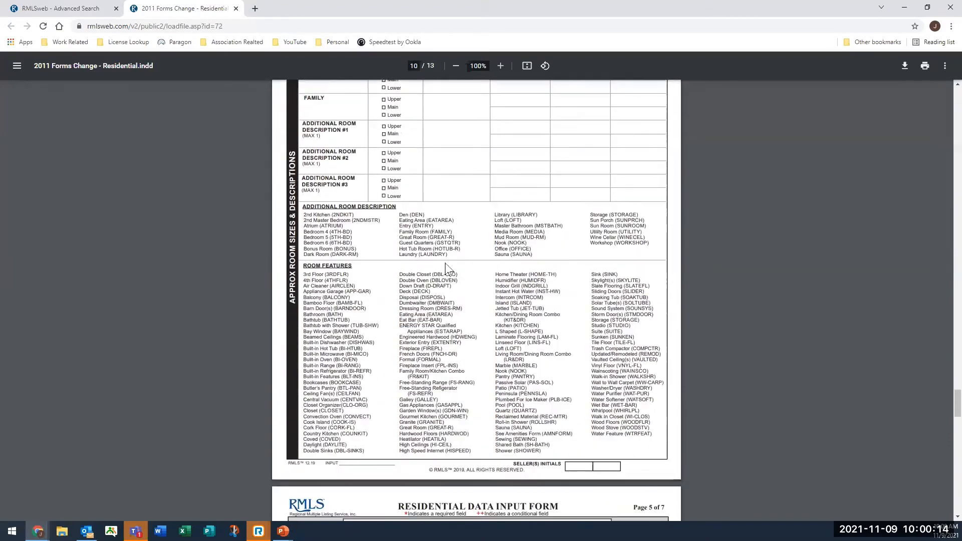
scroll(447, 268, down, 6)
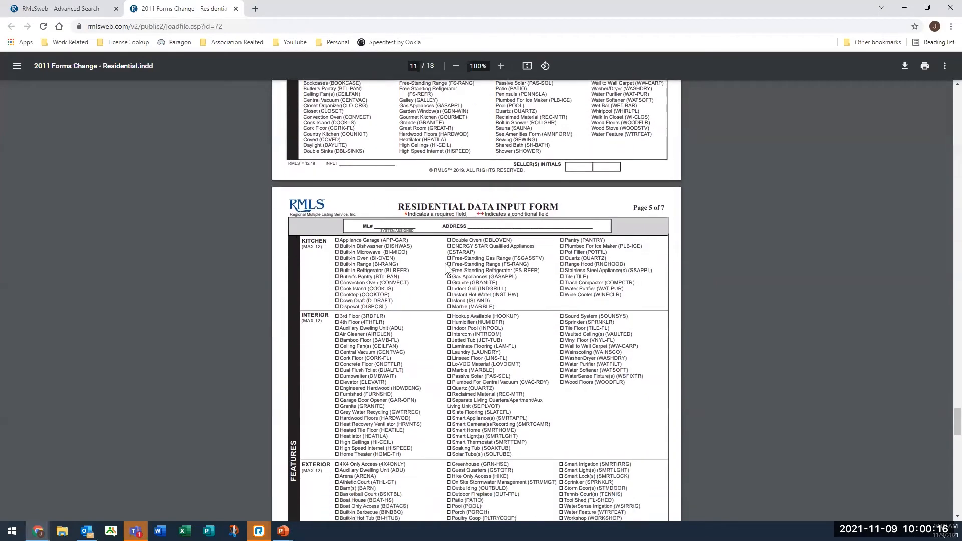
scroll(446, 269, down, 2)
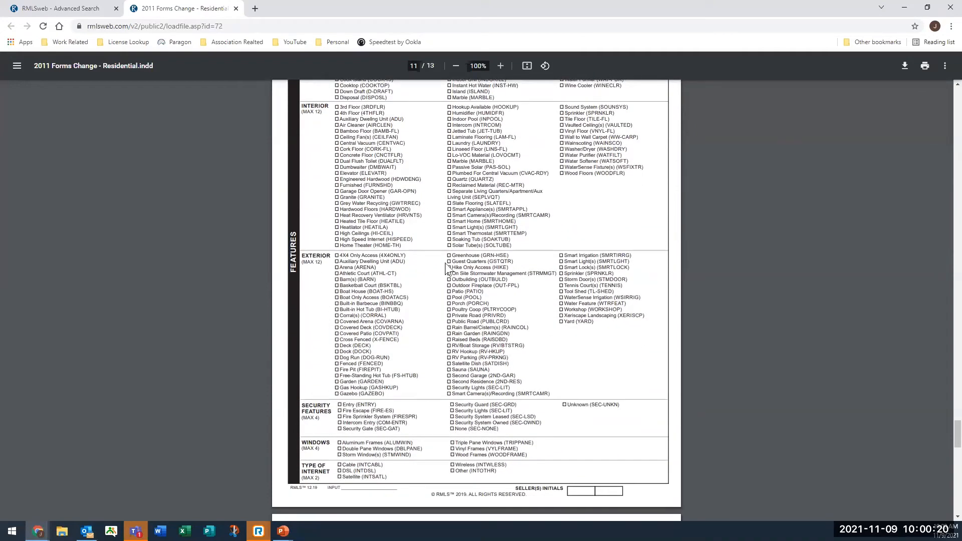
scroll(446, 269, down, 6)
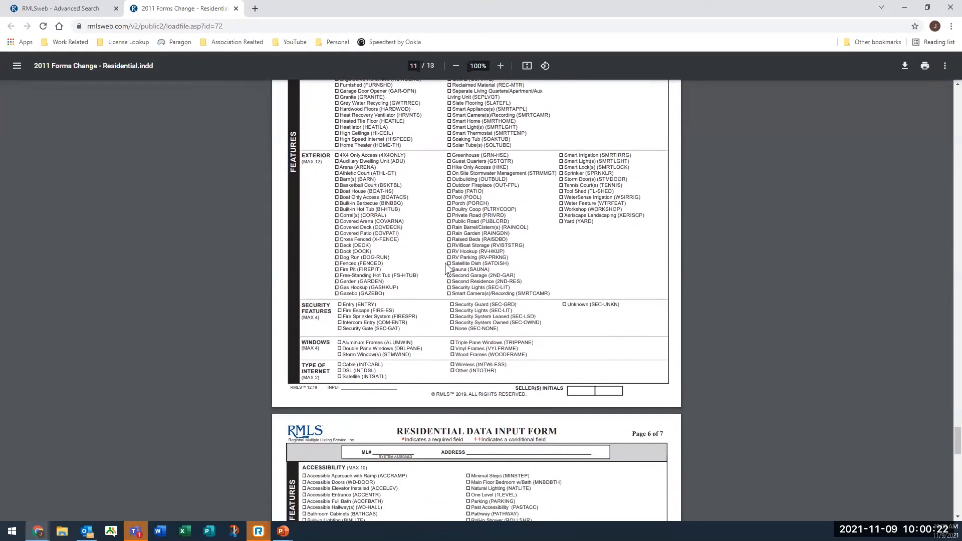
scroll(446, 269, down, 5)
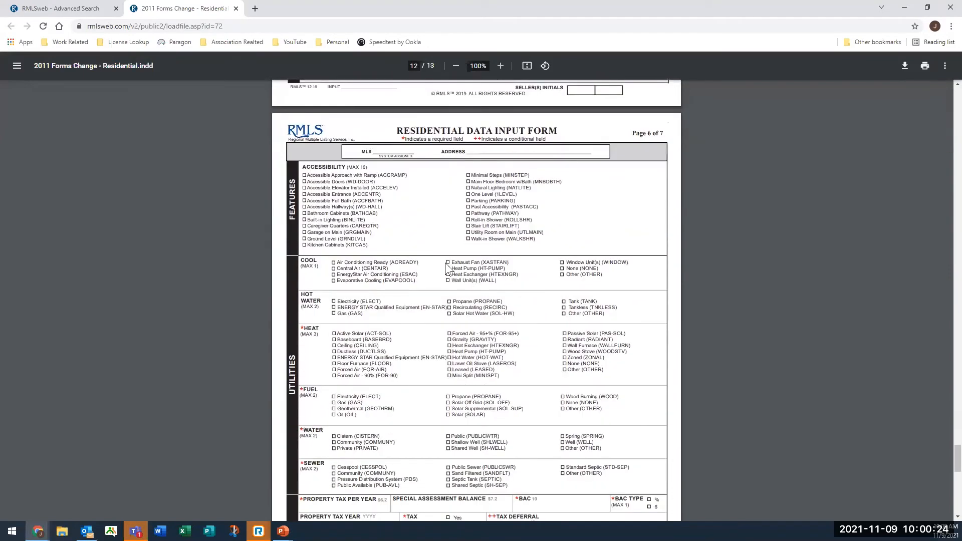
scroll(447, 269, down, 2)
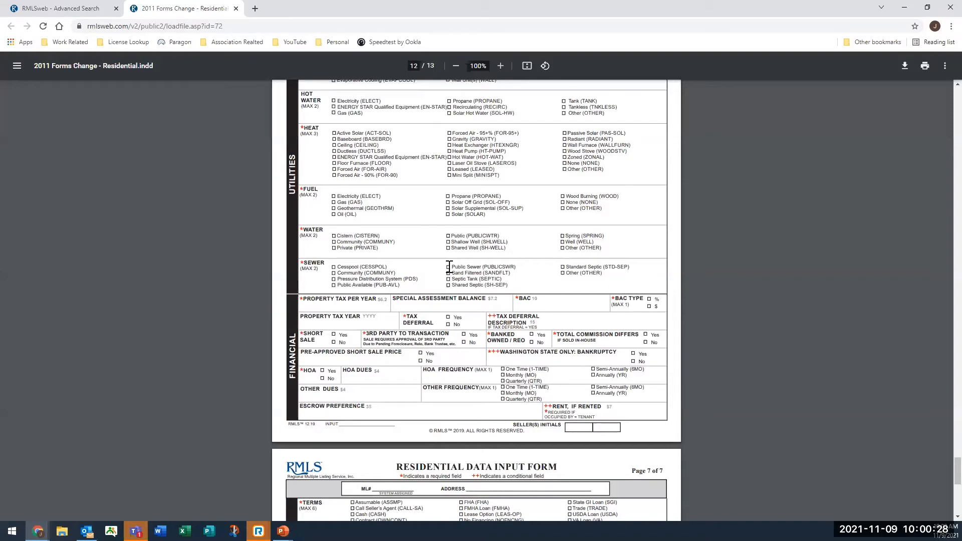
scroll(449, 266, down, 5)
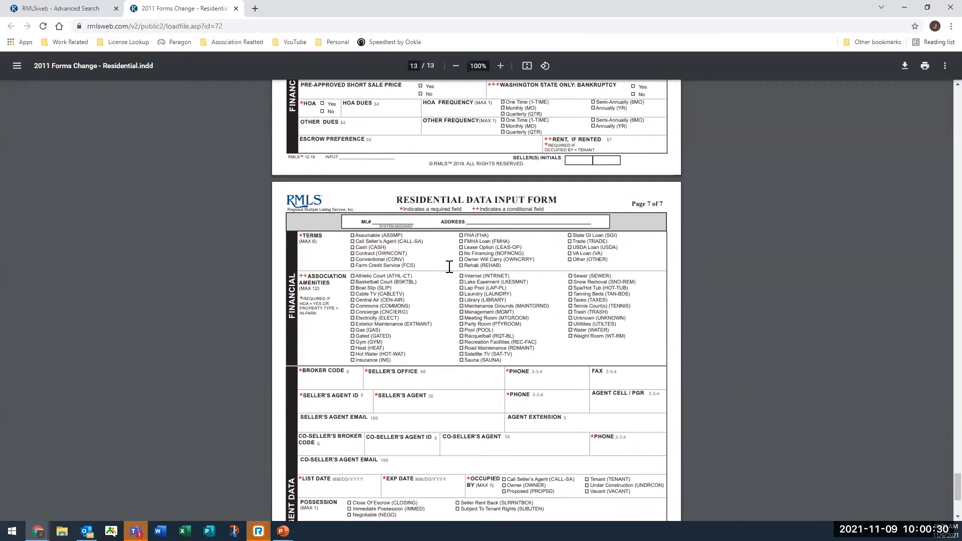
scroll(449, 266, down, 4)
scroll(450, 266, up, 2)
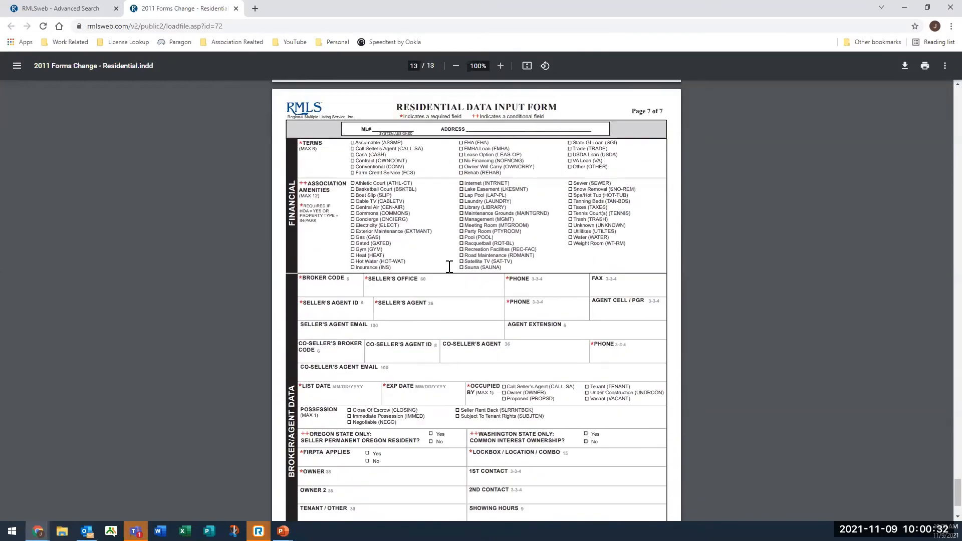
scroll(449, 266, up, 10)
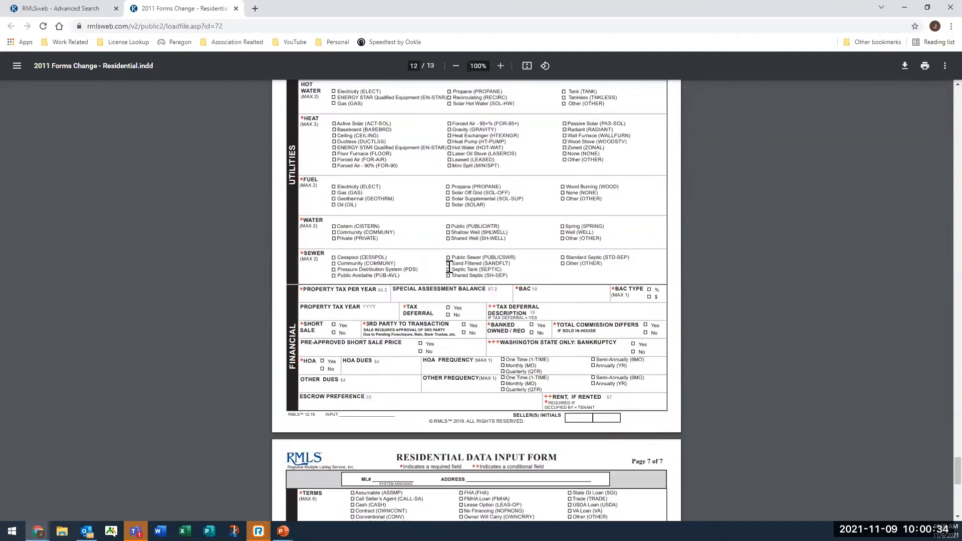
scroll(449, 266, up, 8)
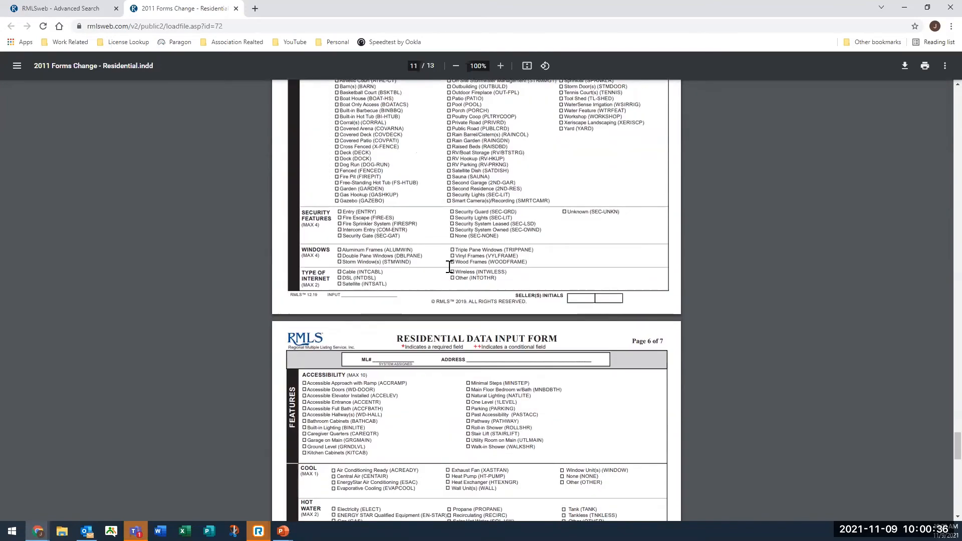
scroll(449, 267, up, 2)
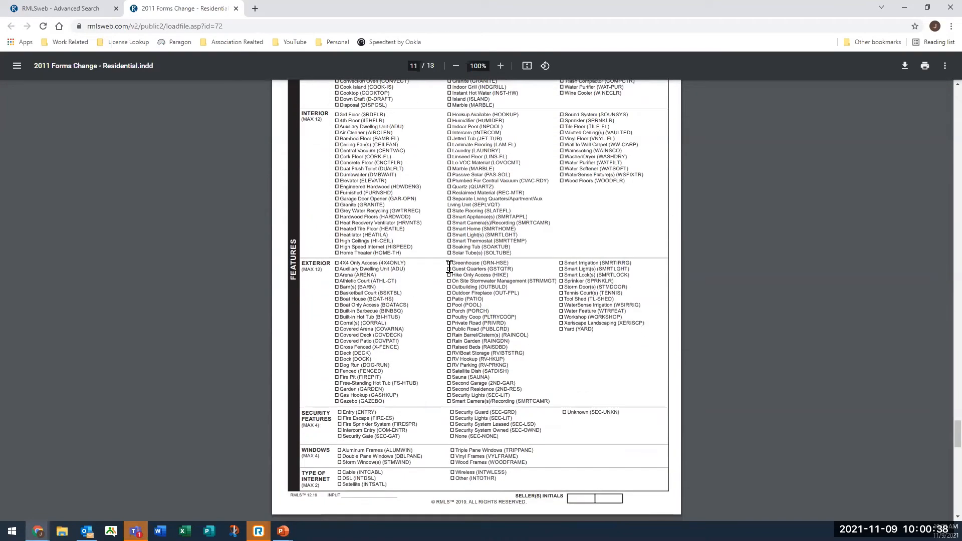
scroll(449, 266, up, 7)
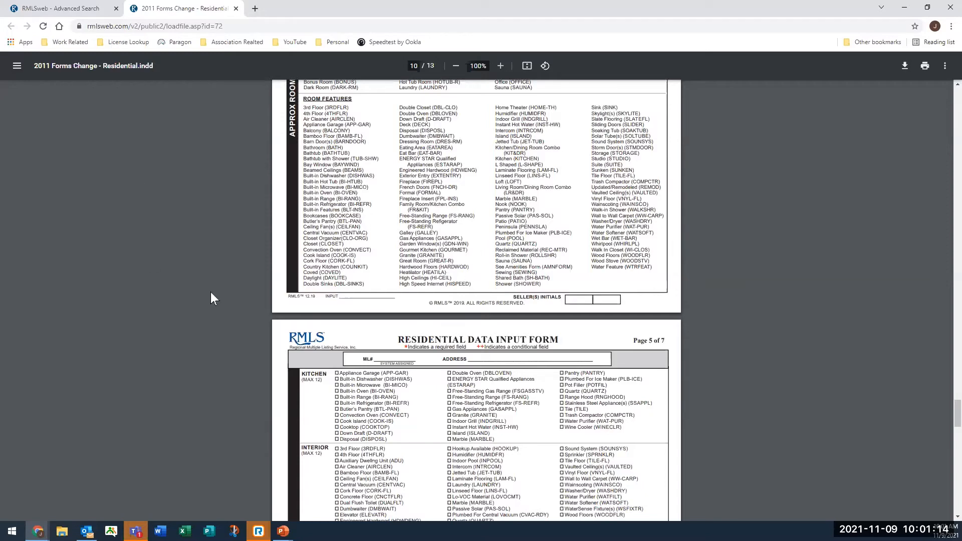
Return to the Advanced Search page, check the View Y/N criterion's options, and cancel without choosing one.
click(68, 10)
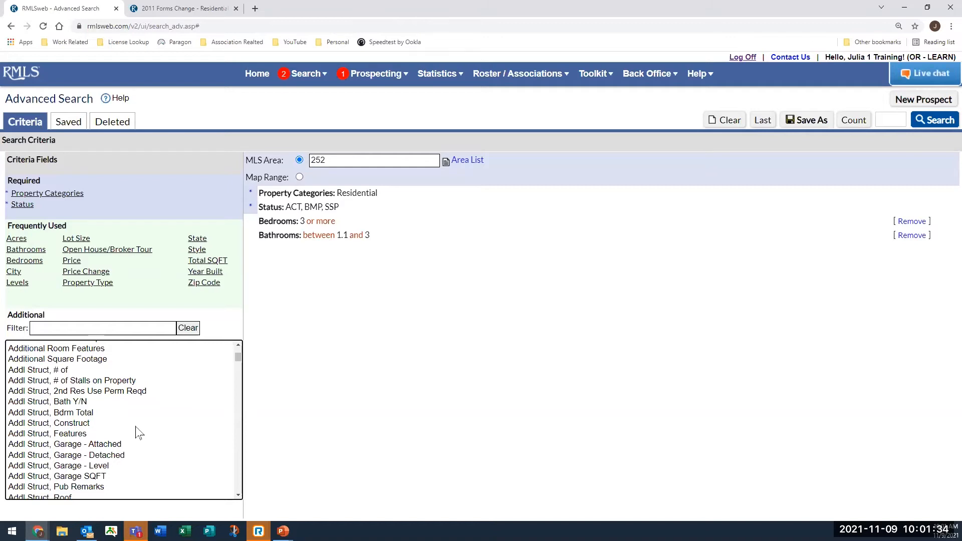
scroll(136, 431, down, 3)
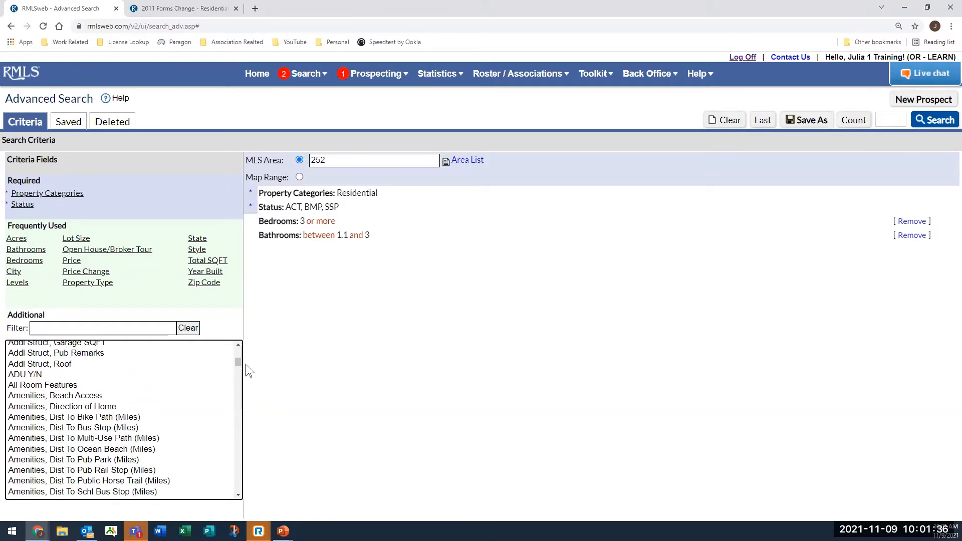
drag(238, 365, 240, 480)
click(87, 376)
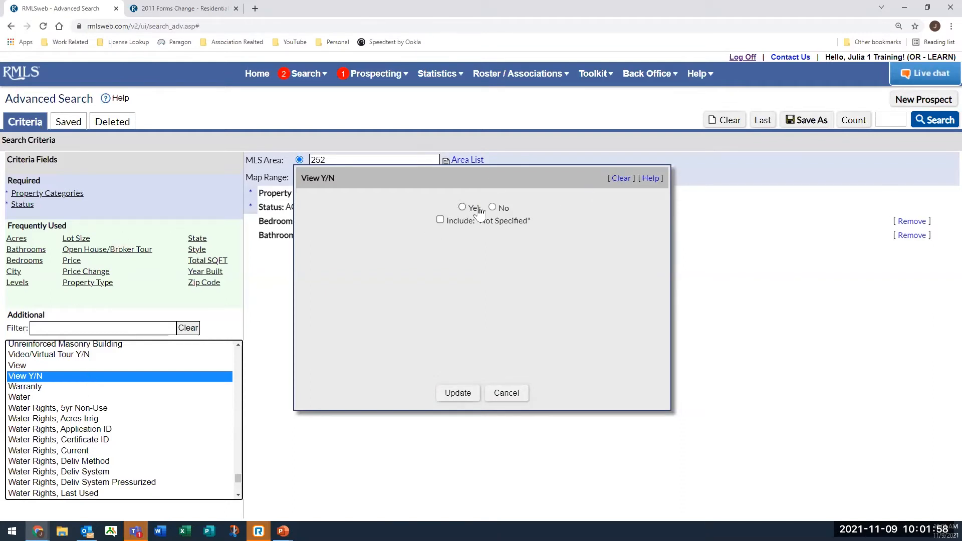
click(505, 393)
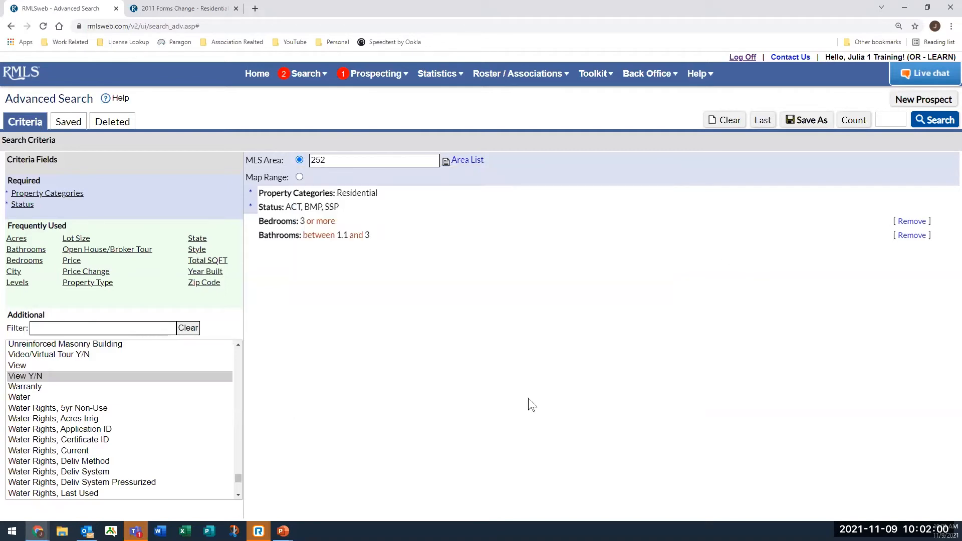
Add a View criterion set to Mountain(s) to the search.
click(29, 365)
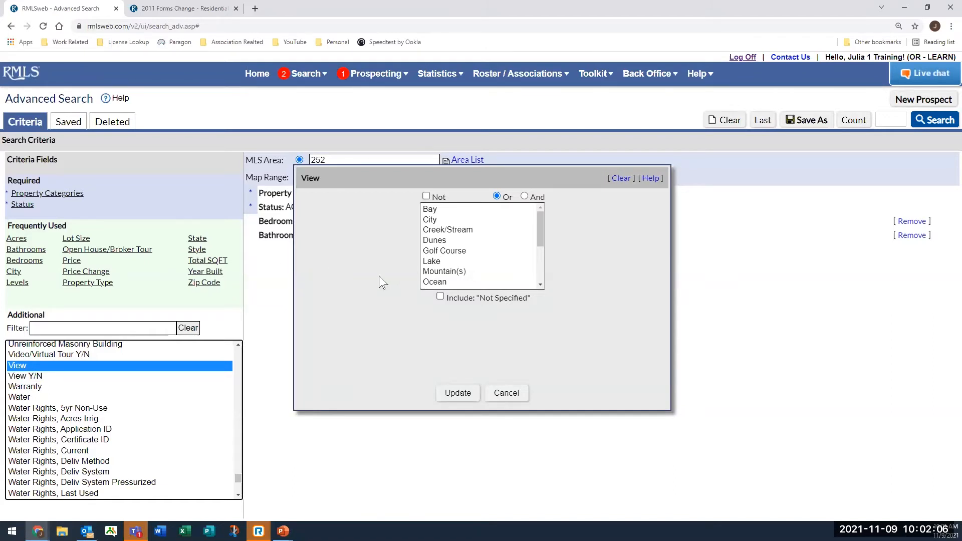
click(444, 271)
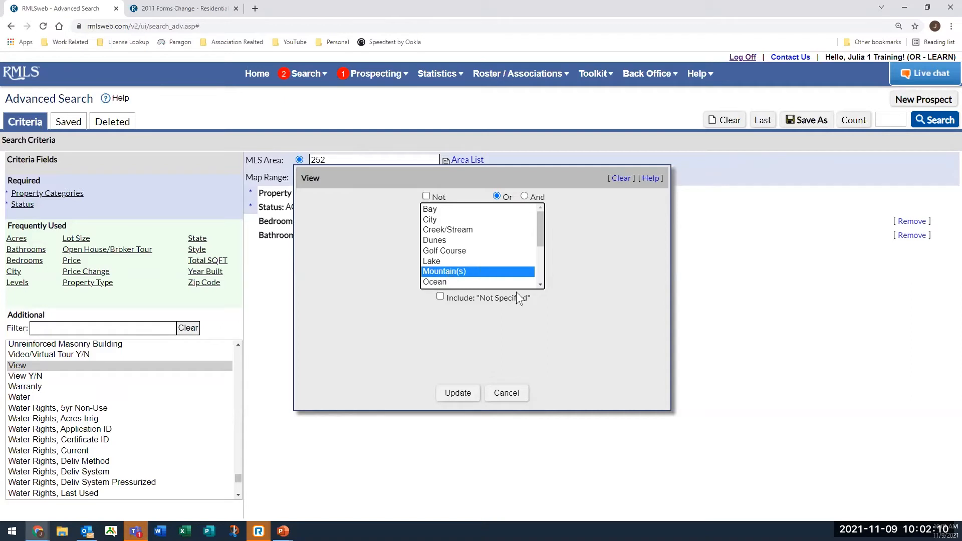
click(455, 394)
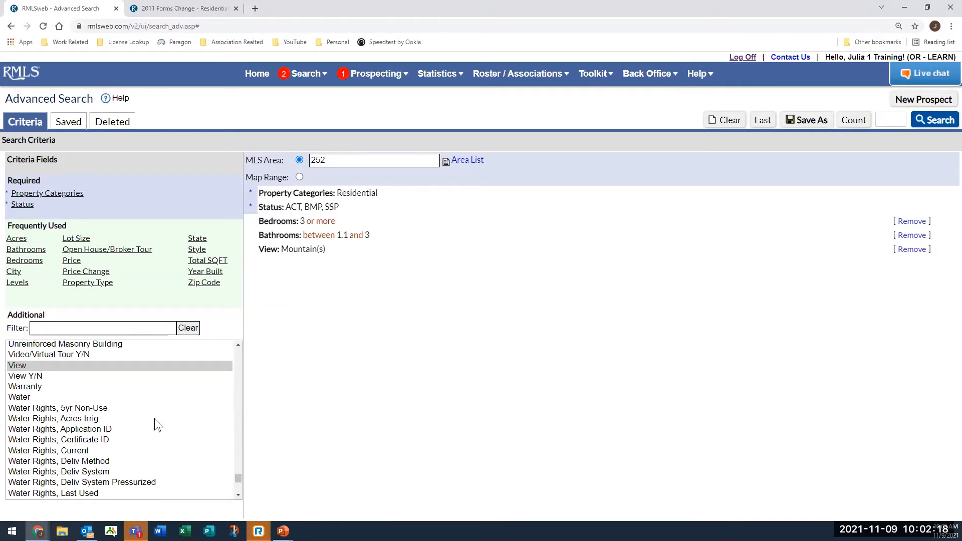
Change the View criterion to exclude listings with a Golf Course or Pond view.
click(46, 368)
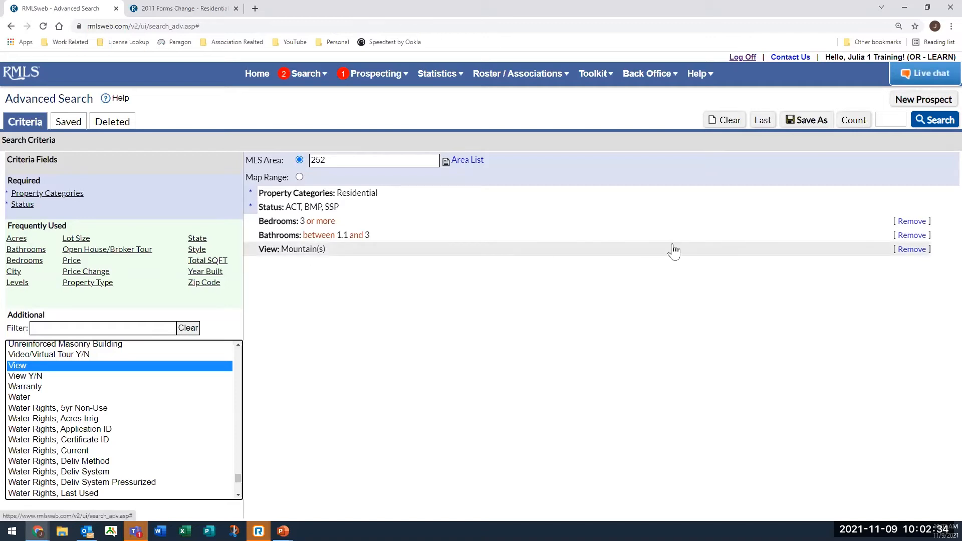
click(340, 249)
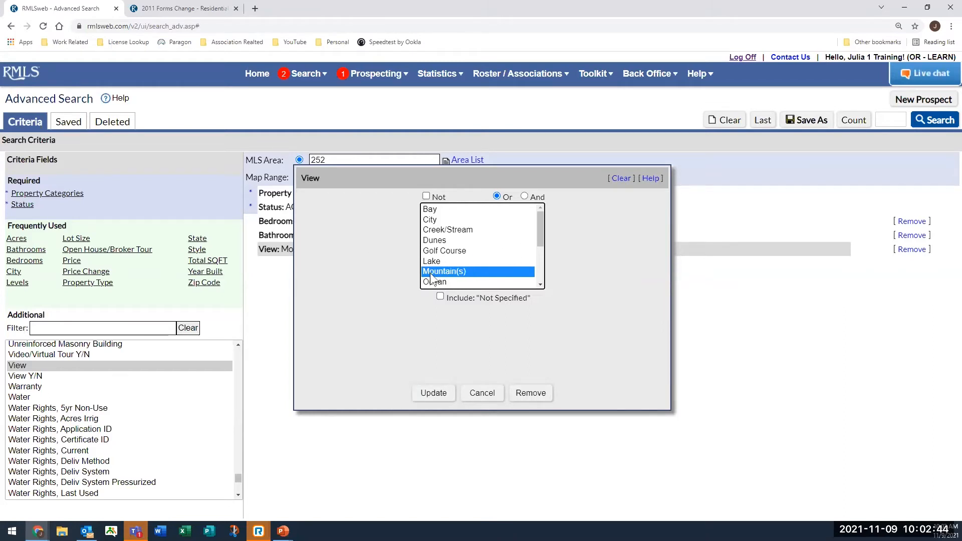
click(427, 196)
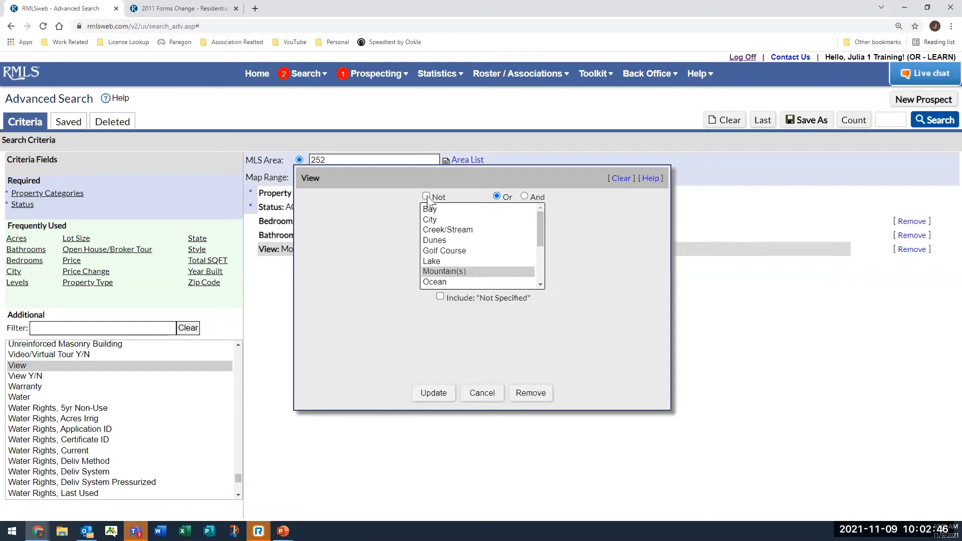
click(438, 250)
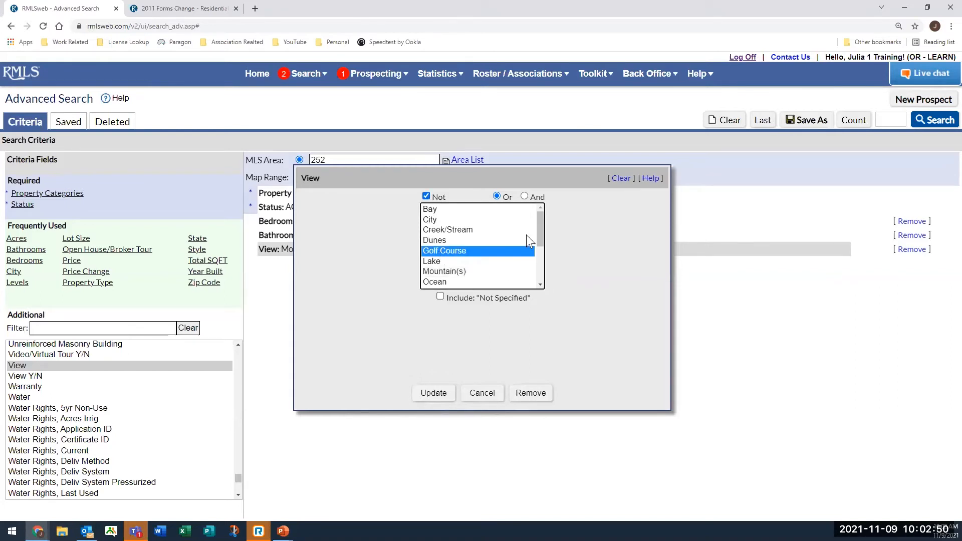
drag(538, 227, 537, 251)
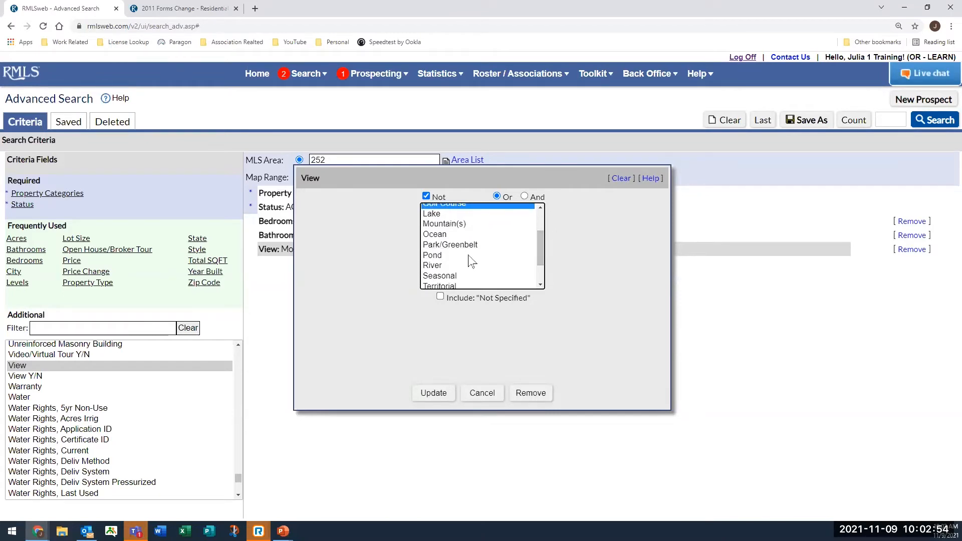
ctrl+click(435, 257)
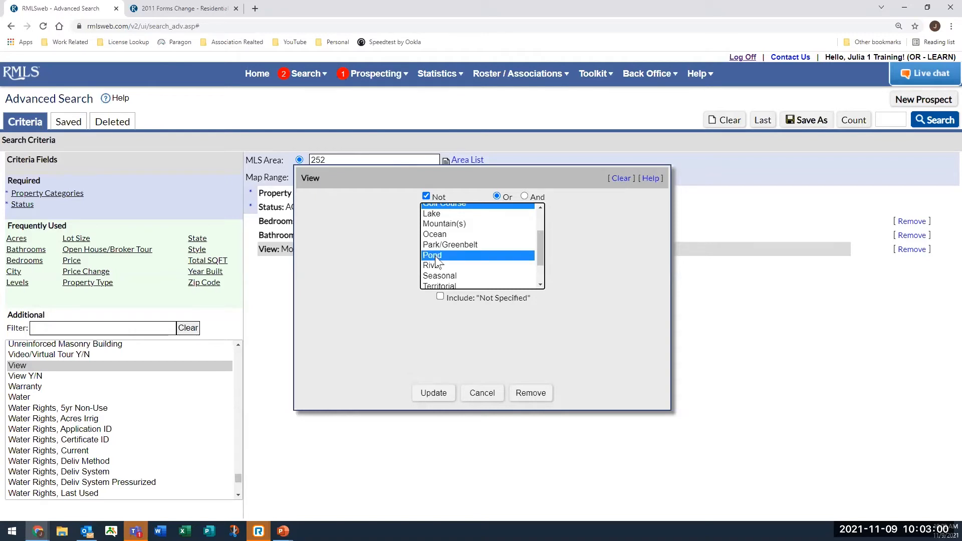
click(429, 392)
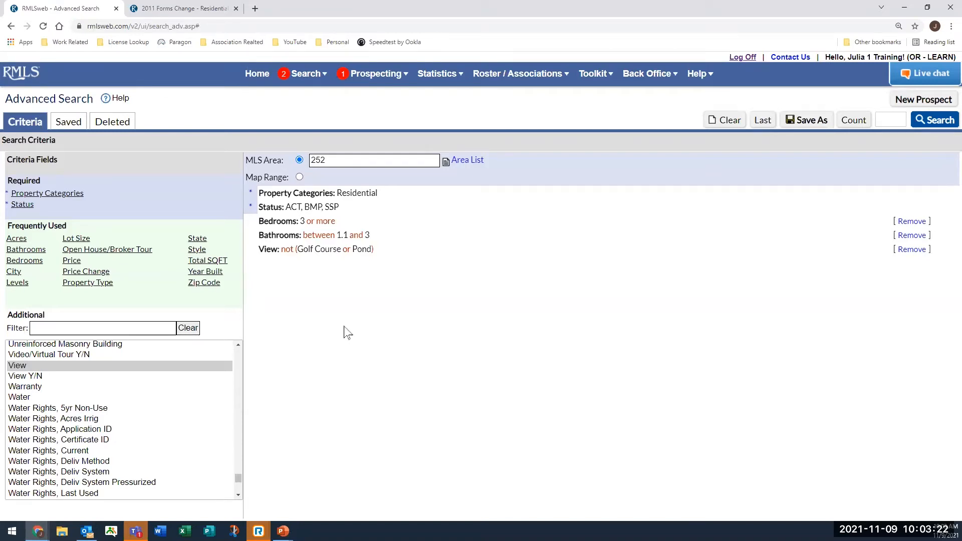
Add a View Y/N criterion set to Yes to the search.
click(54, 376)
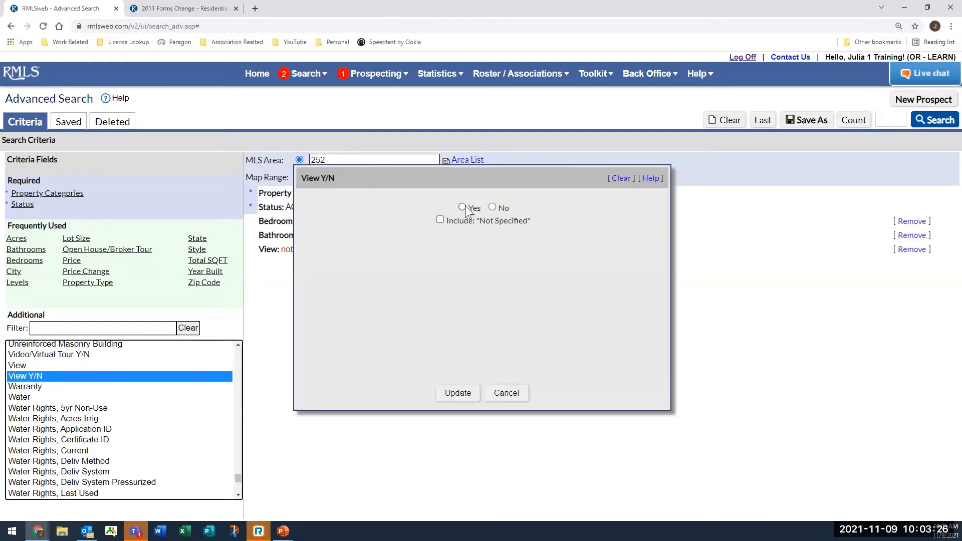
click(464, 207)
click(455, 397)
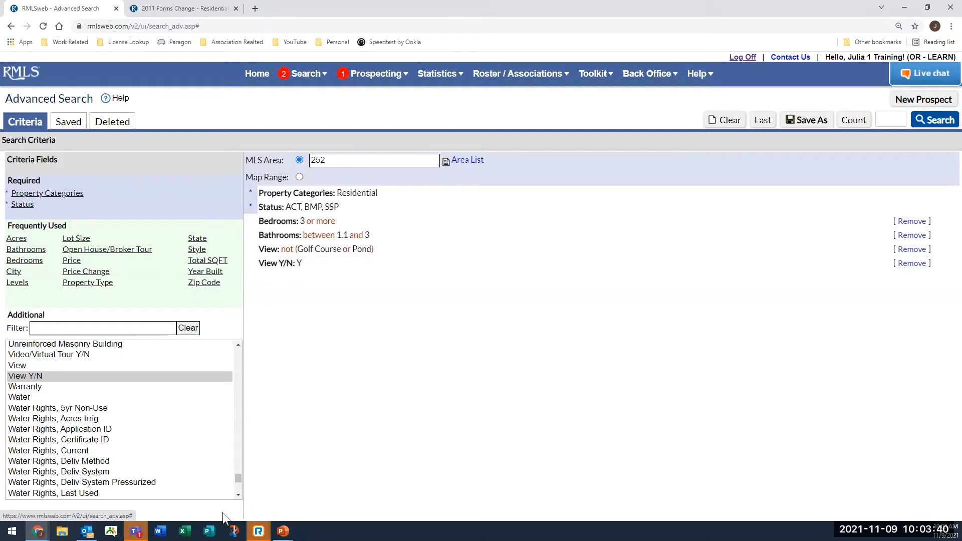
Check the Waterfront Description criterion's options and cancel without choosing one.
drag(238, 479, 242, 498)
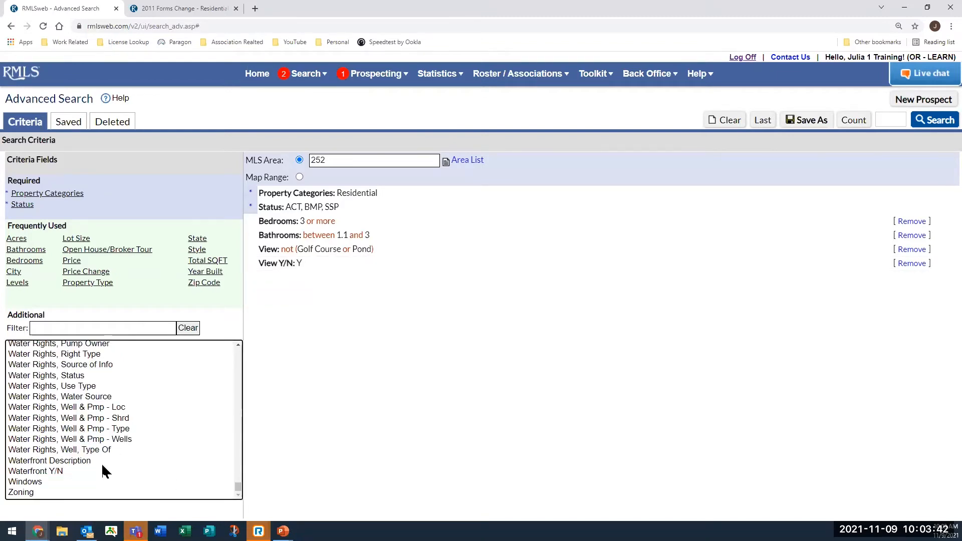
click(75, 461)
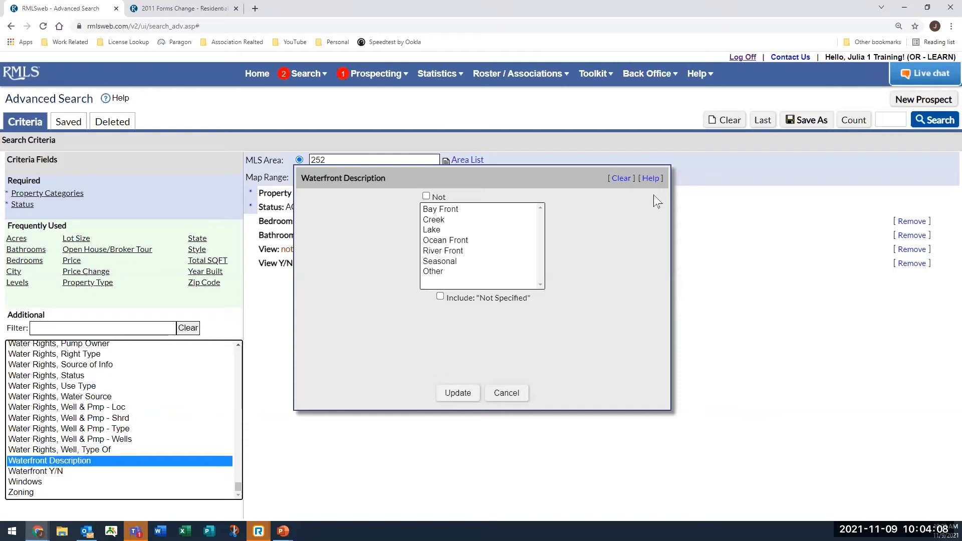
click(506, 393)
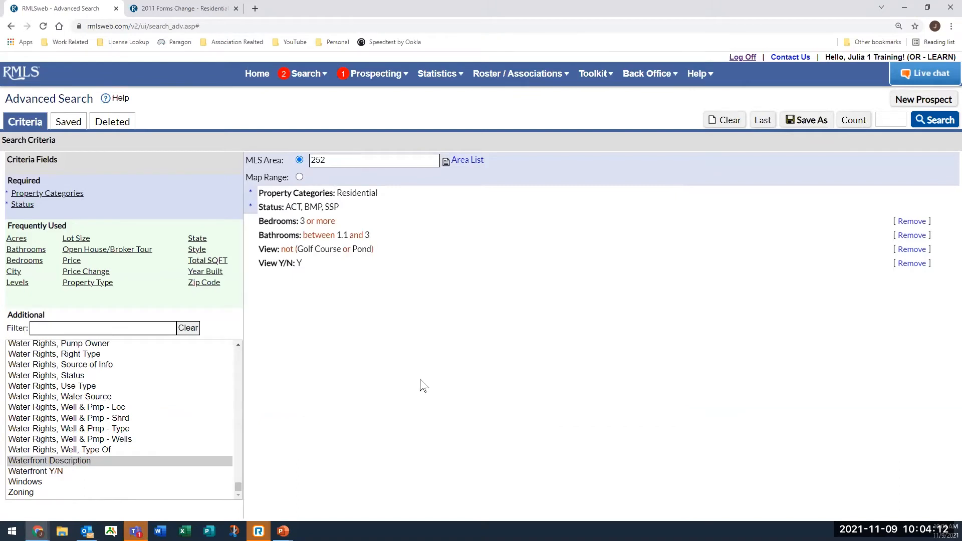
Count the listings matching the search and save its criteria as a new prospect profile named November 9.
click(862, 122)
click(379, 83)
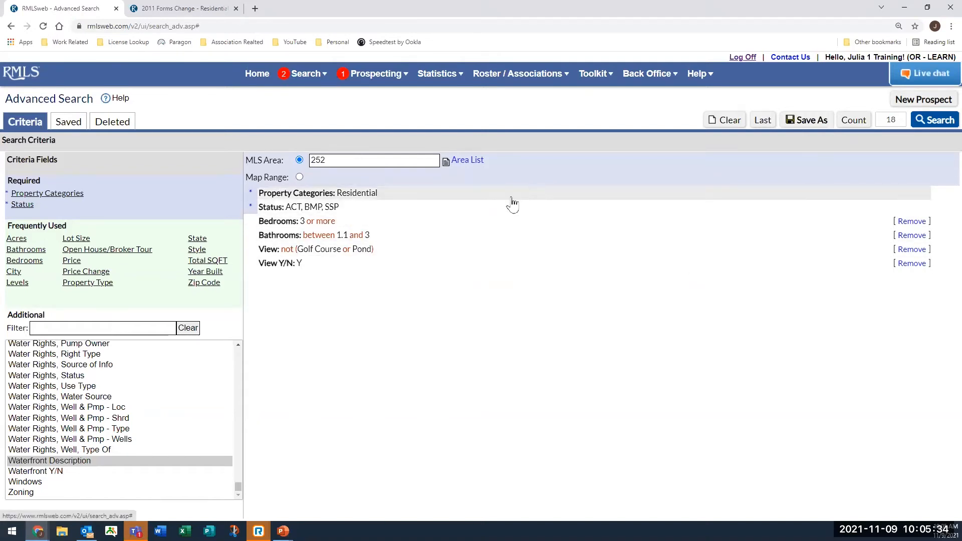
click(920, 100)
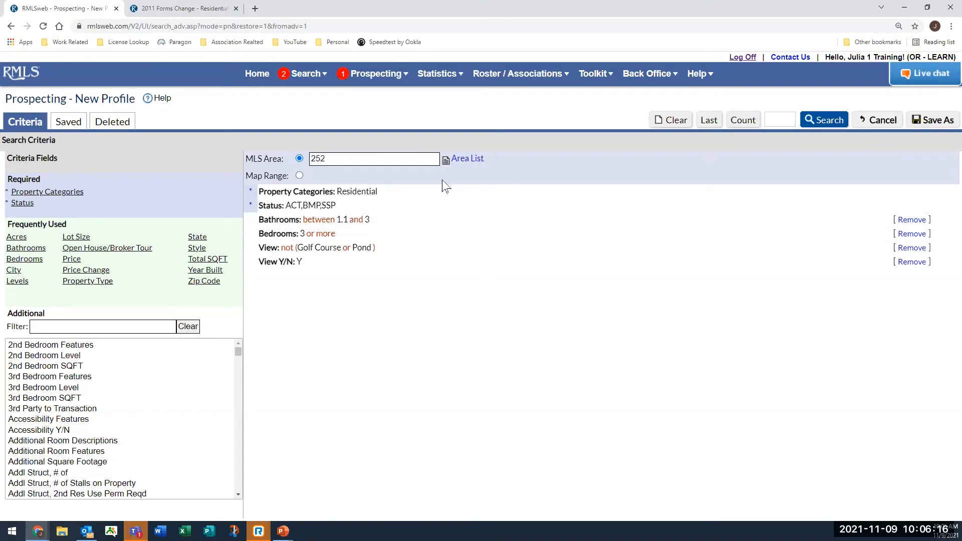
click(939, 122)
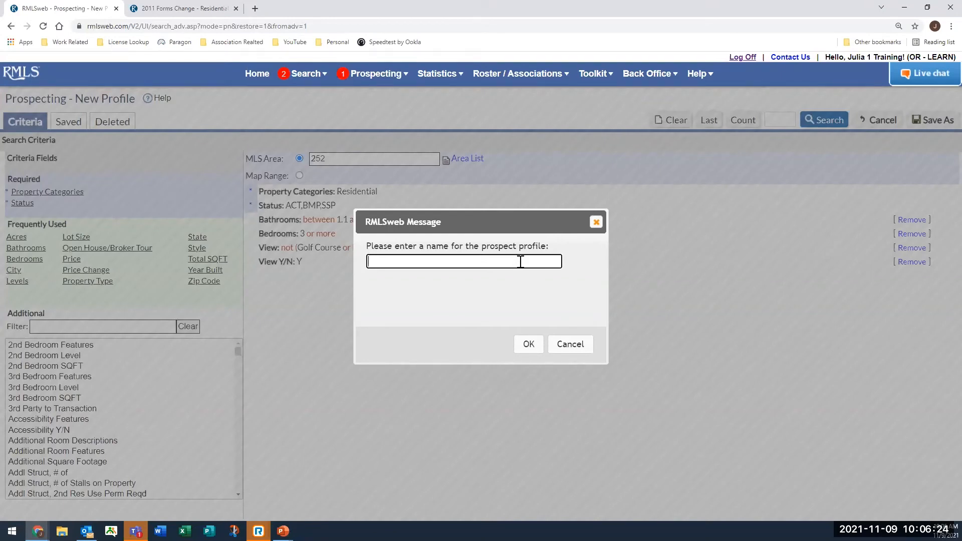
text(November 9)
click(528, 346)
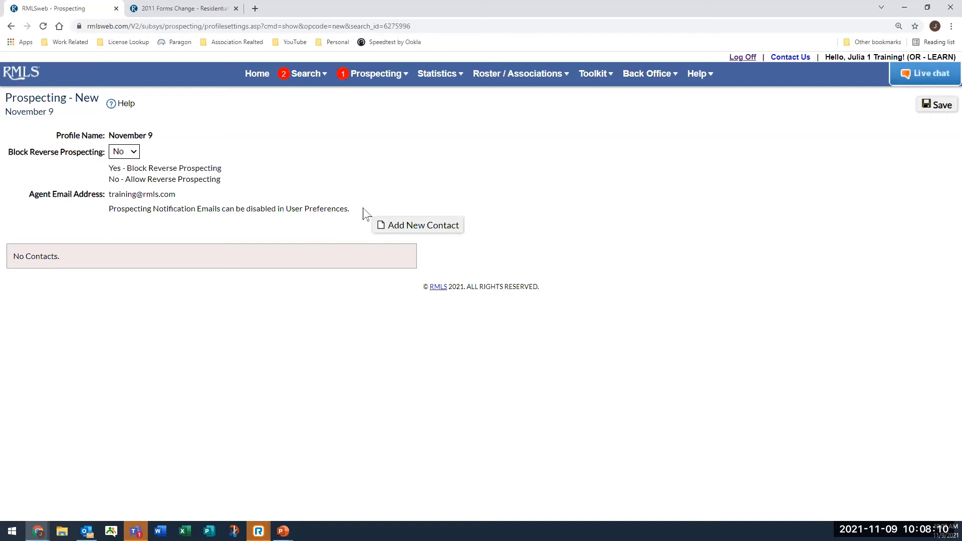
Add the third existing contact in the contact list to the November 9 prospect profile.
click(429, 230)
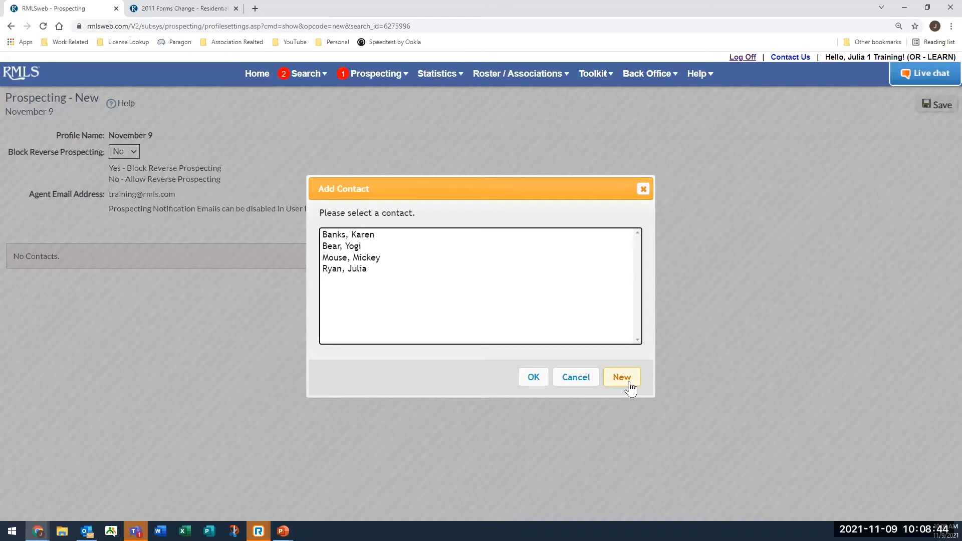
click(368, 259)
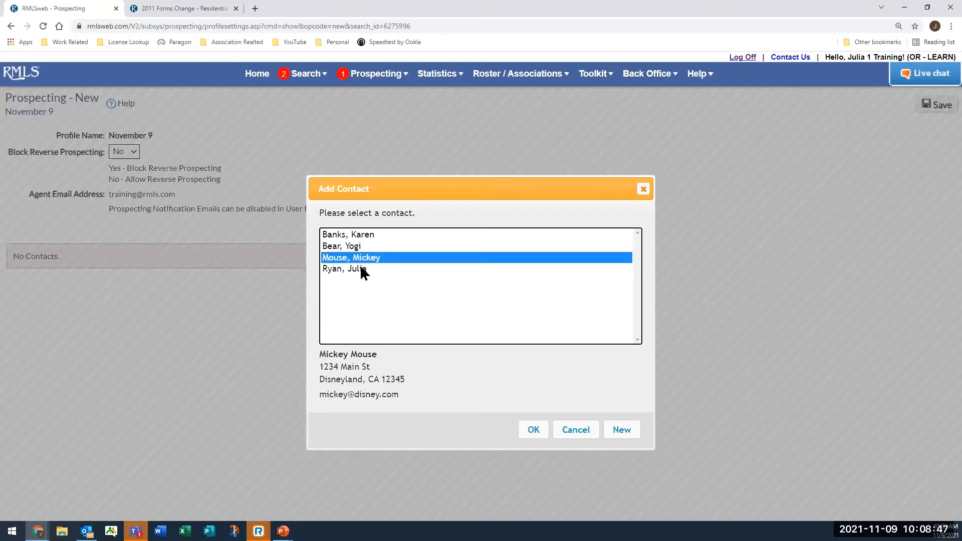
click(534, 431)
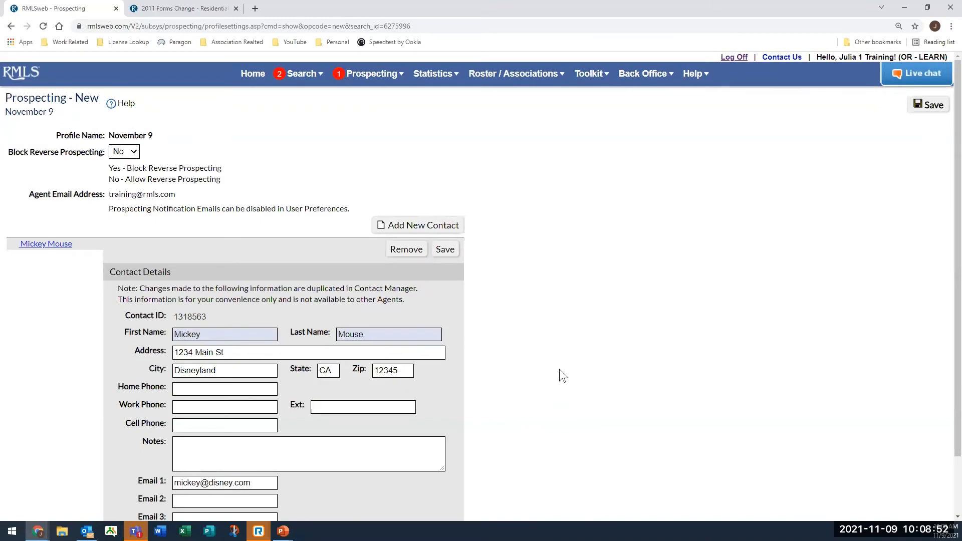
Turn on Auto Email to Contact for the added contact and review the auto email parameters.
scroll(561, 375, down, 2)
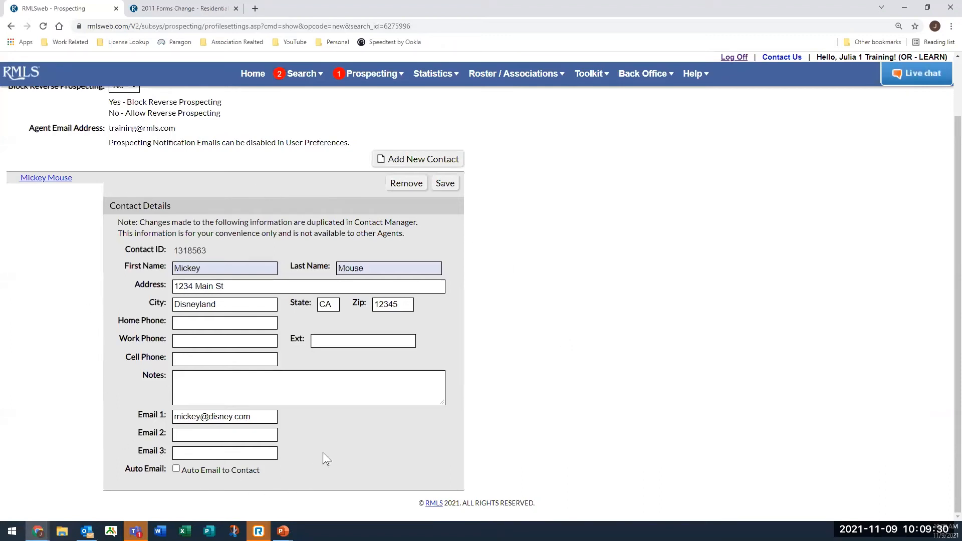
click(176, 469)
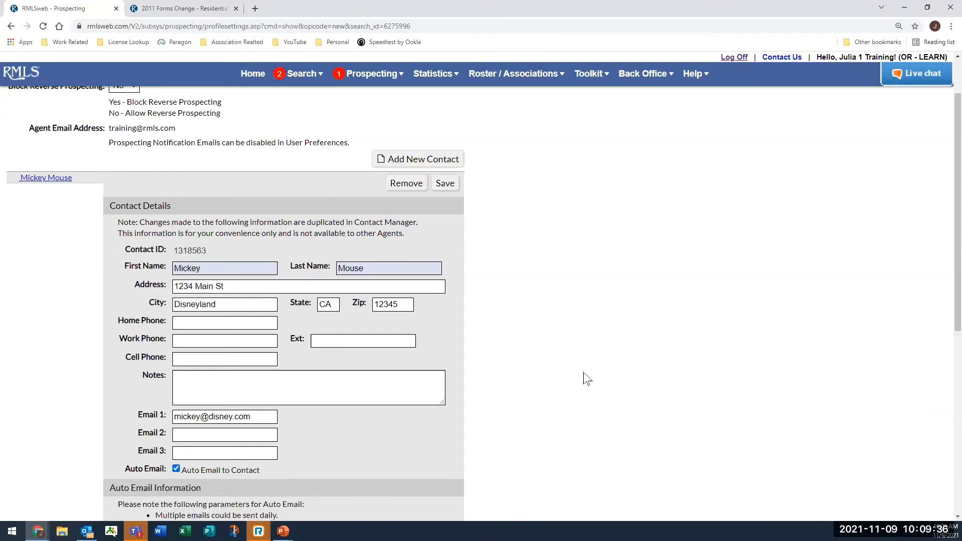
scroll(586, 379, down, 5)
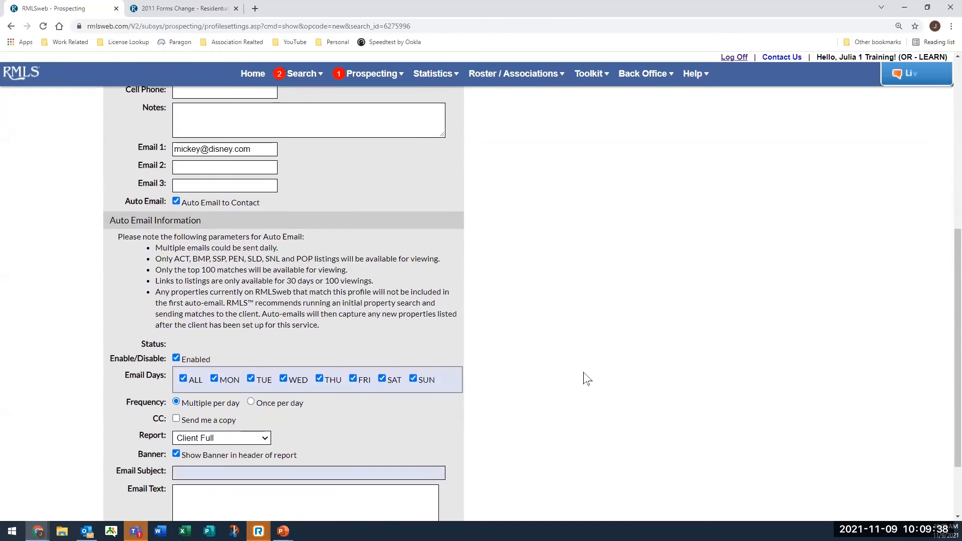
scroll(587, 378, down, 2)
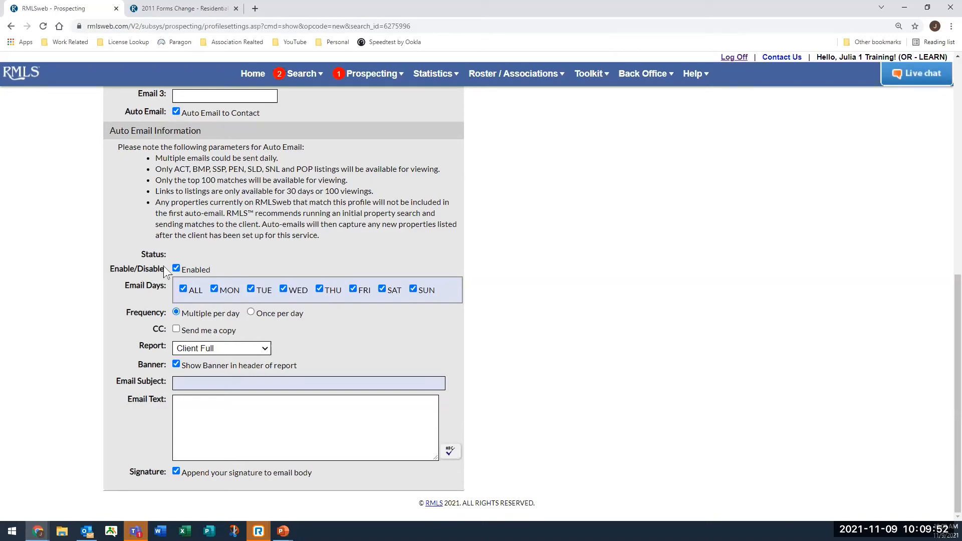
Keep auto email enabled, exclude Thursday from the email days, keep the frequency at Multiple per day and have a copy sent to the agent.
click(176, 268)
click(176, 269)
click(318, 290)
click(251, 312)
click(176, 312)
click(176, 330)
Review the report types, keep Client Full, and set the email subject to New Stuff.
click(264, 349)
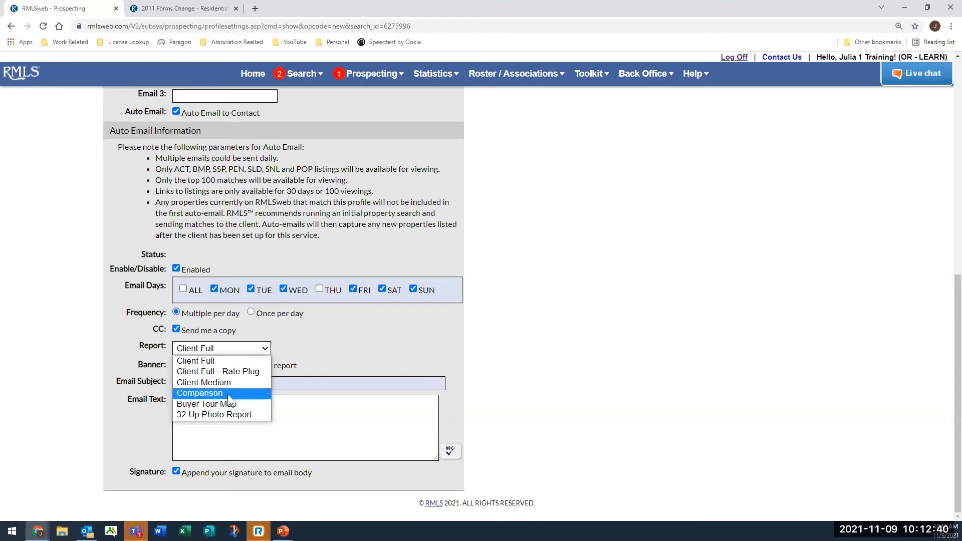
click(244, 350)
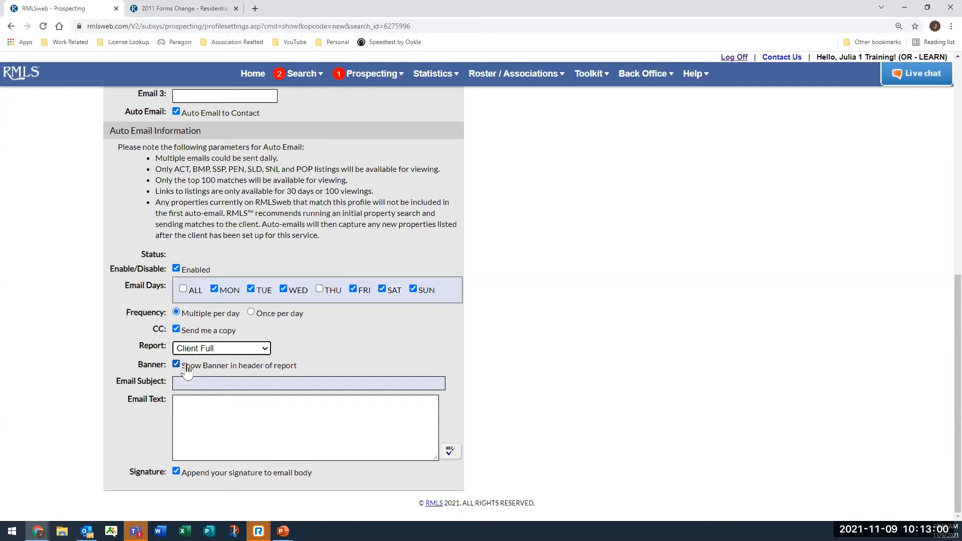
click(191, 382)
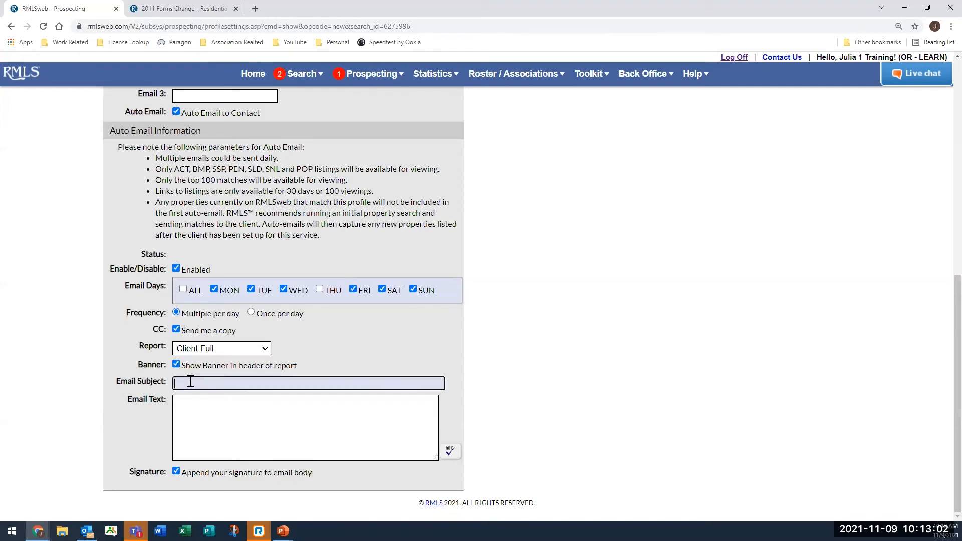
text(New Stuff)
Check where User Preferences is offered among the Toolkit and Help options, and return to the prospect form.
click(590, 76)
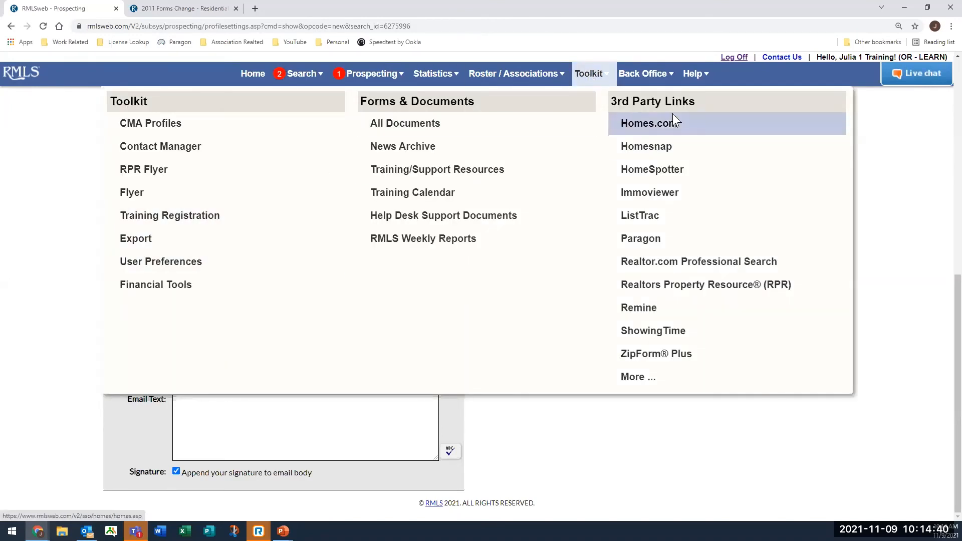
click(688, 75)
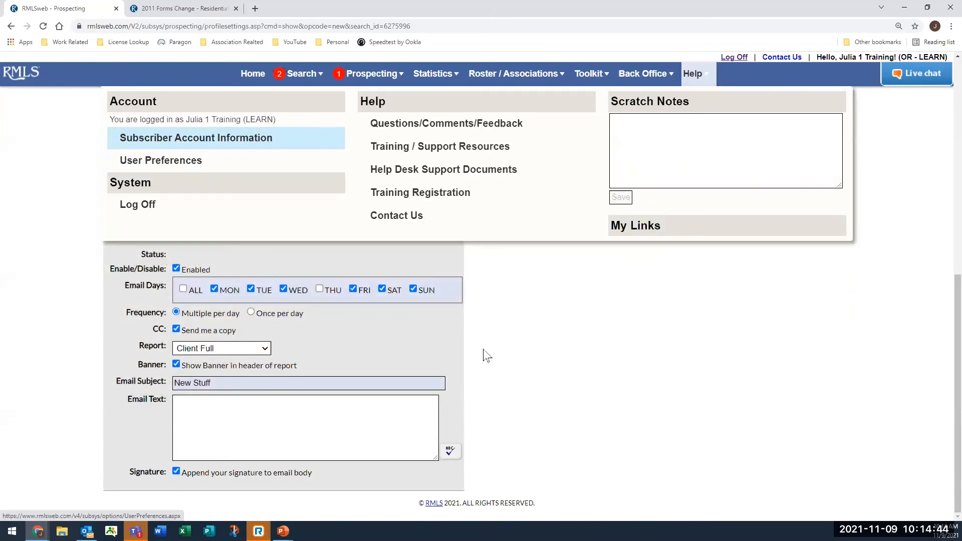
click(561, 386)
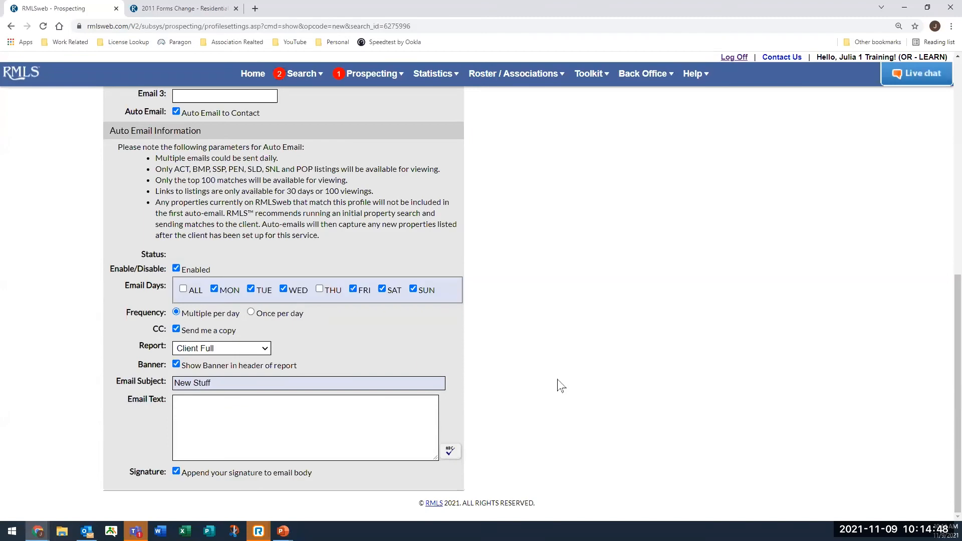
Go back over the auto email settings and the contact's details to the empty second email field.
scroll(561, 386, up, 4)
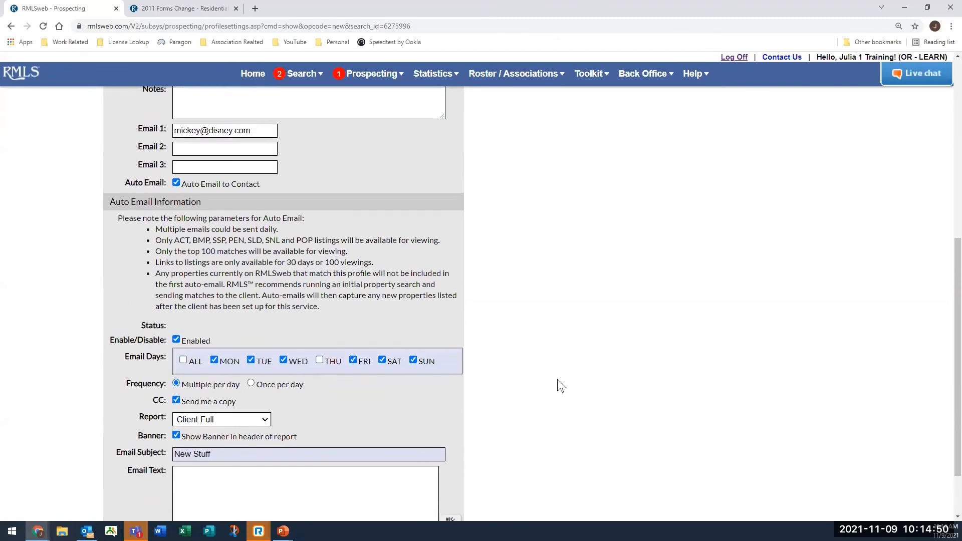
scroll(561, 386, up, 4)
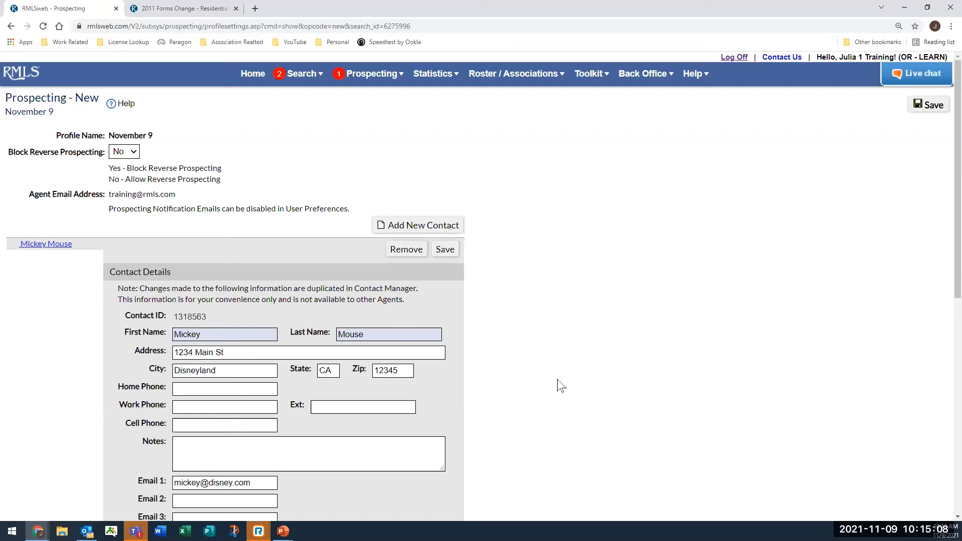
scroll(561, 386, down, 1)
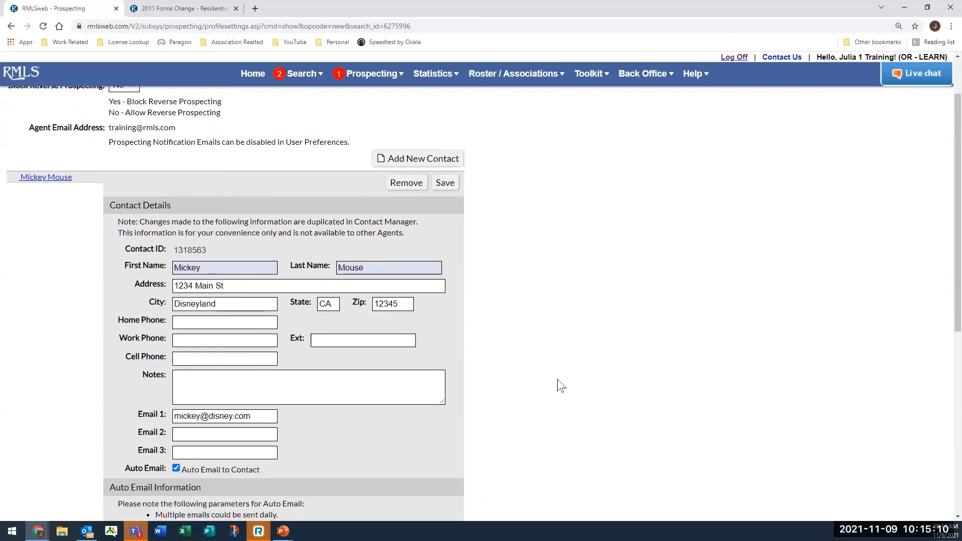
click(213, 434)
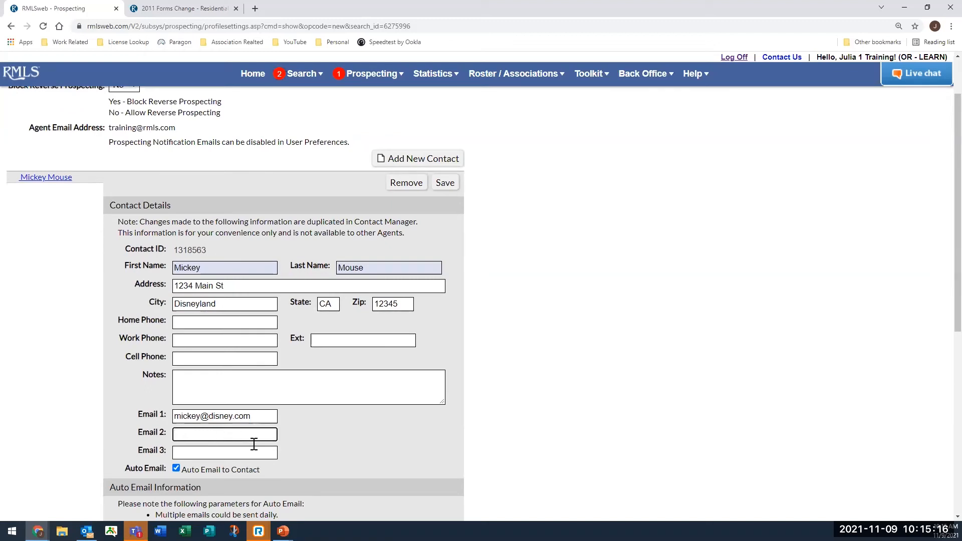
Add the existing contact with the abc.com e-mail to the profile and turn on auto email for that contact.
click(432, 161)
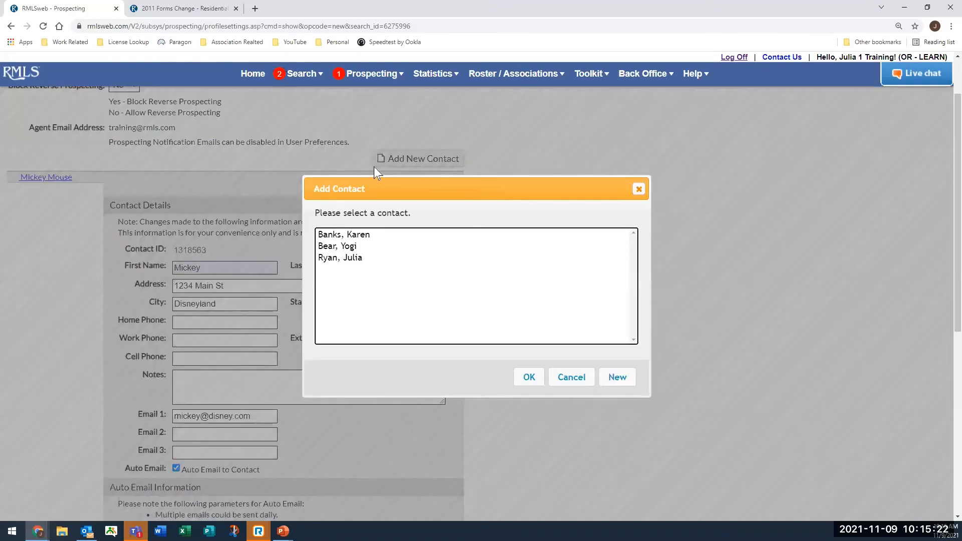
click(330, 247)
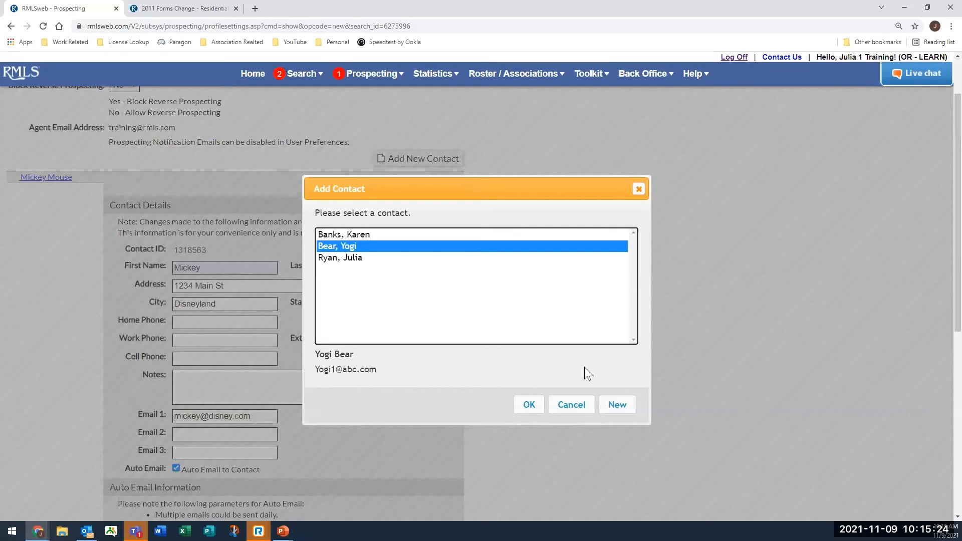
click(533, 404)
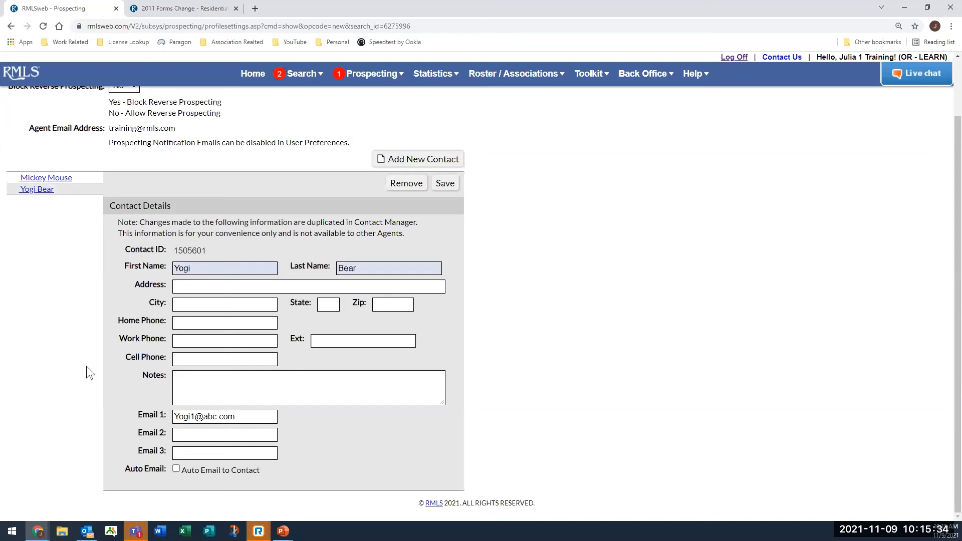
click(176, 469)
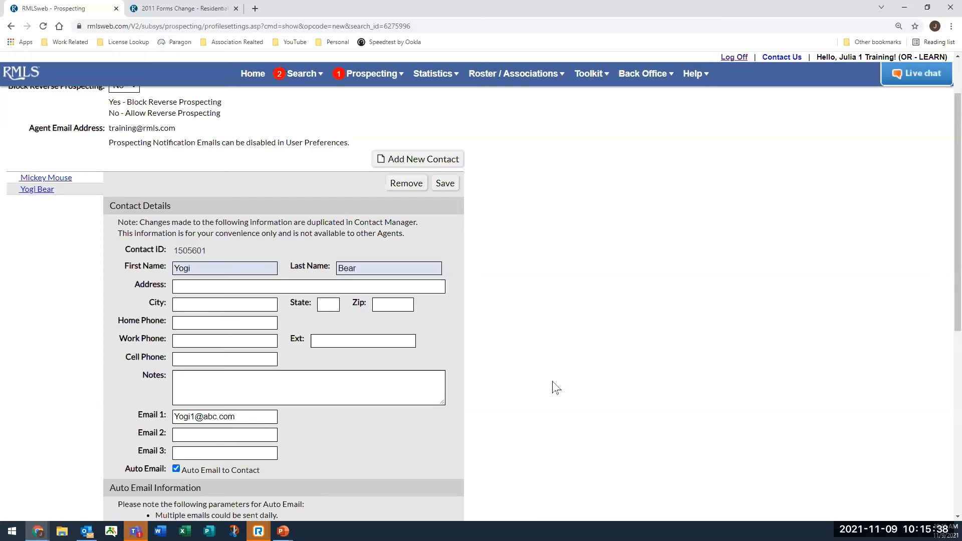
Set the added contact's auto email subject to New Stuff and save the November 9 profile.
scroll(555, 386, down, 2)
scroll(555, 387, down, 5)
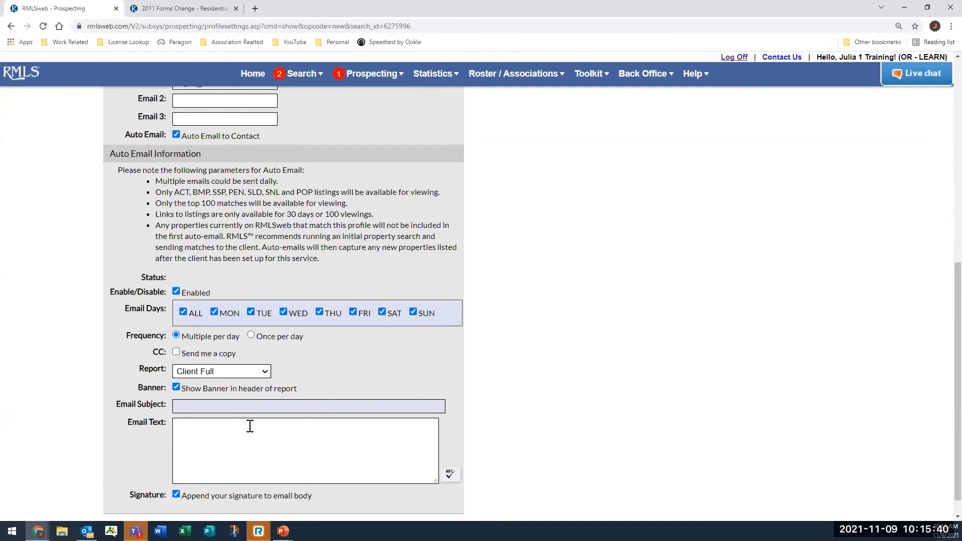
click(239, 405)
text(Ne)
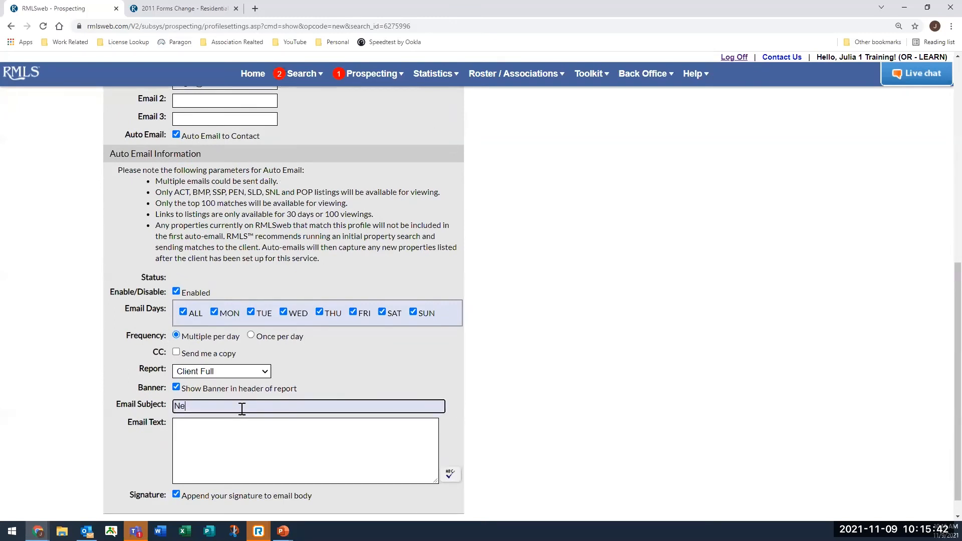
text(w Stuff)
scroll(521, 401, up, 5)
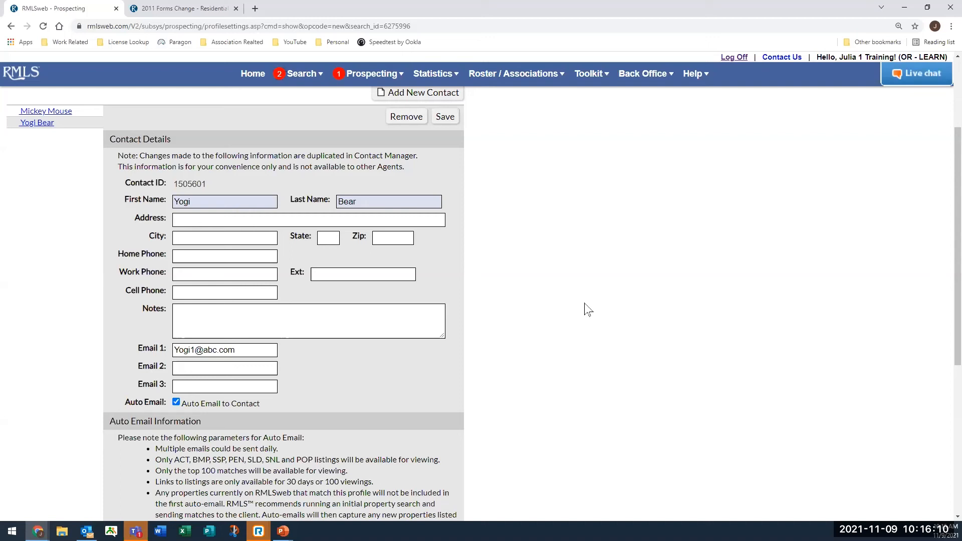
scroll(588, 308, up, 3)
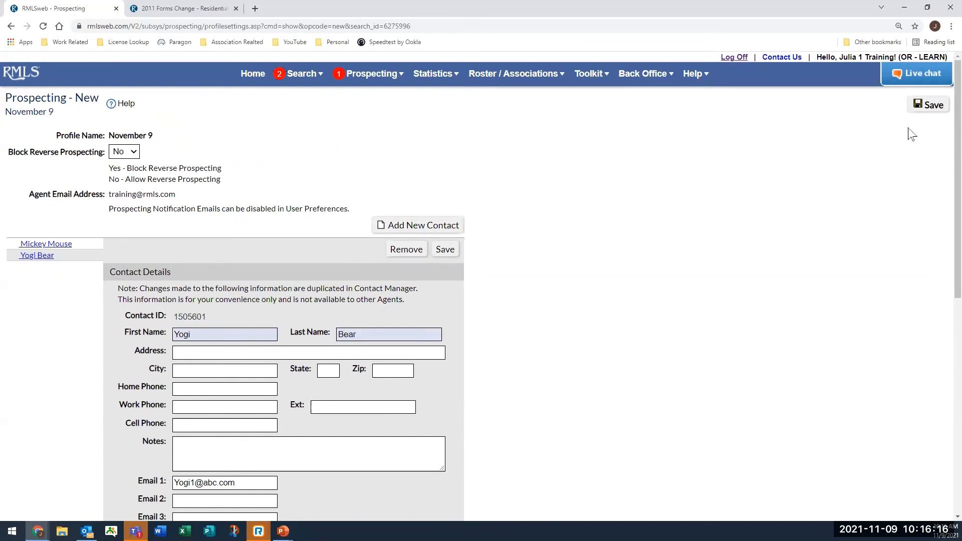
click(929, 106)
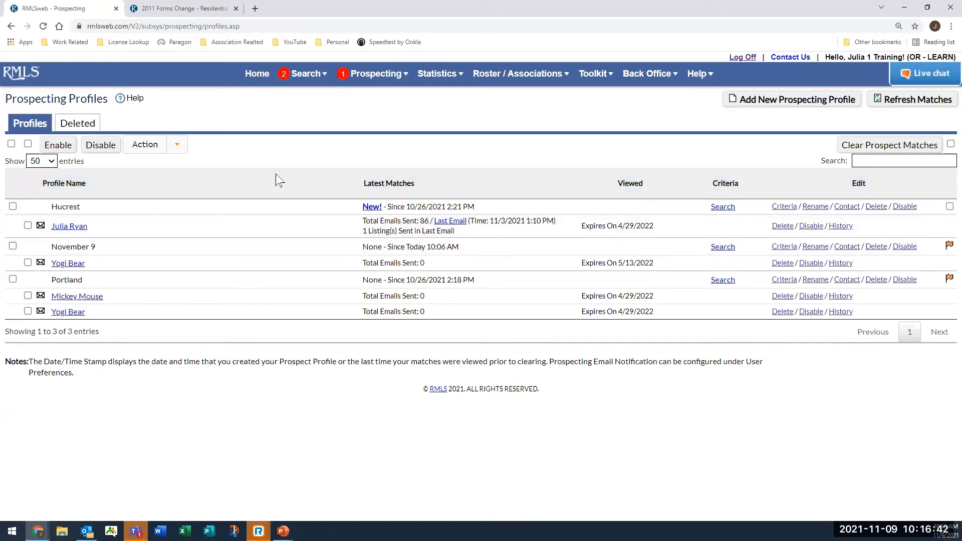
Reopen the prospect profiles list and renew the Hucrest profile by re-saving its contact and the profile.
click(373, 75)
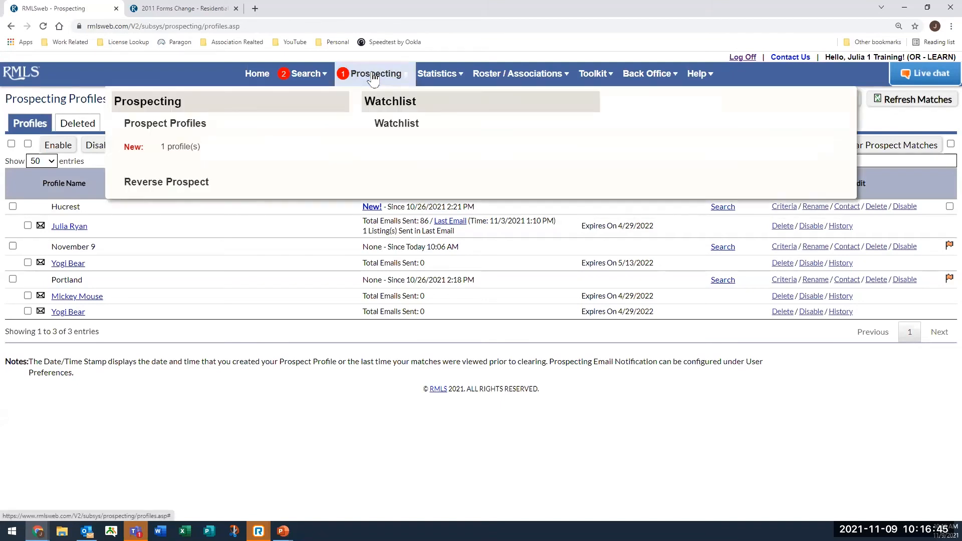
click(184, 127)
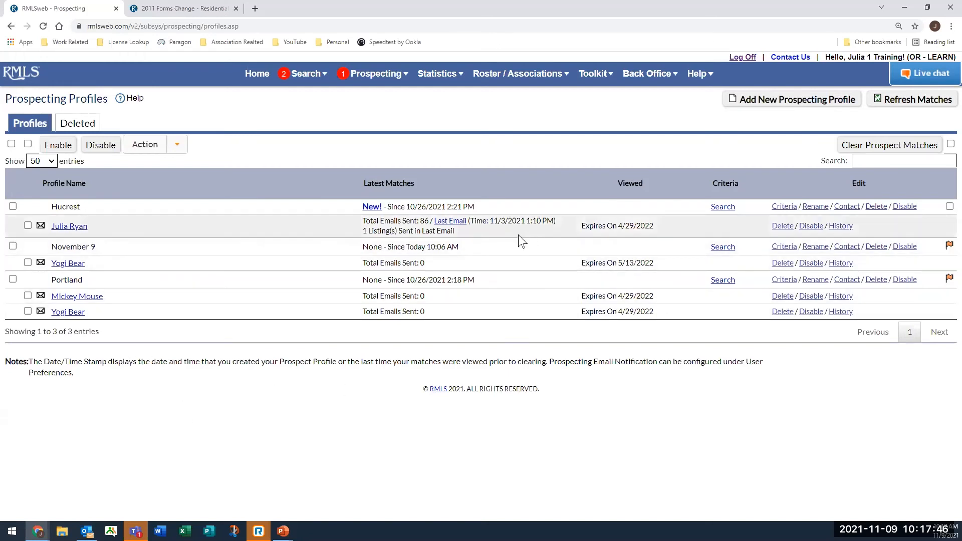
click(845, 210)
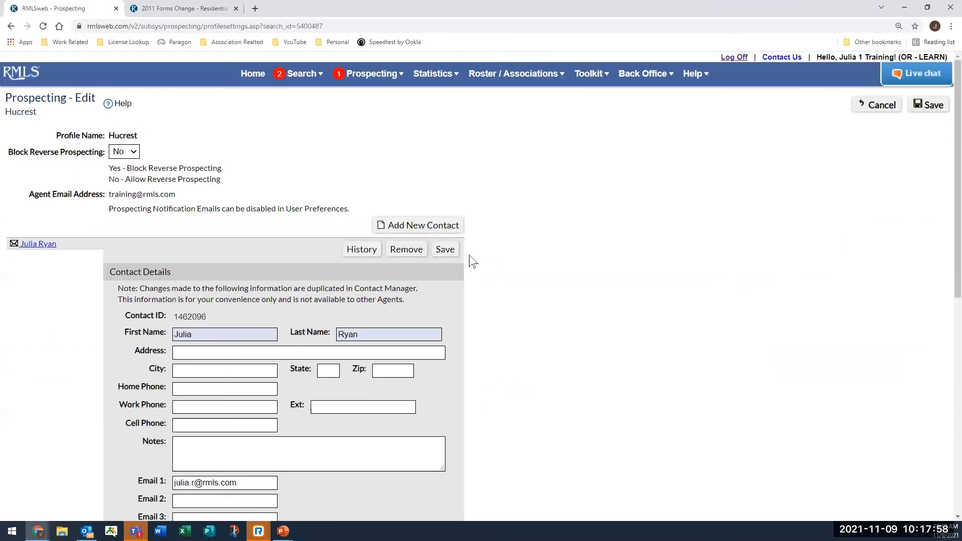
click(446, 250)
click(929, 106)
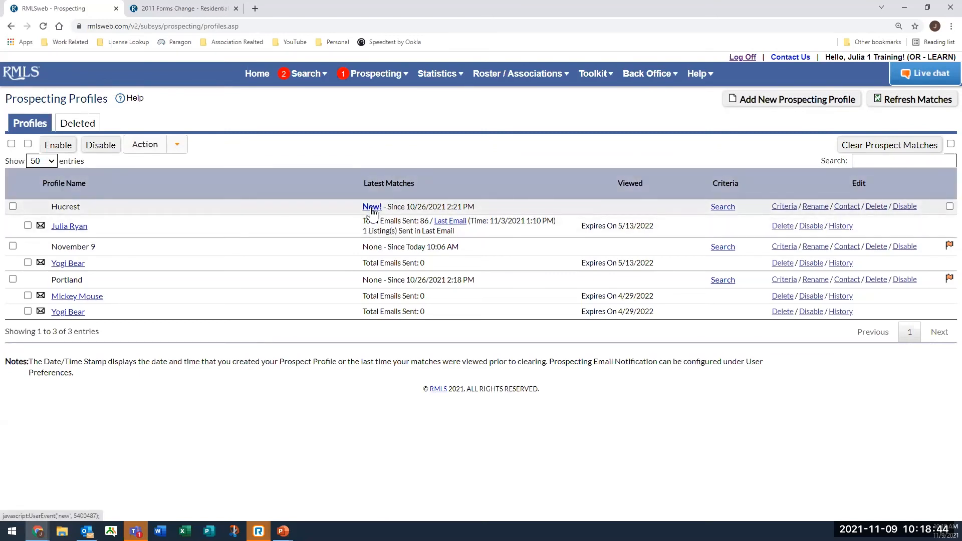
Review the Hucrest profile's new matches and then all listings matching its criteria, returning to the profiles list.
click(371, 207)
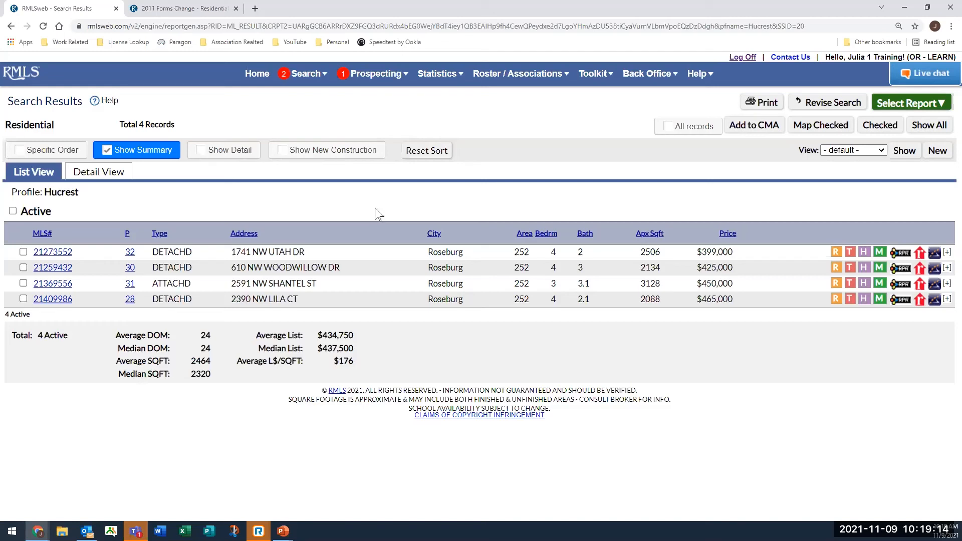
click(833, 106)
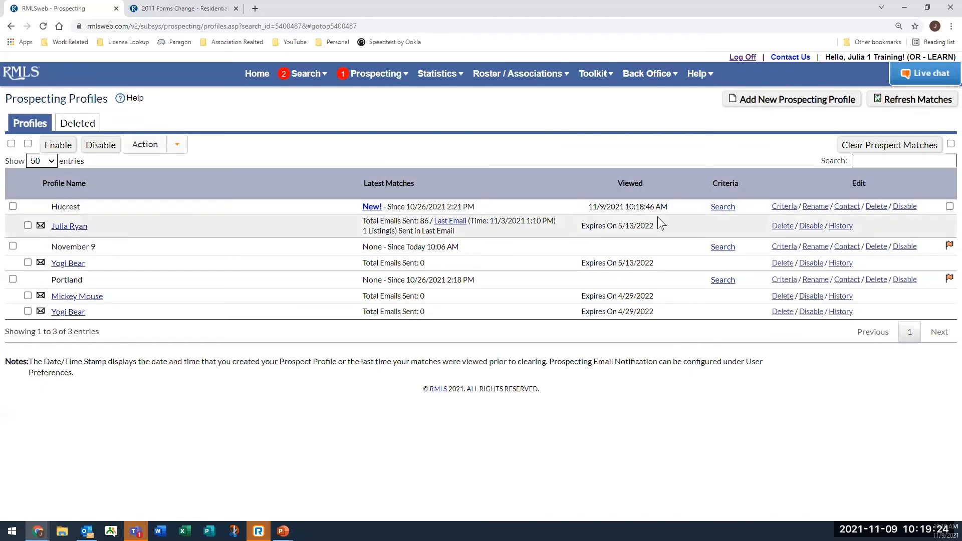
click(721, 208)
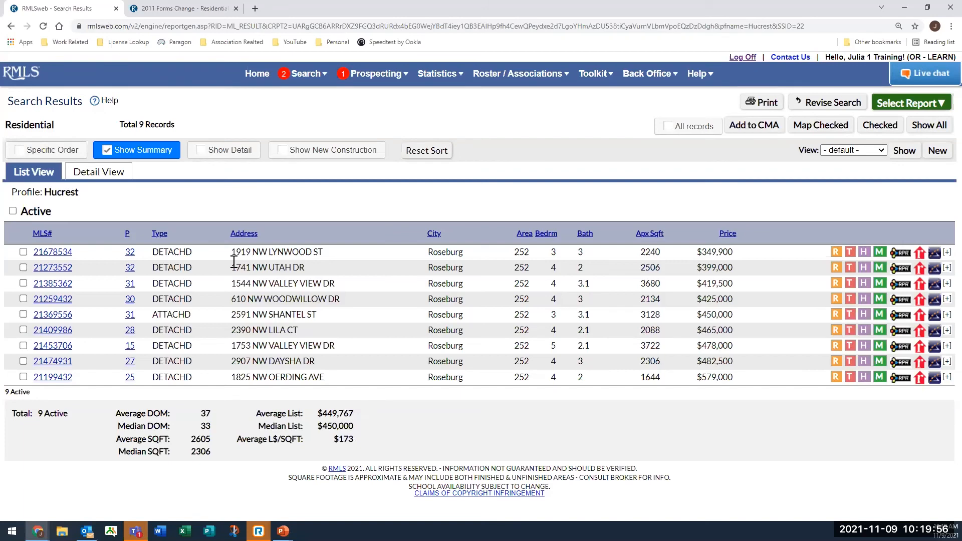
click(815, 105)
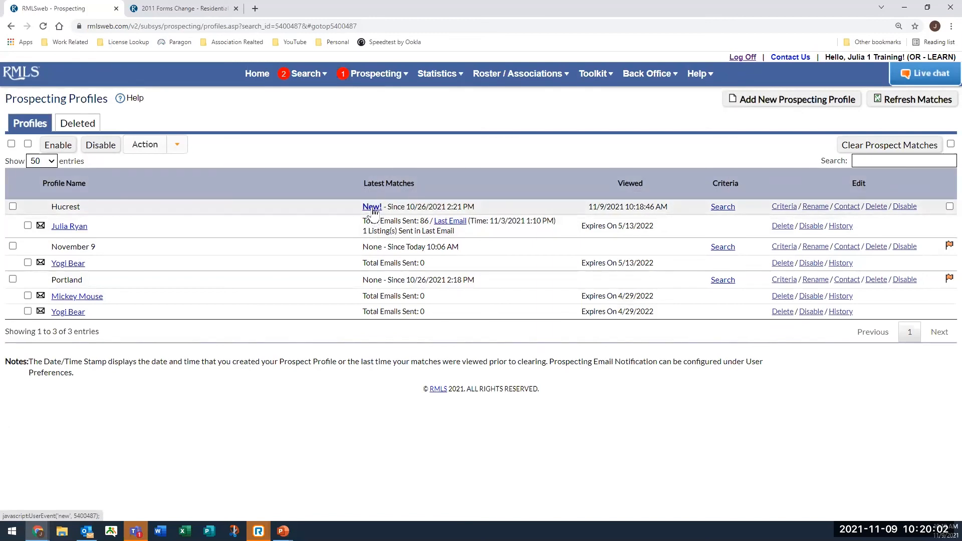
click(948, 207)
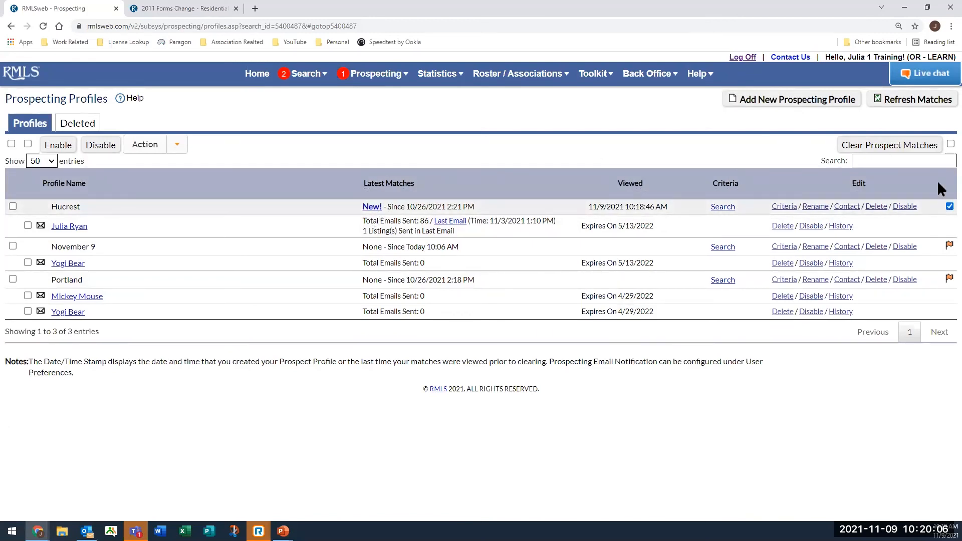
click(897, 146)
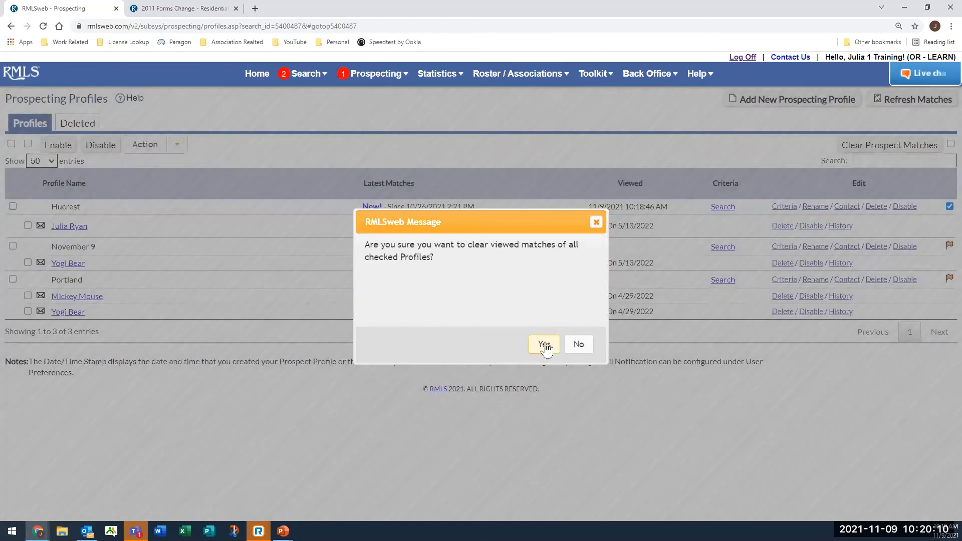
click(568, 344)
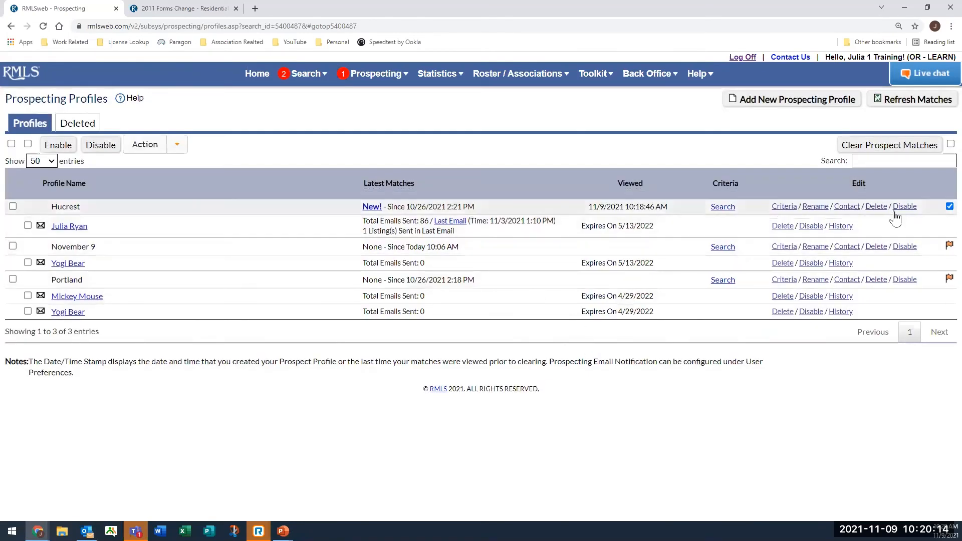
click(948, 206)
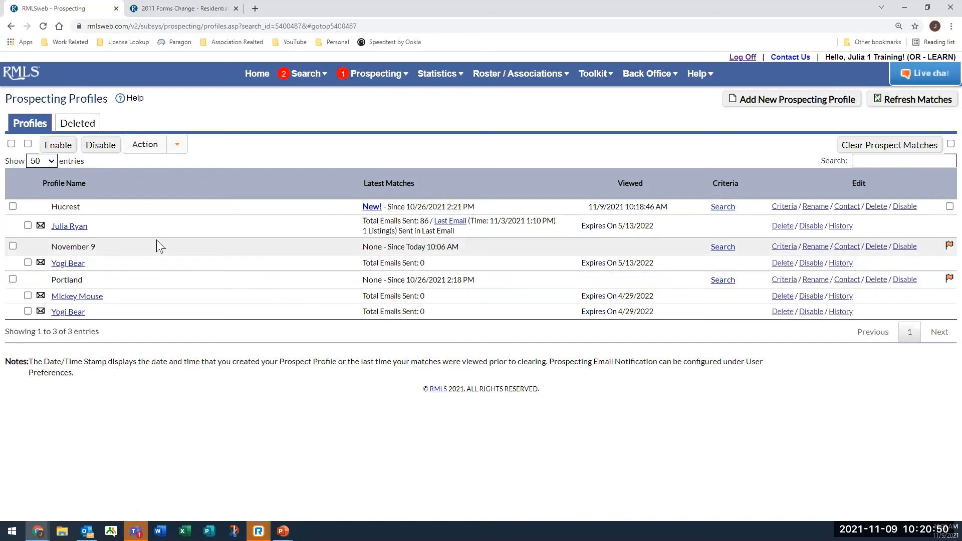
Edit the November 9 profile's criteria to exclude the 2 Story style and save the profile.
click(784, 247)
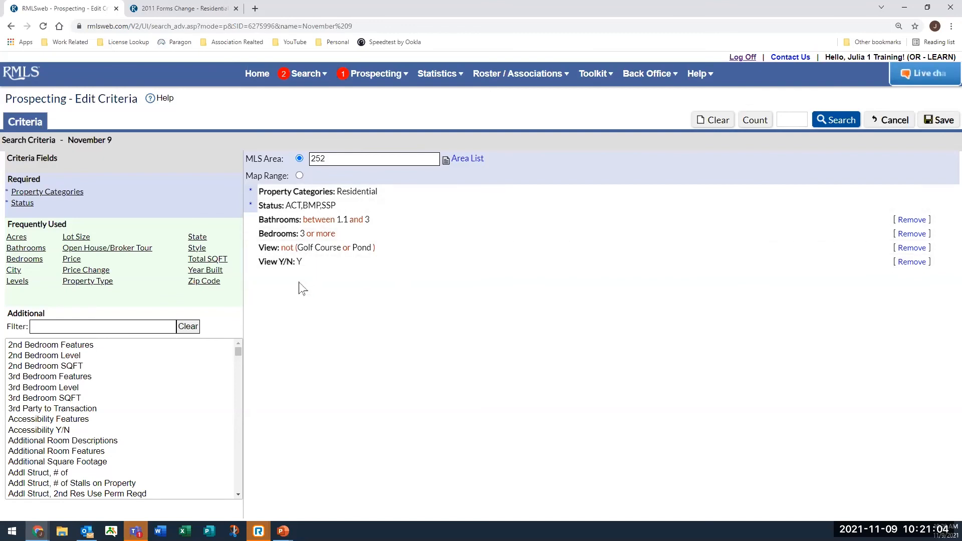
click(191, 248)
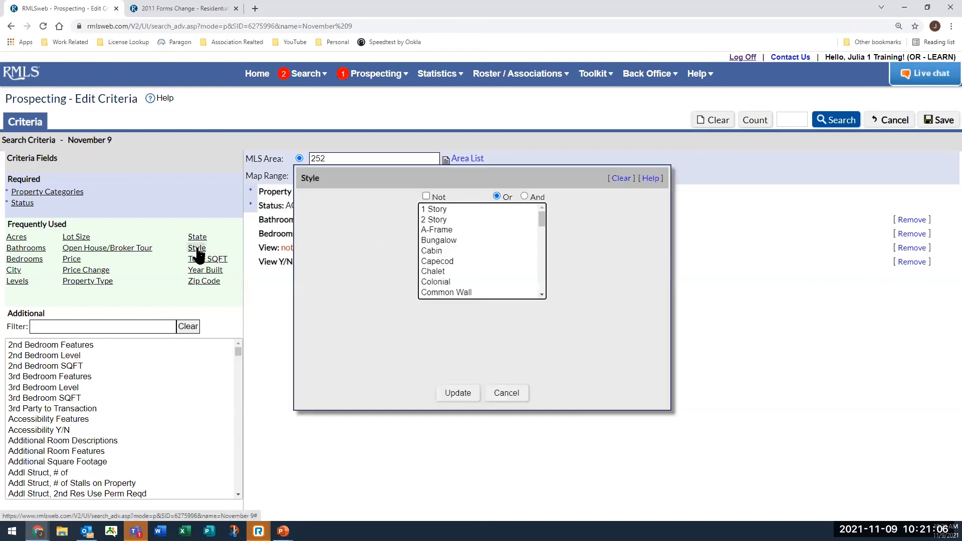
click(425, 196)
click(433, 219)
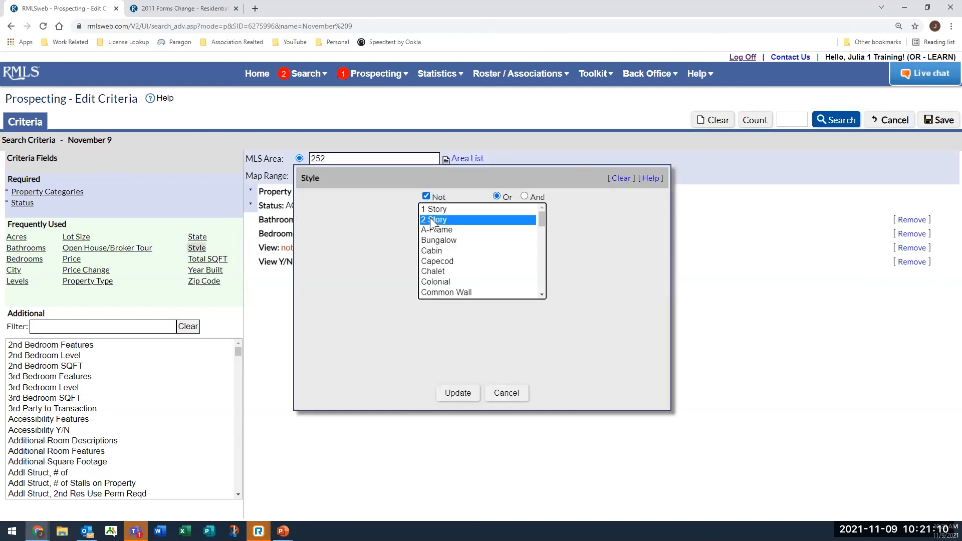
click(457, 392)
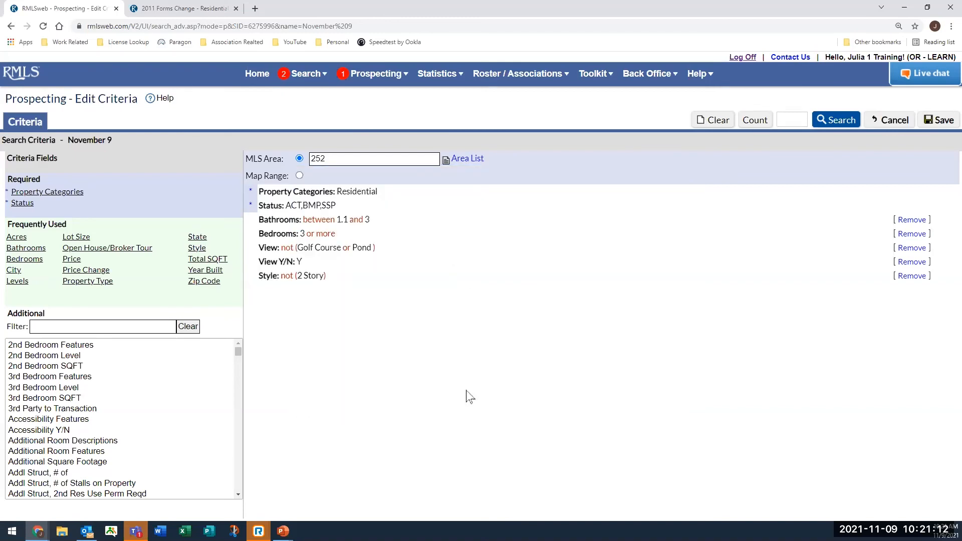
click(939, 120)
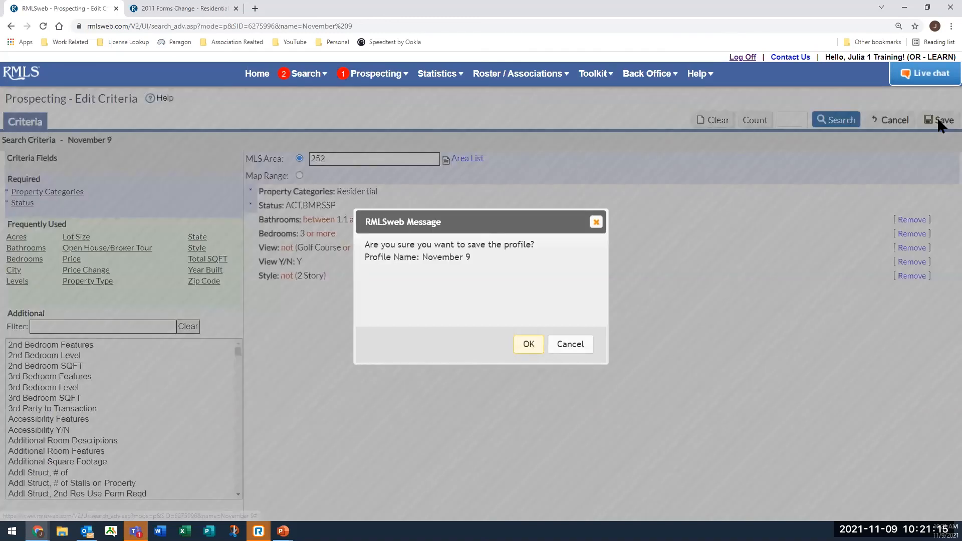
click(527, 344)
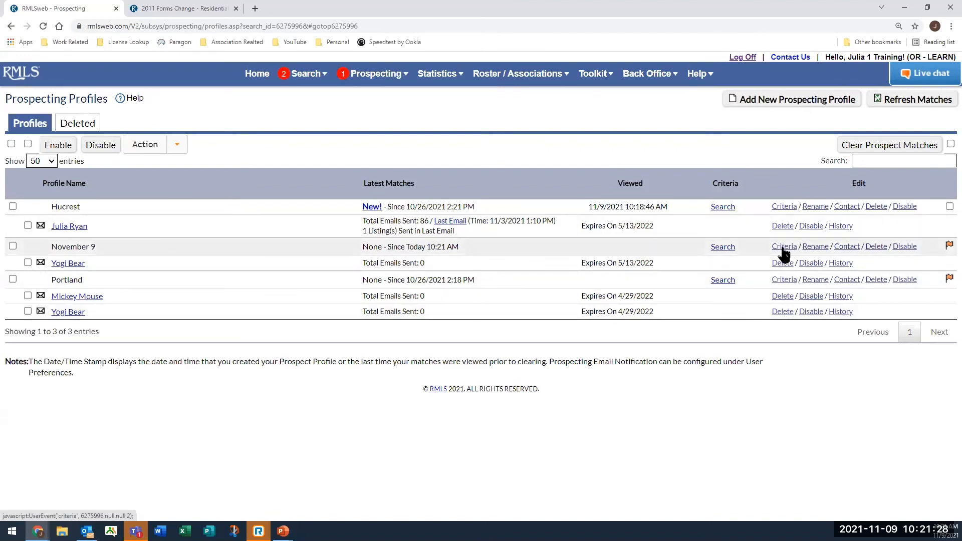
Look over the November 9 profile's contact settings without changes and check where Contact Manager is offered in the Toolkit.
click(847, 248)
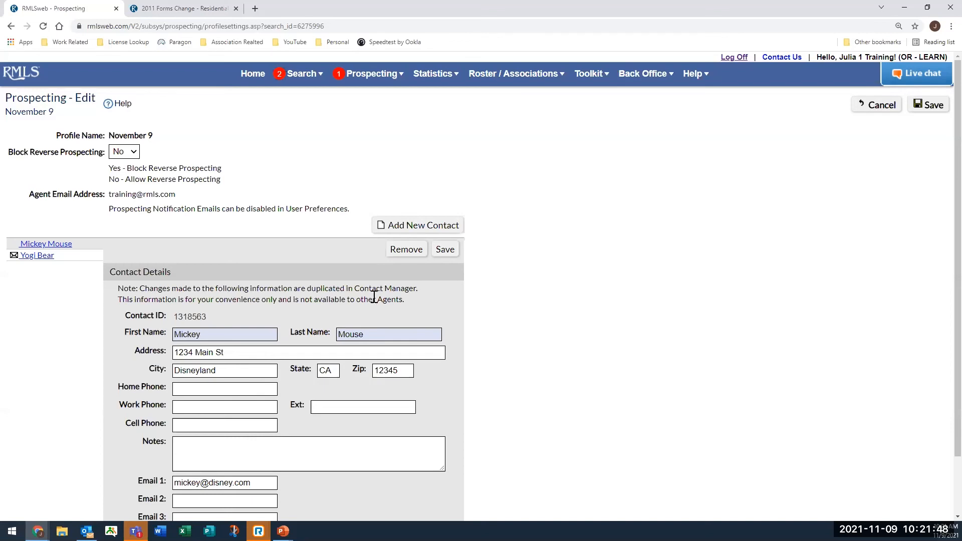
scroll(373, 303, down, 2)
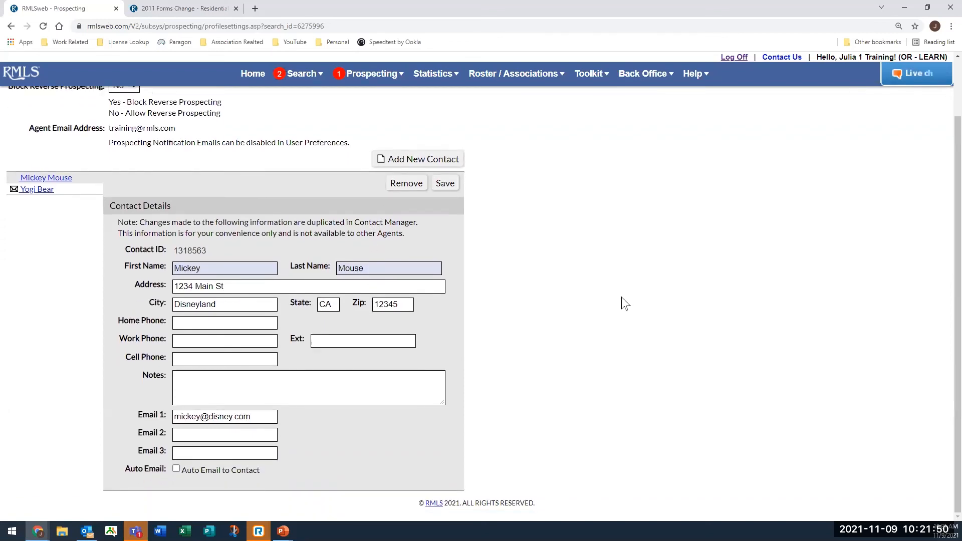
scroll(624, 303, up, 2)
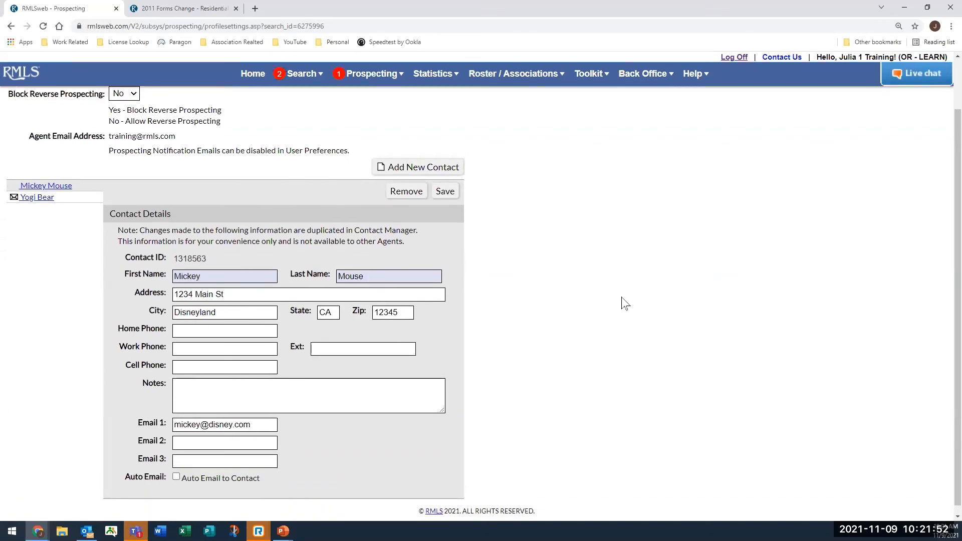
click(880, 108)
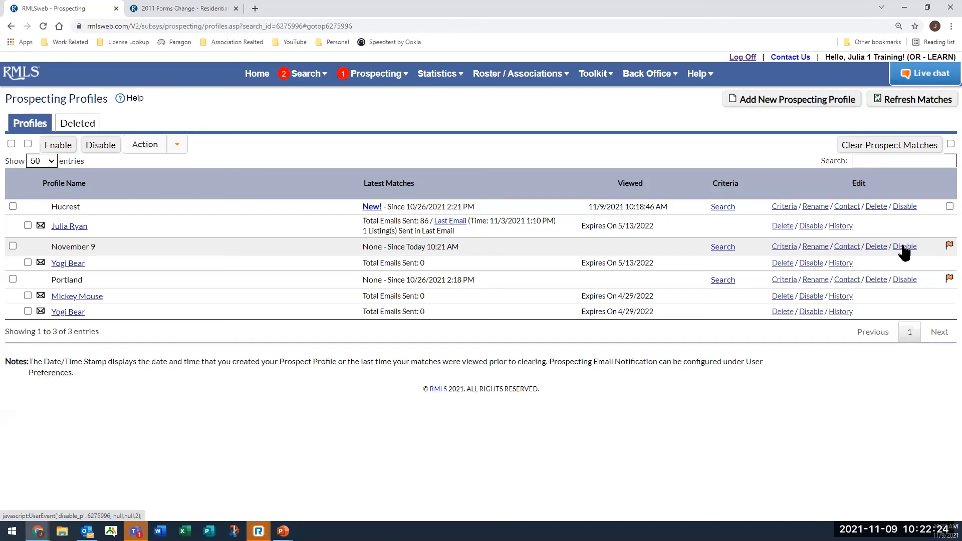
click(604, 85)
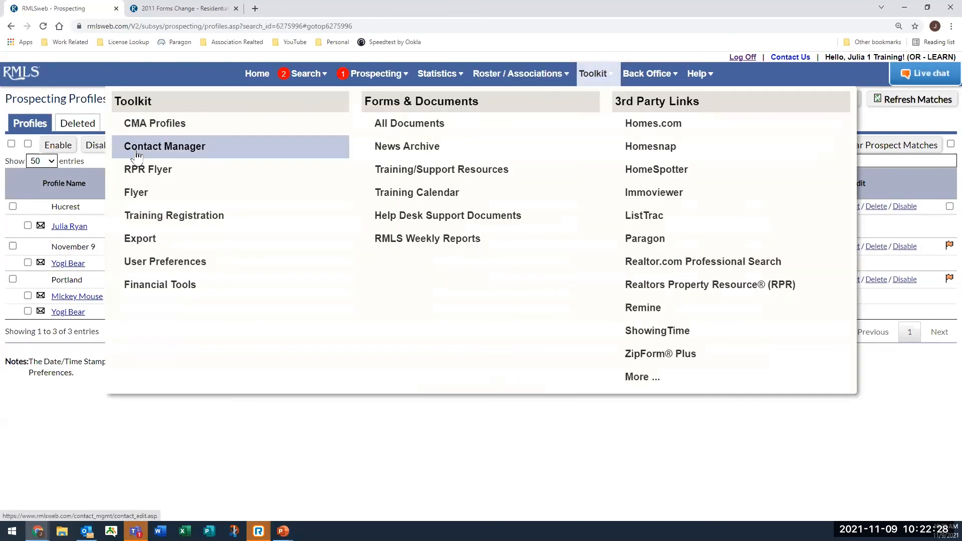
click(543, 447)
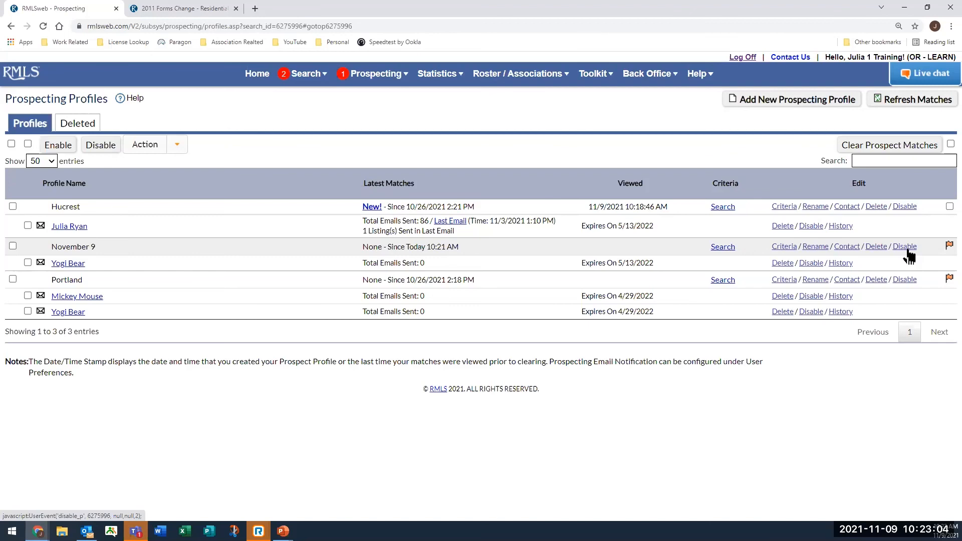
Disable the November 9 prospect profile.
click(907, 249)
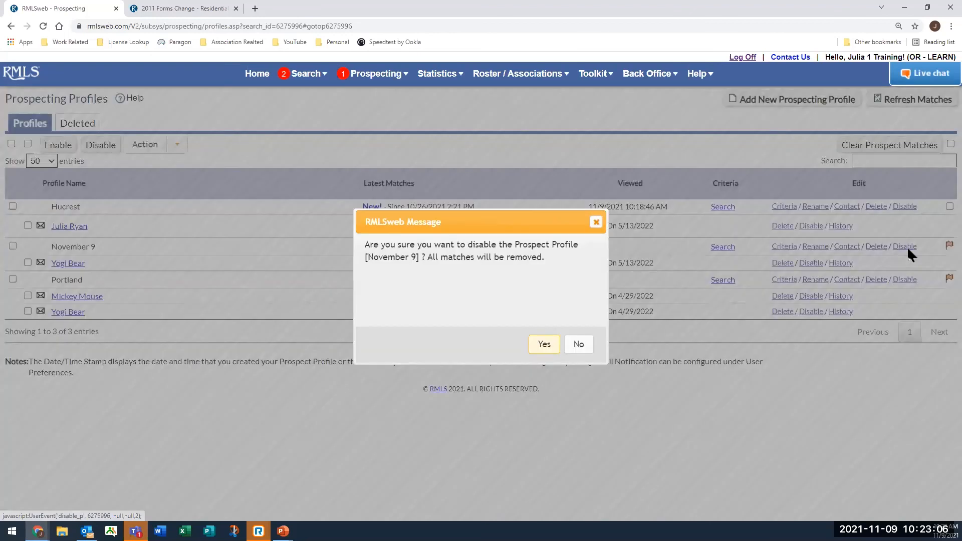
click(542, 347)
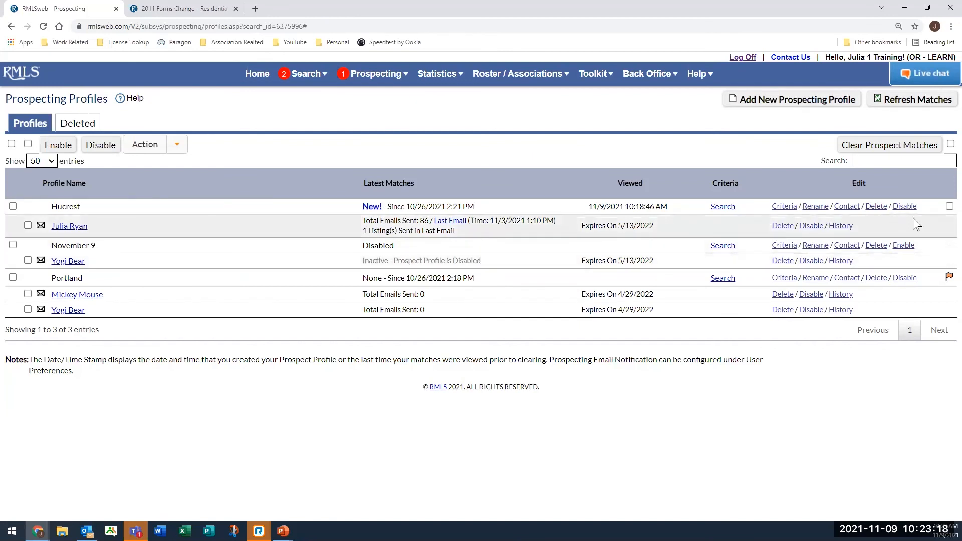
Enable the November 9 prospect profile and disable the auto email profile of the contact listed under it.
click(909, 248)
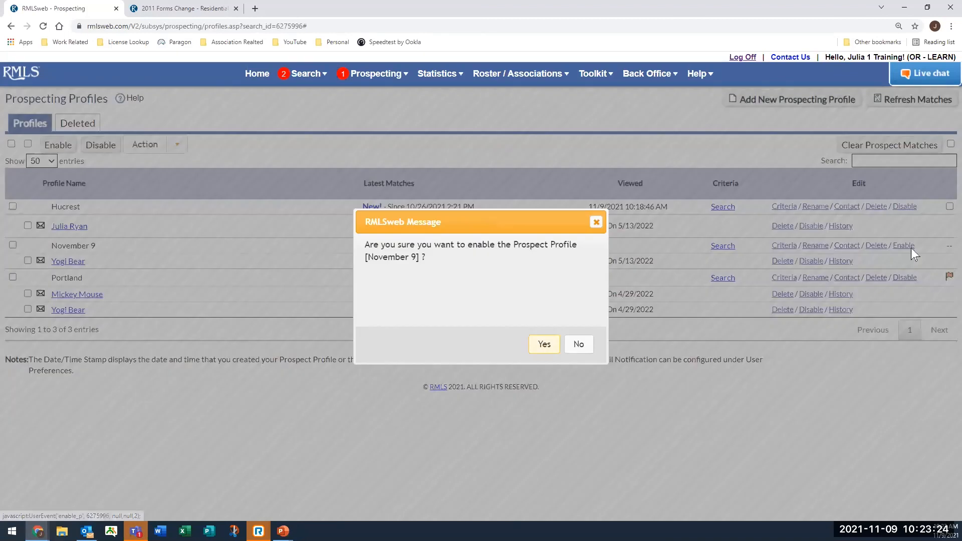
click(544, 344)
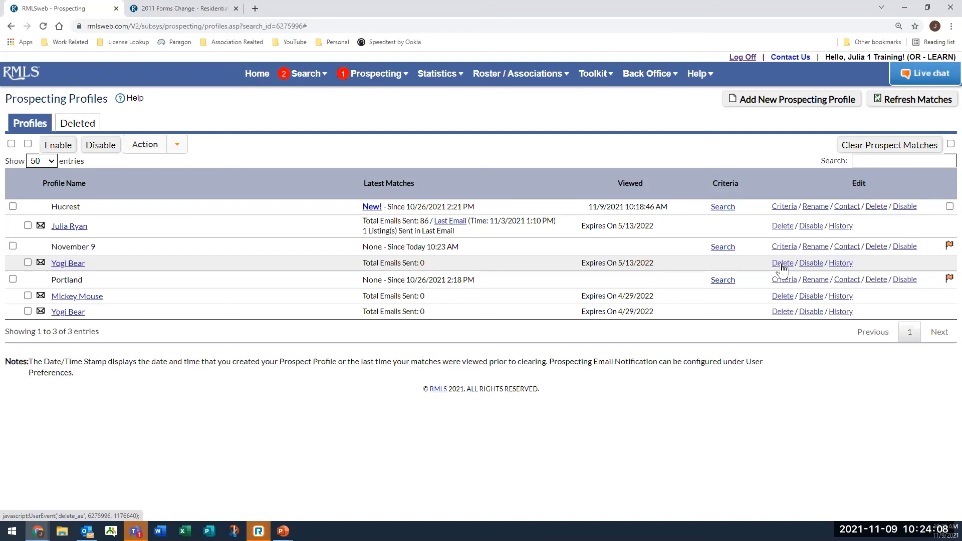
click(811, 263)
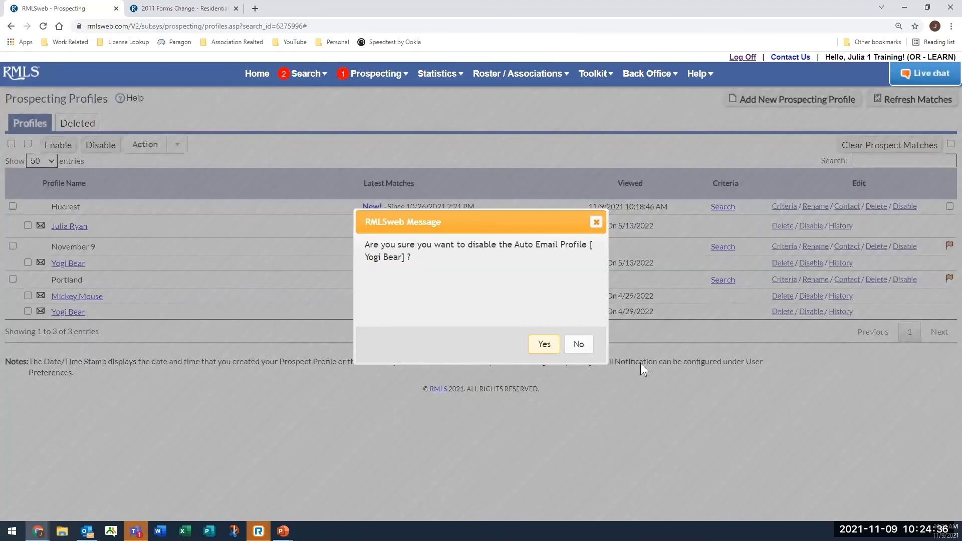
click(543, 343)
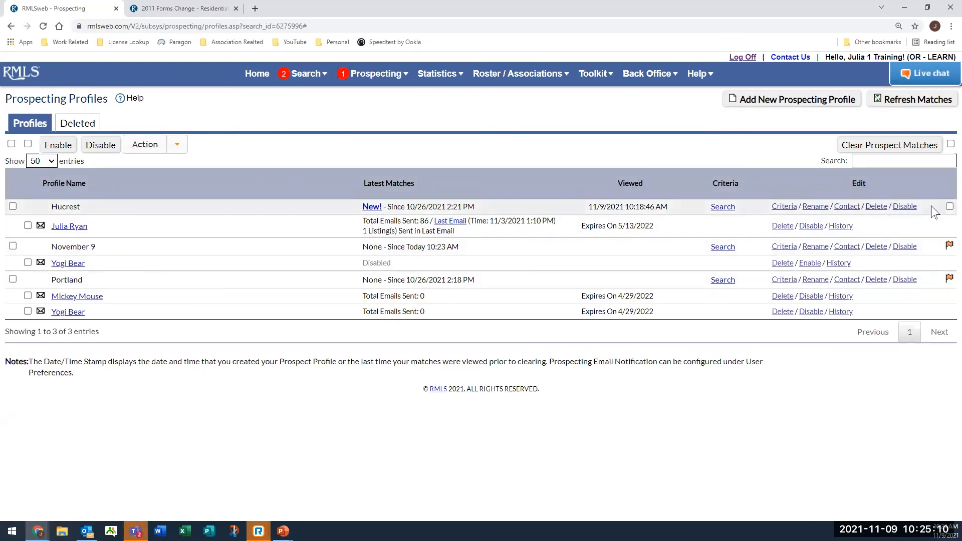
Mark the Hucrest profile's matches for clearing, view all its new matches in a Client Full report, and return to the profiles list.
click(949, 206)
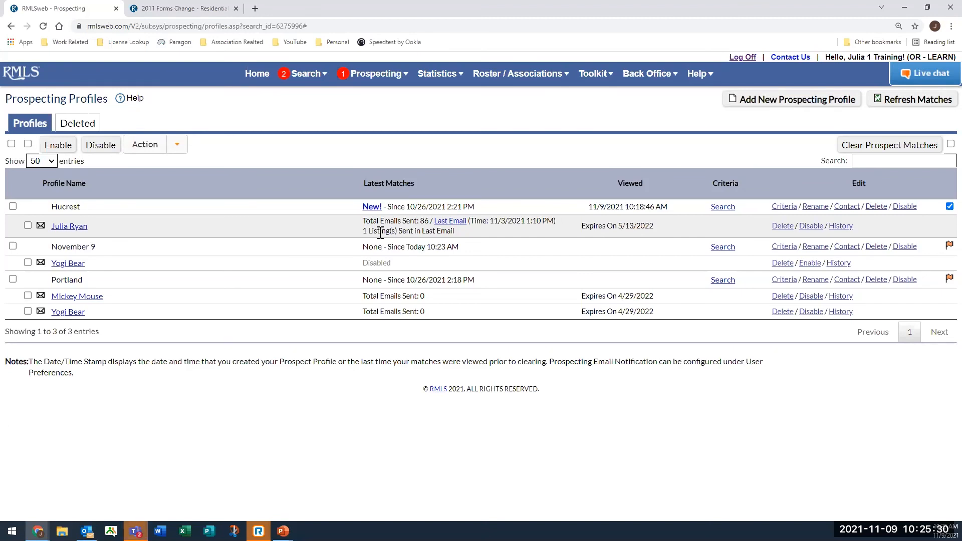
click(372, 207)
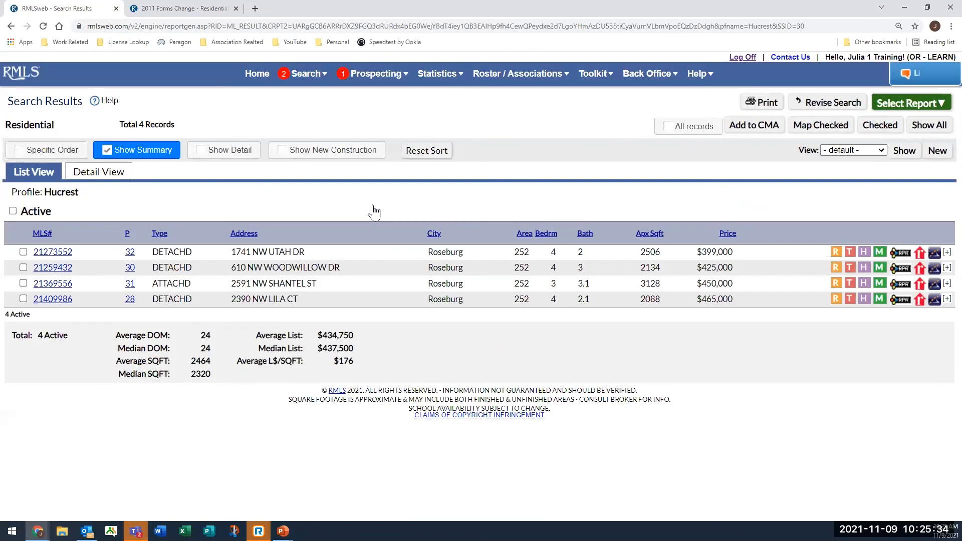
click(668, 134)
click(909, 103)
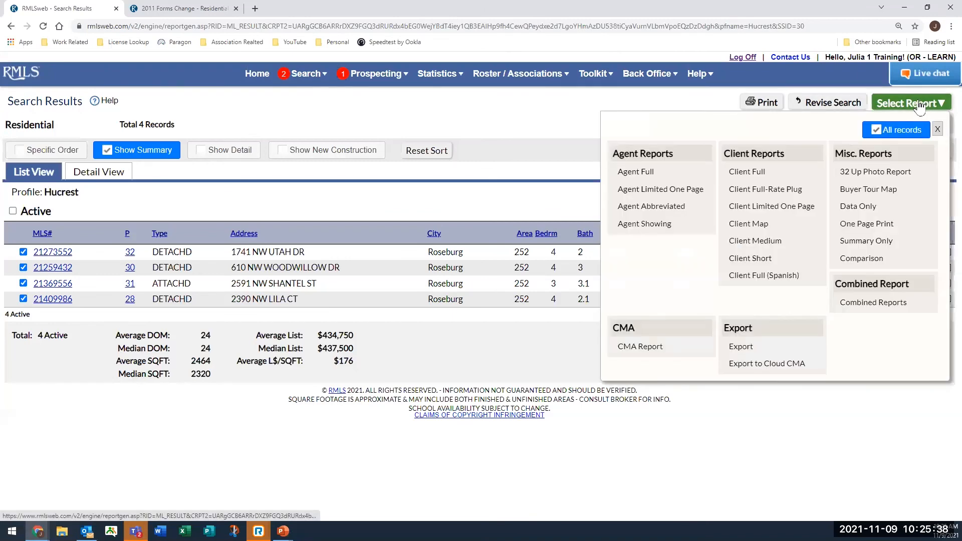
click(756, 173)
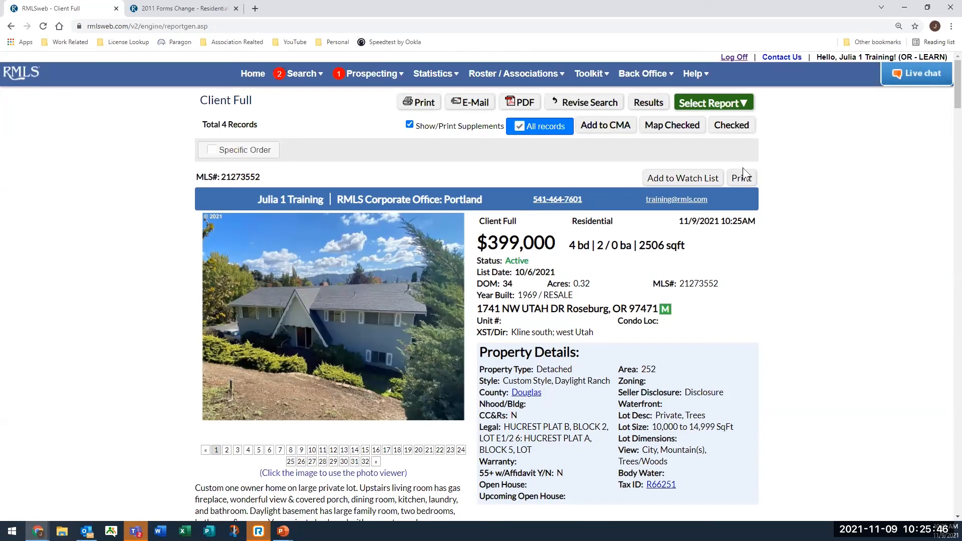
mouse_move(378, 75)
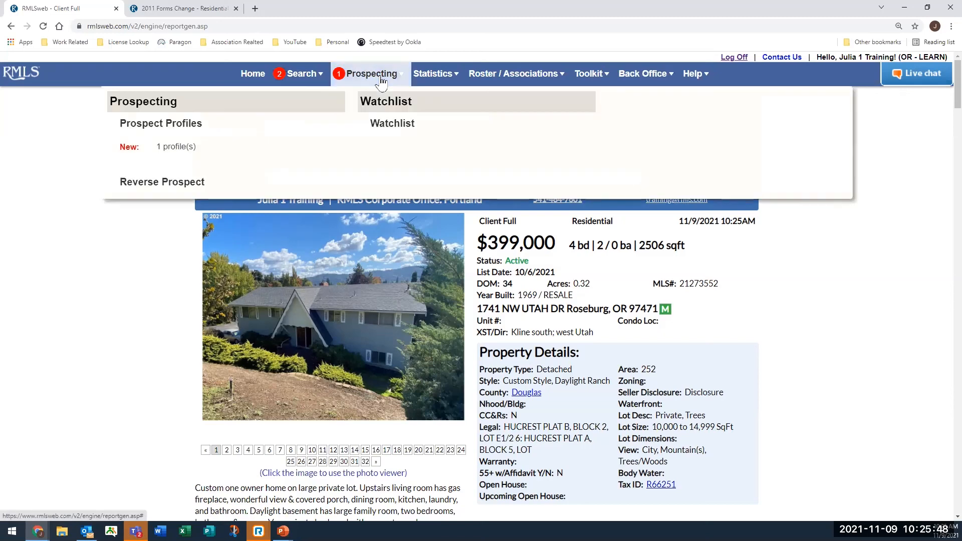
click(186, 129)
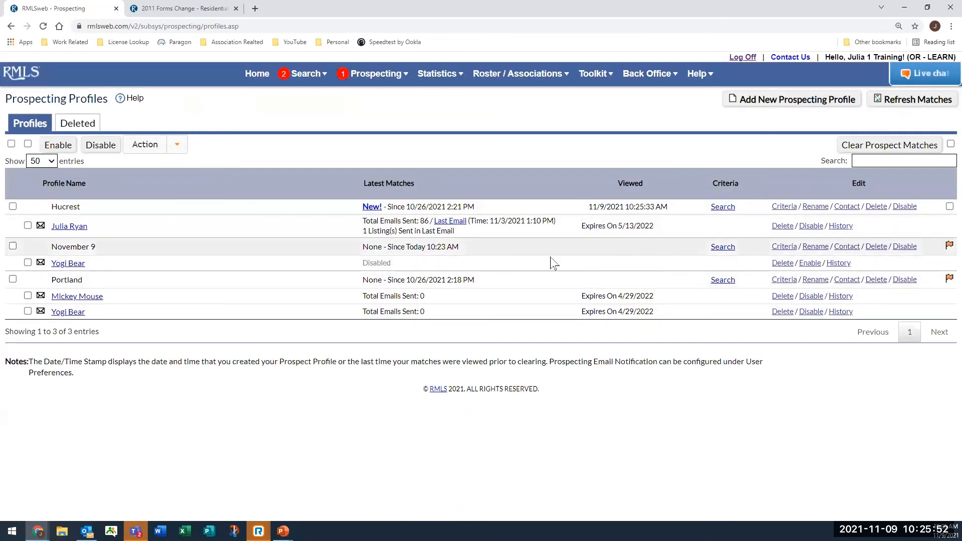
Enable the auto email profile of the contact under November 9.
click(807, 264)
click(541, 350)
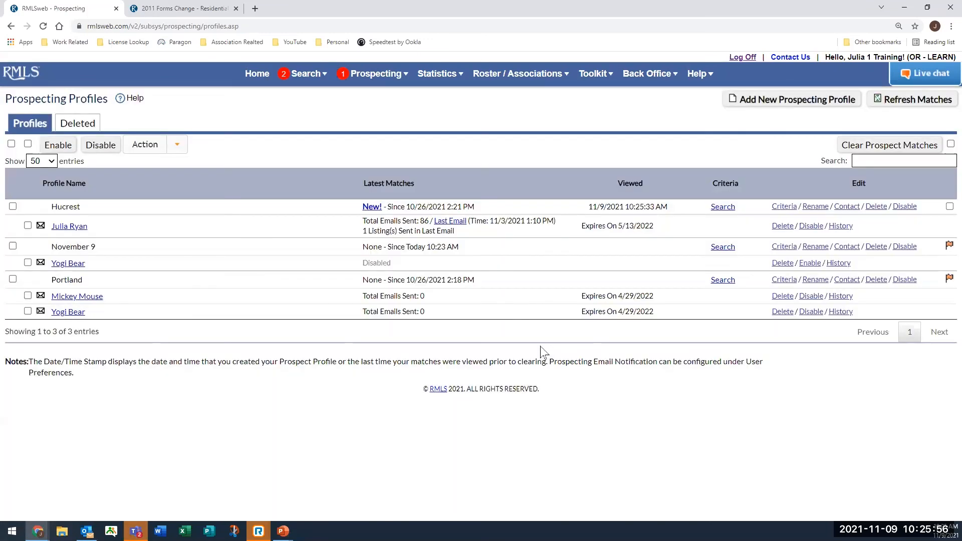